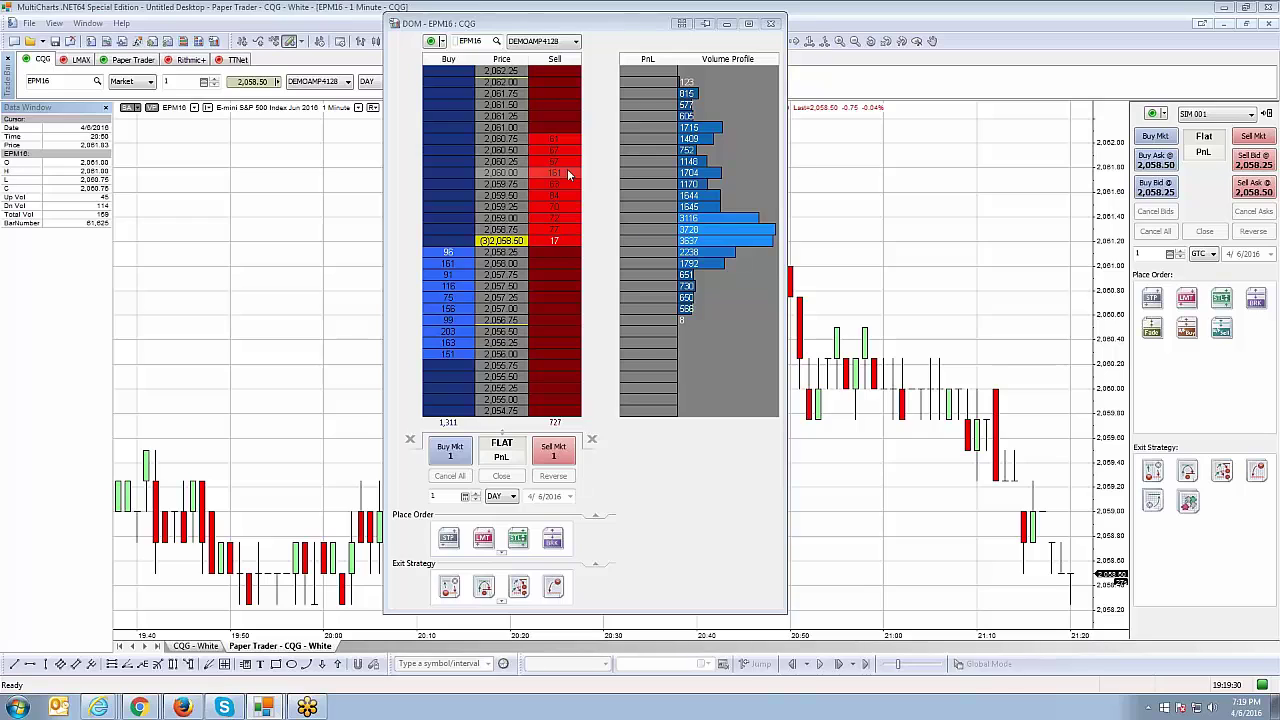
Step: Switch the DOM totals to abbreviated values like 1.1K, then back to entire numbers like 1,130
right_click(507, 169)
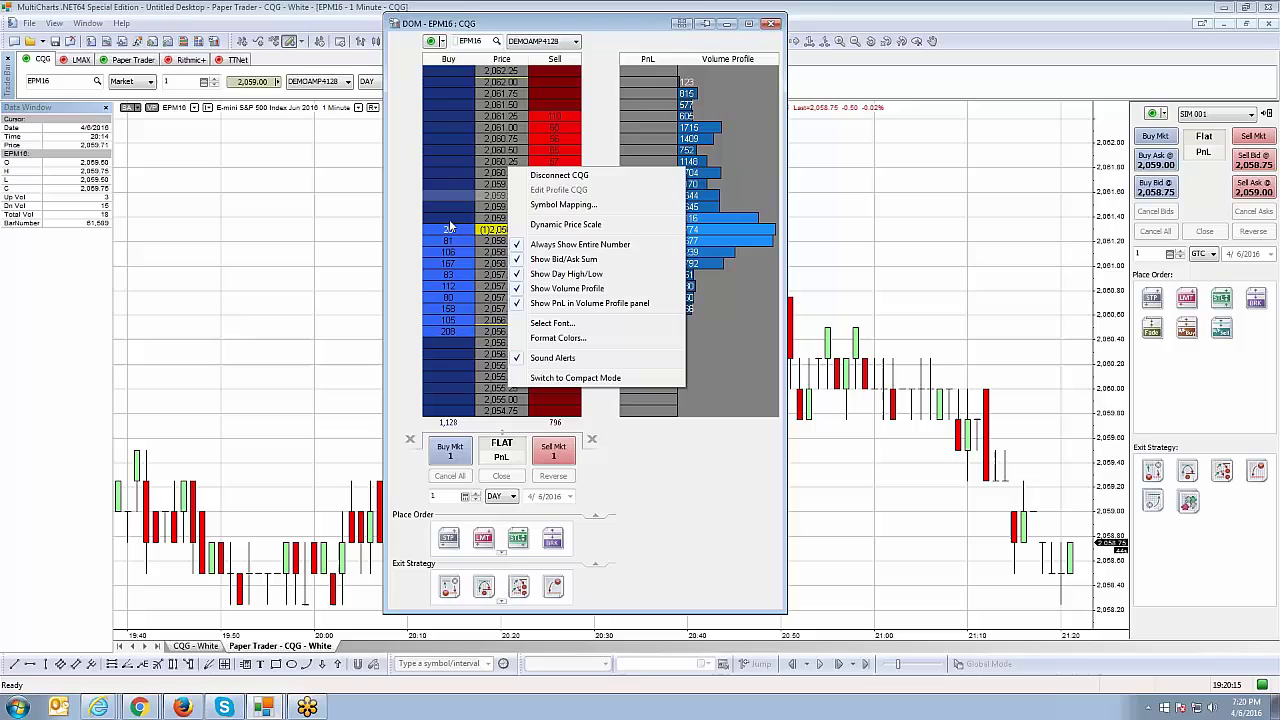
left_click(560, 247)
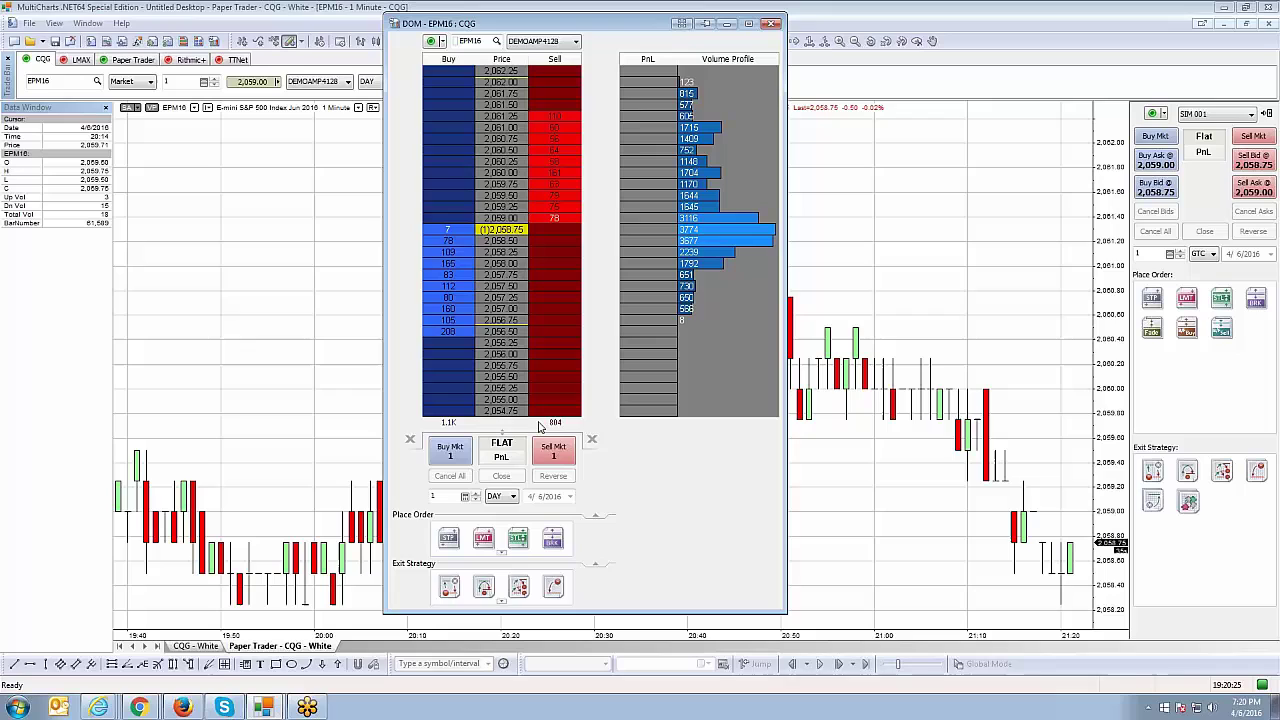
right_click(504, 204)
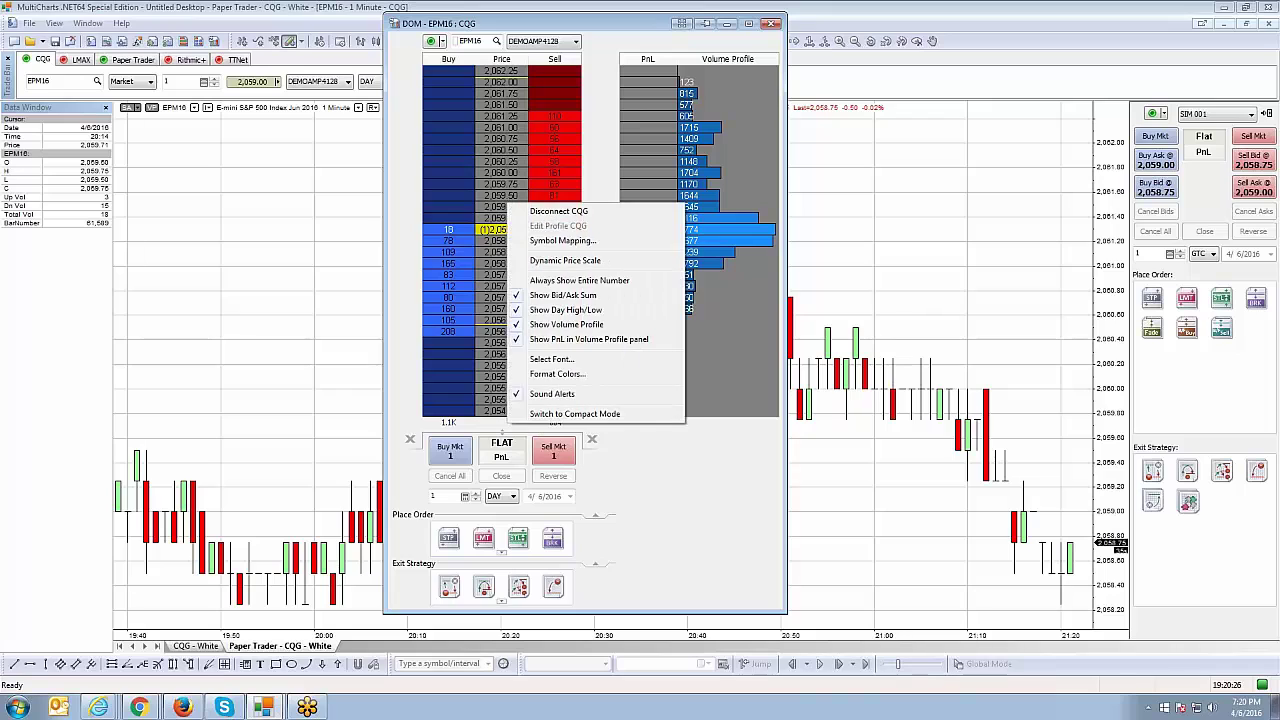
left_click(579, 280)
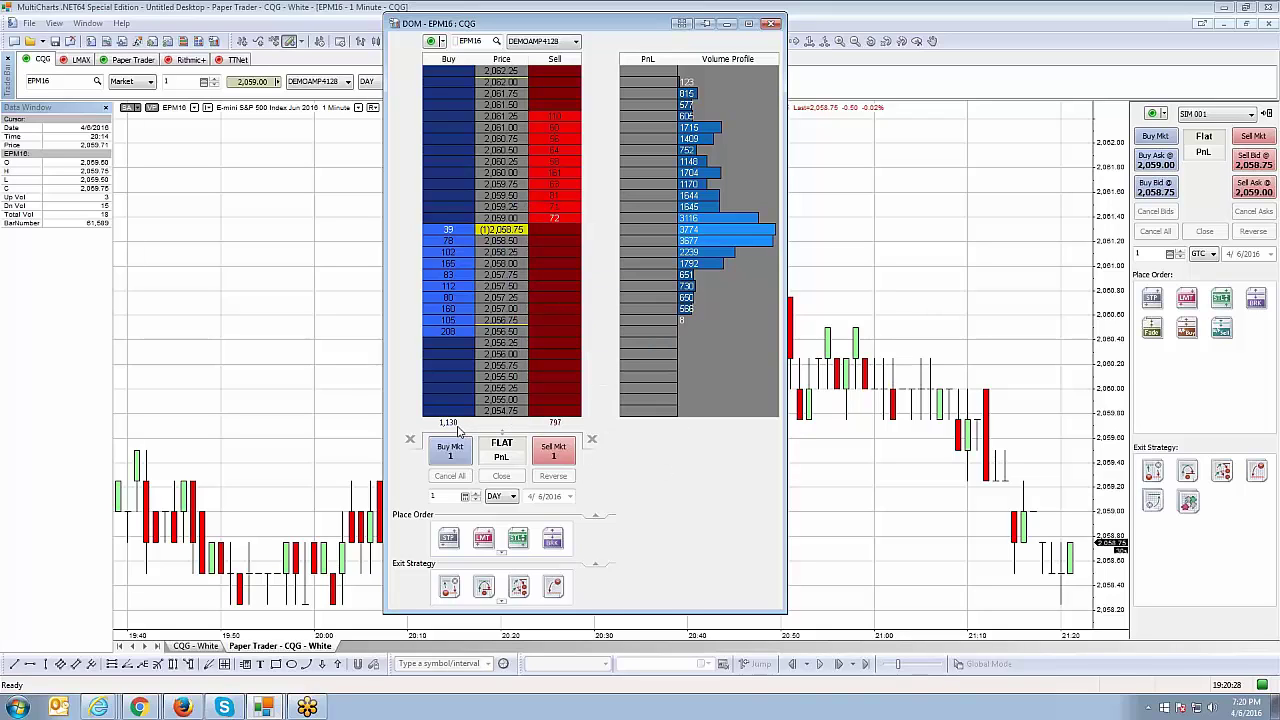
right_click(505, 231)
key("Escape")
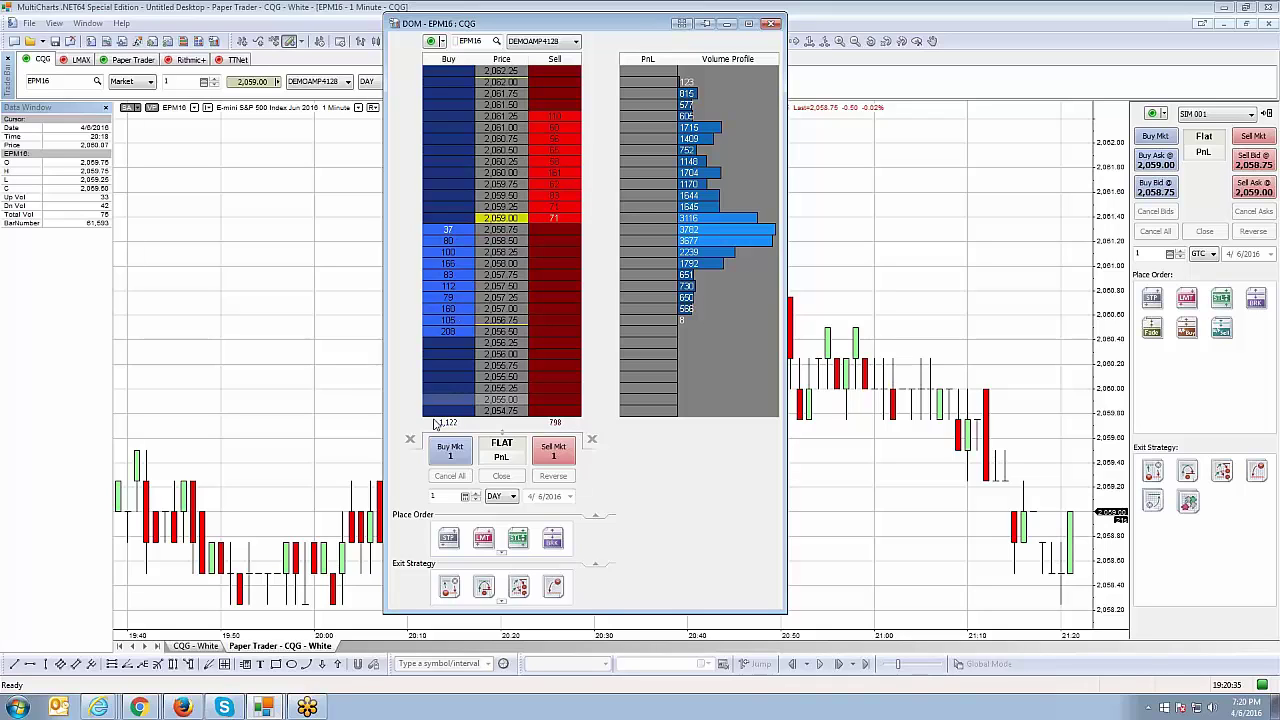
Step: Hide the bid/ask sum row beneath the DOM ladder, then show it again
right_click(498, 251)
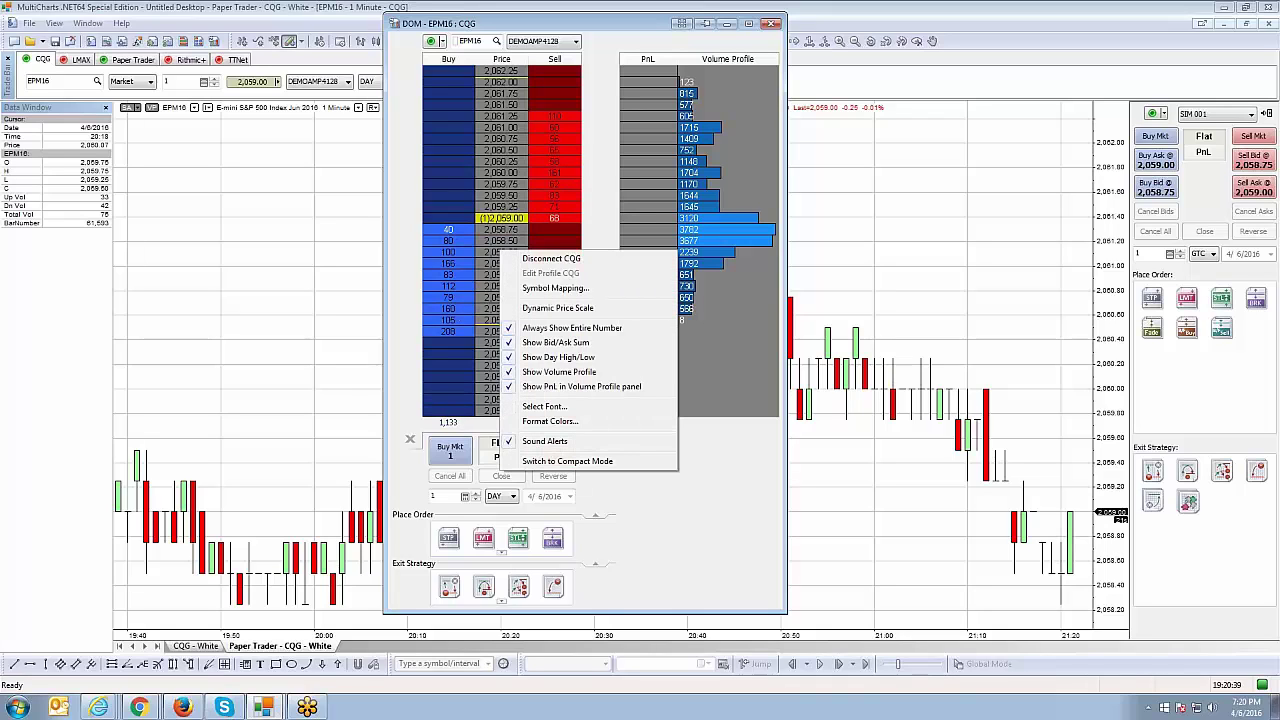
left_click(551, 343)
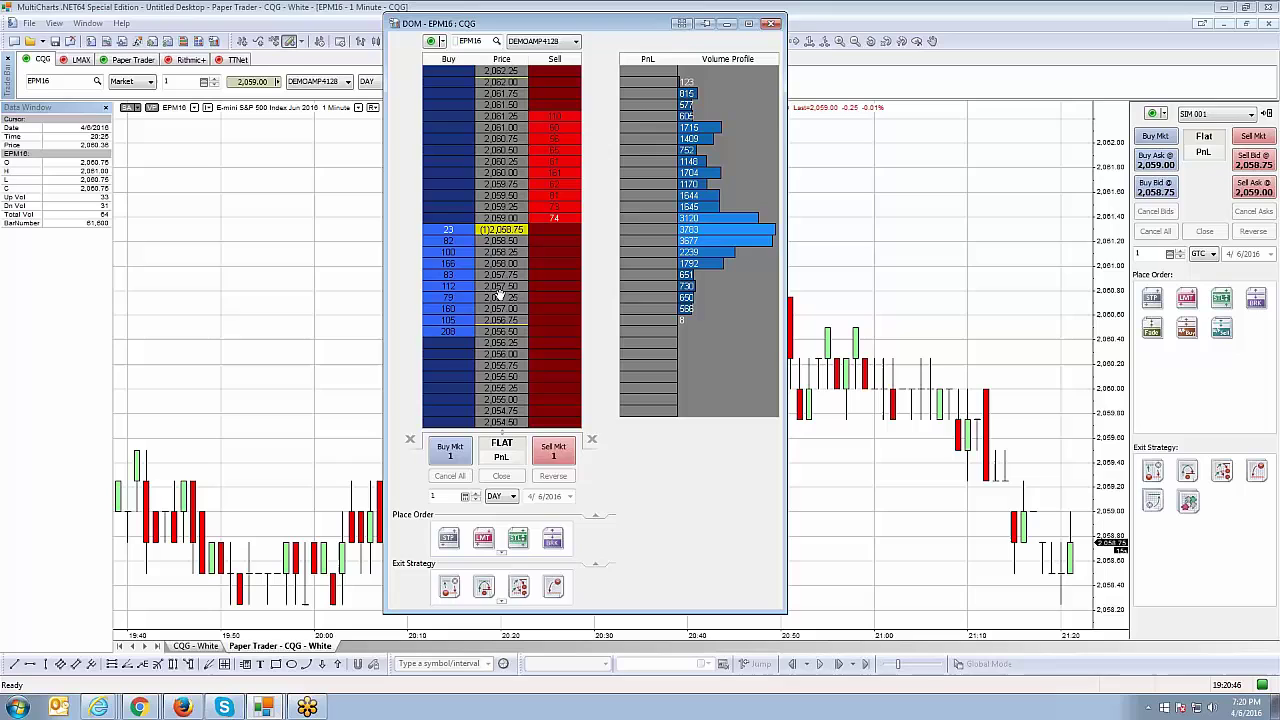
right_click(497, 294)
left_click(530, 388)
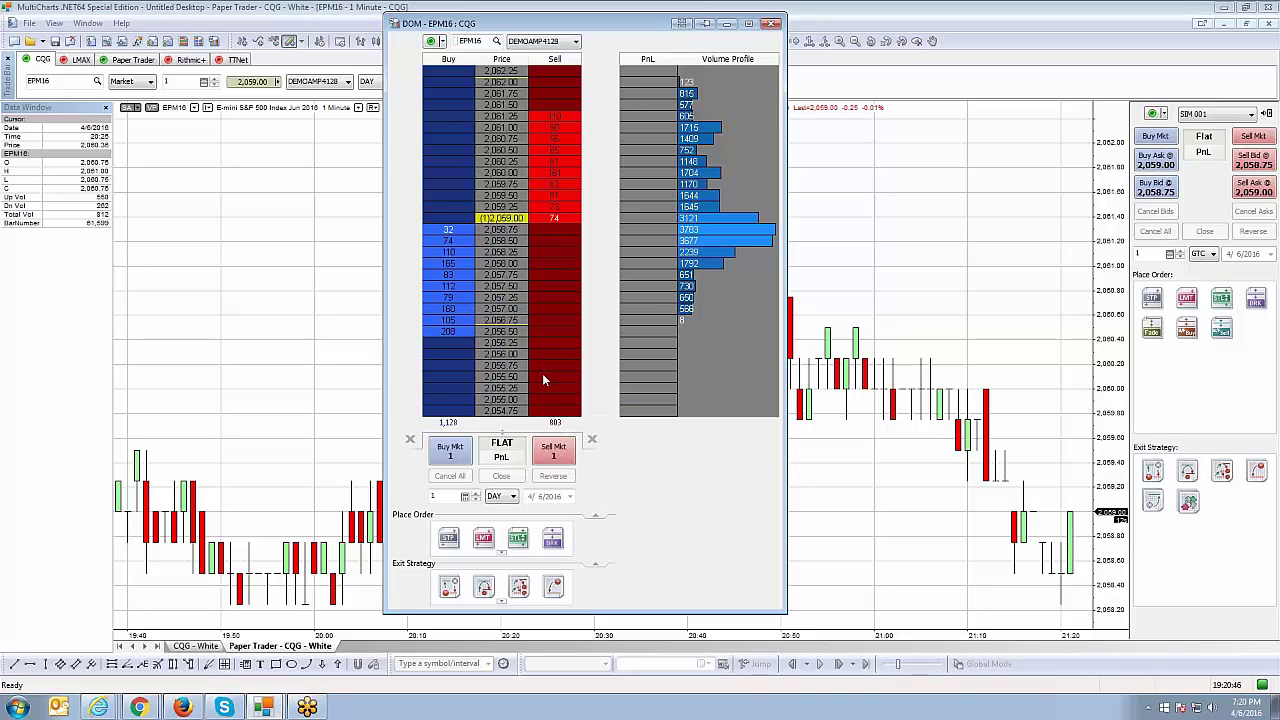
right_click(507, 282)
left_click(628, 33)
Step: Toggle the DOM's day high/low display off and back on
right_click(505, 200)
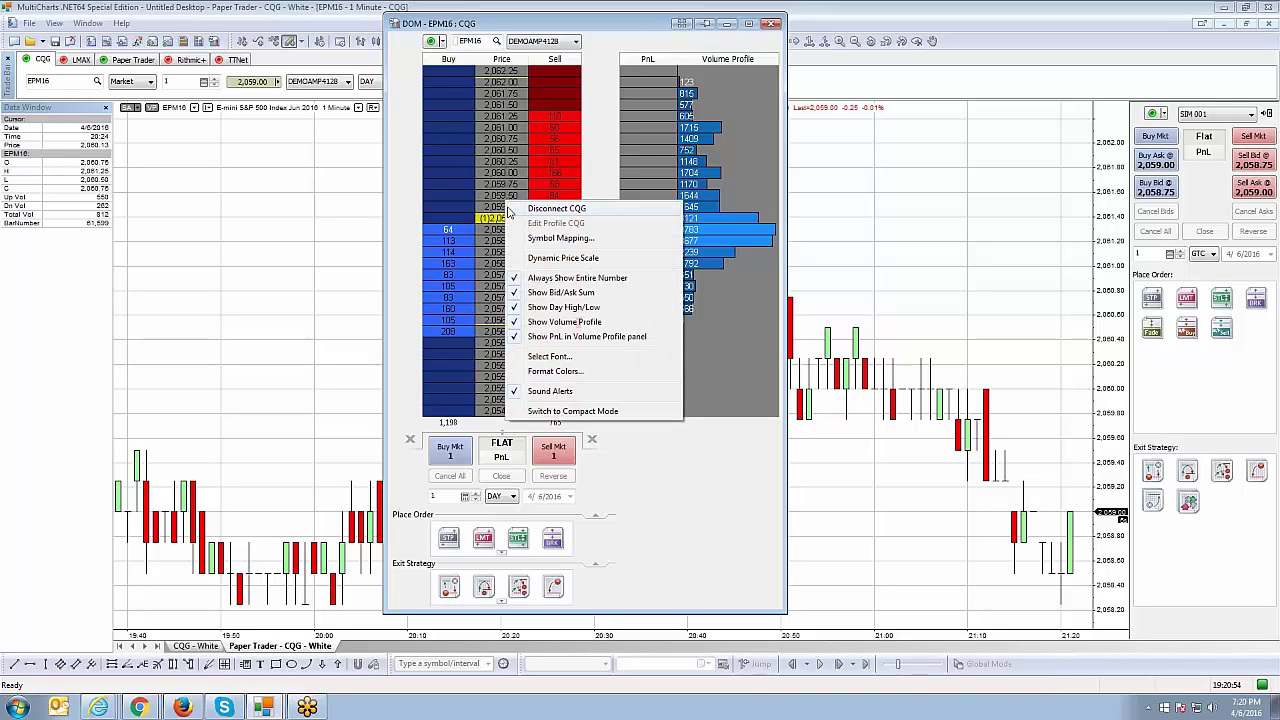
left_click(557, 309)
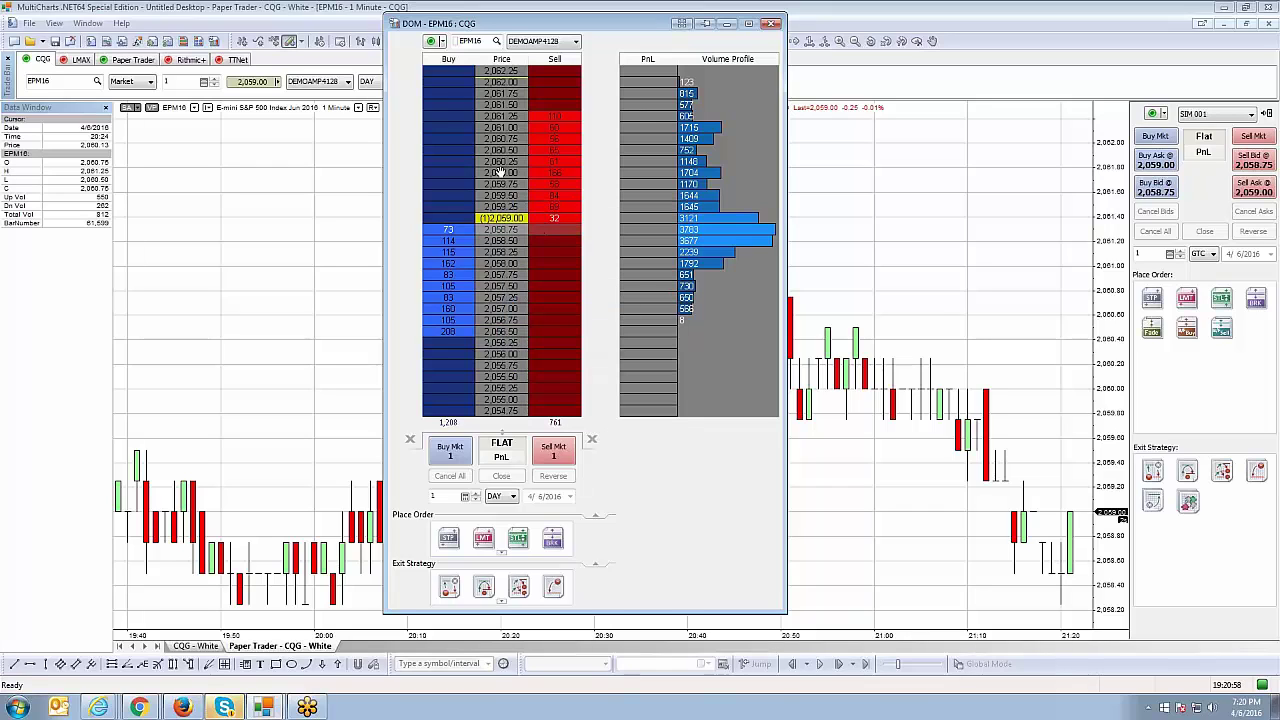
right_click(500, 172)
left_click(549, 285)
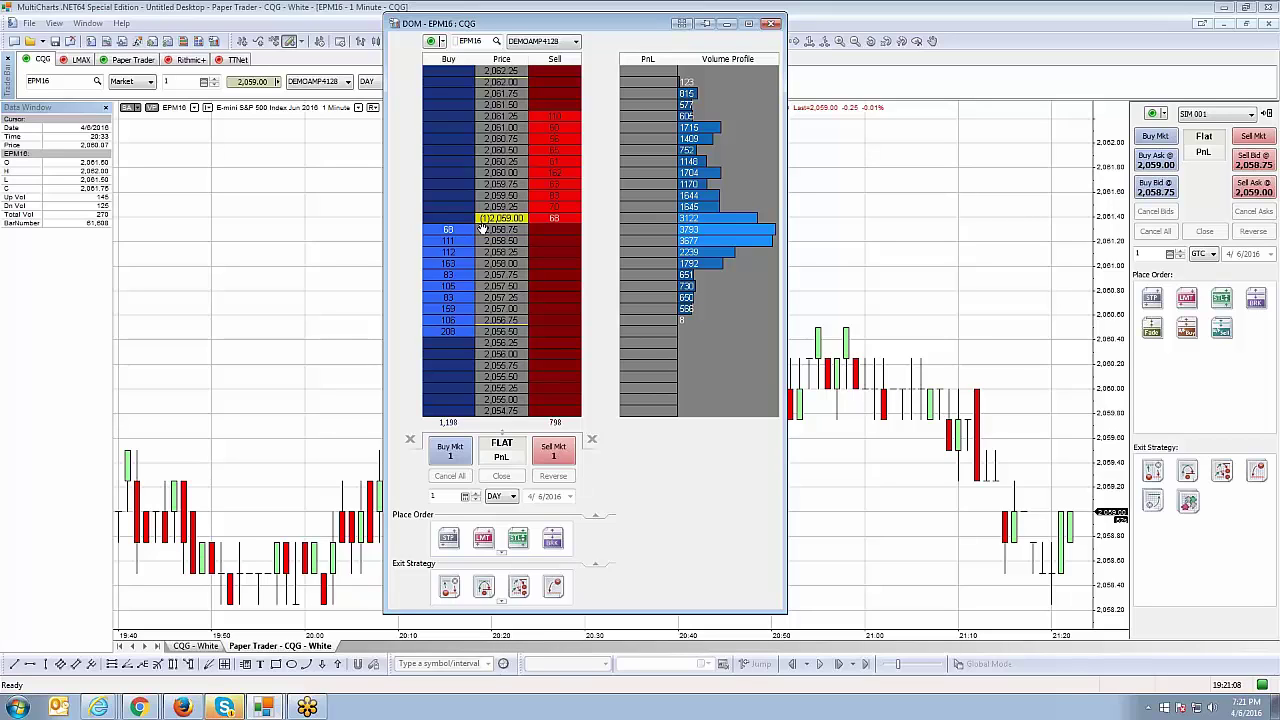
right_click(472, 182)
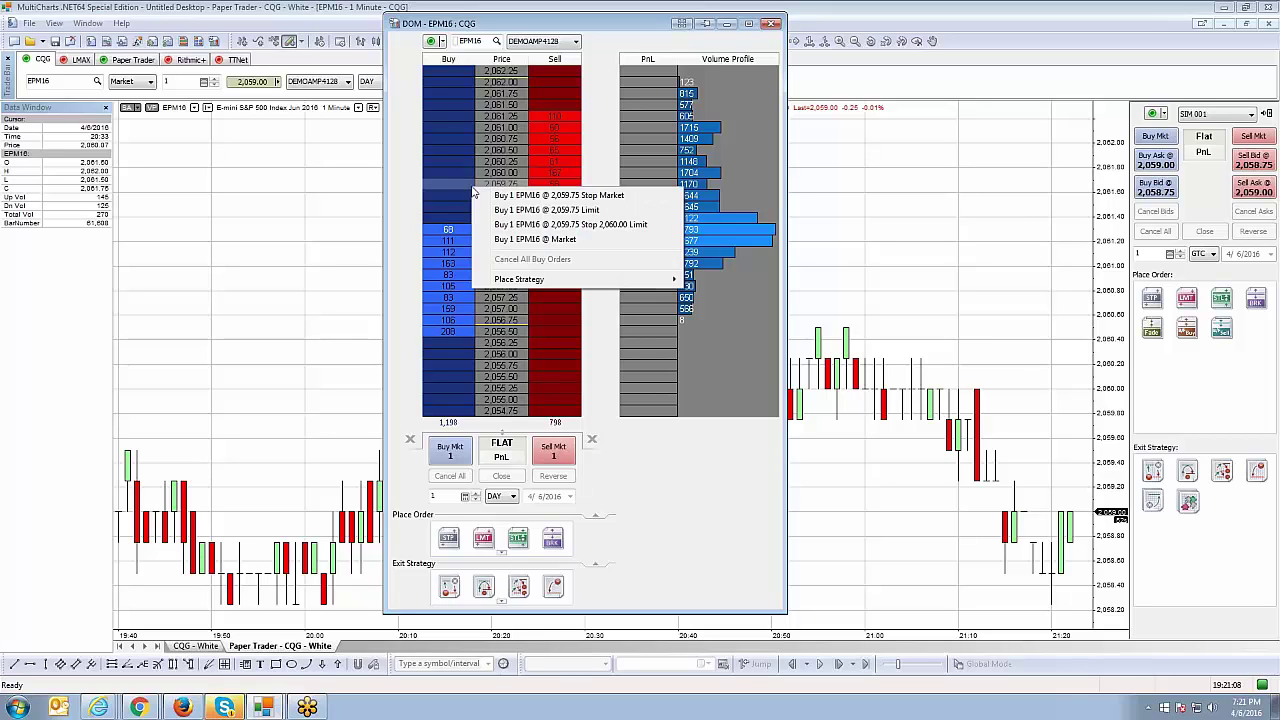
right_click(506, 128)
left_click(594, 32)
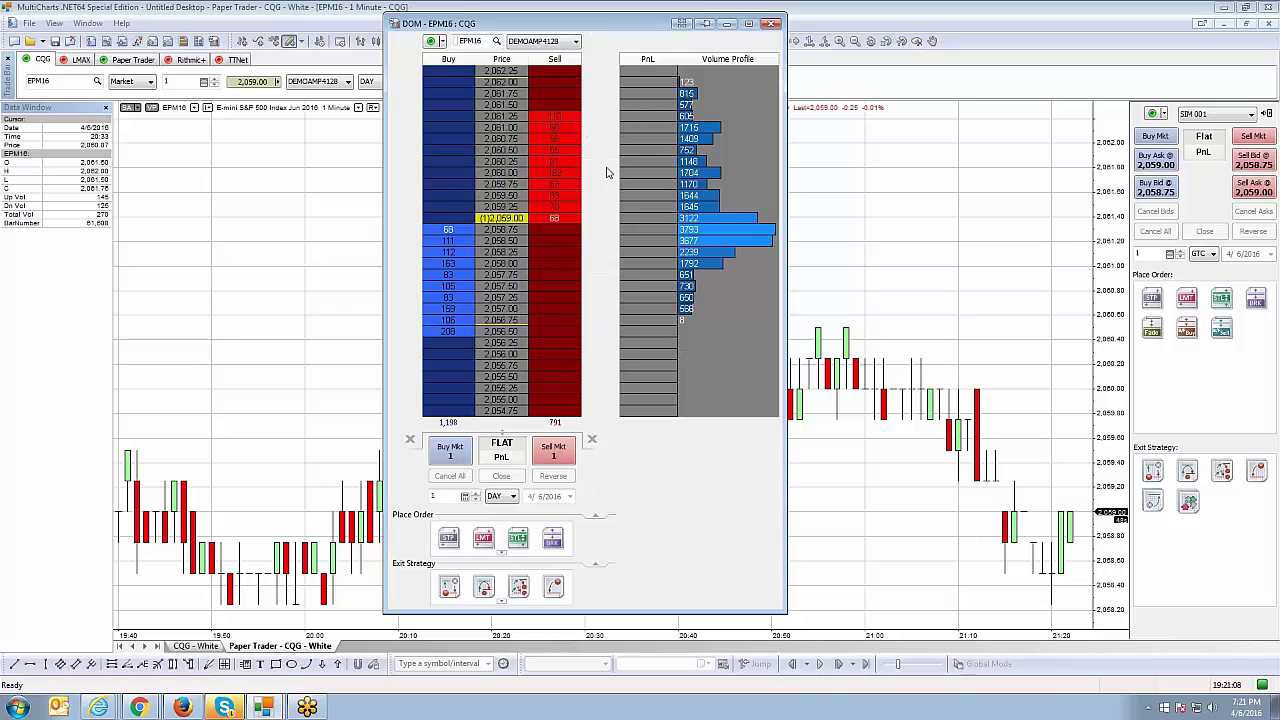
right_click(444, 162)
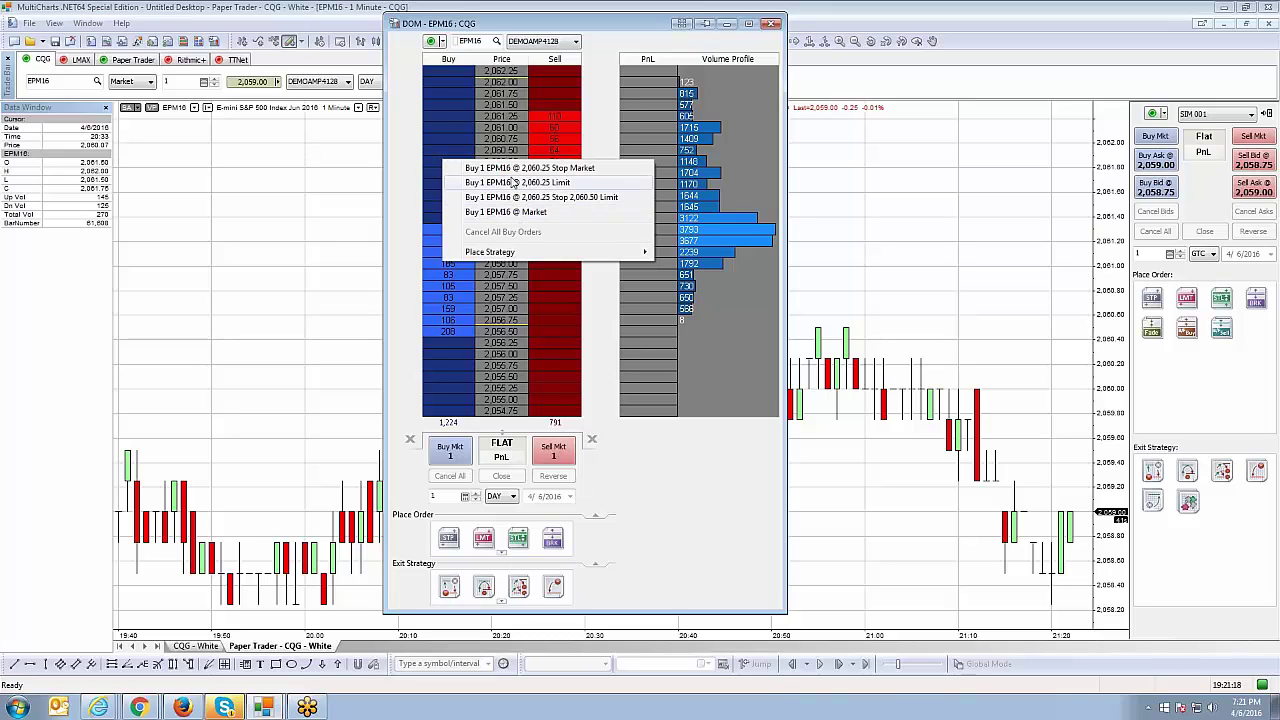
left_click(553, 27)
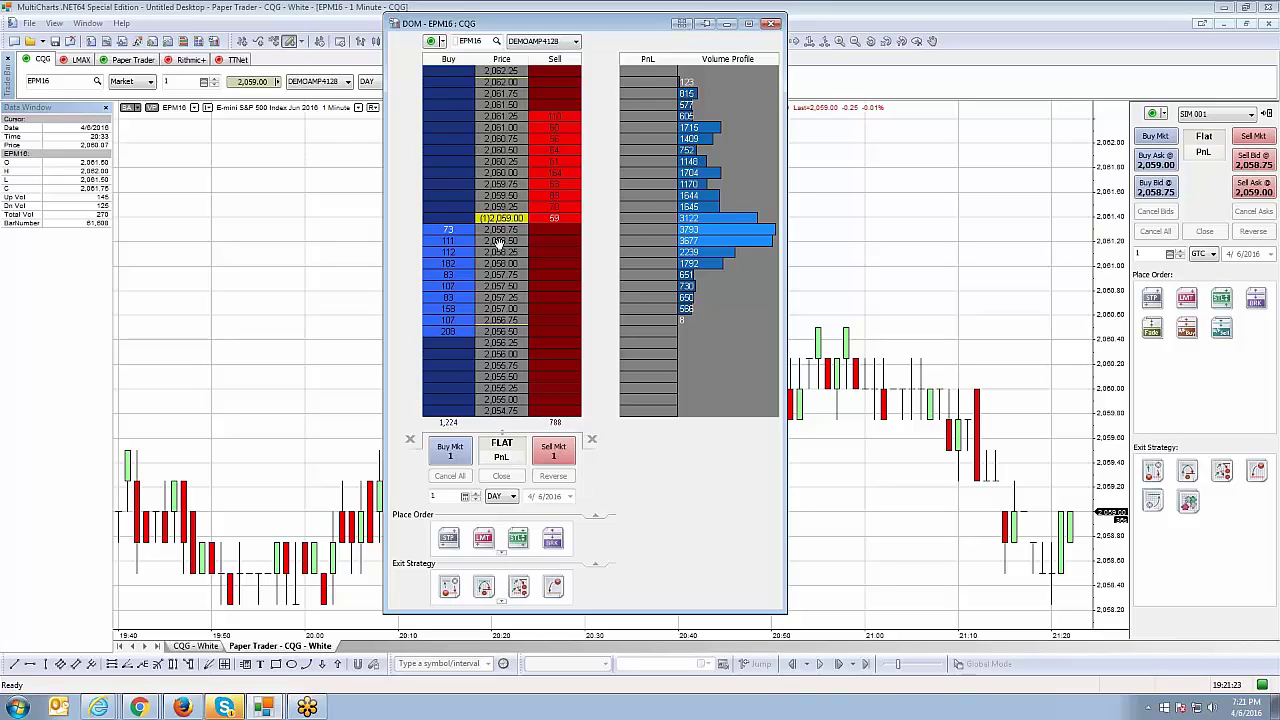
Step: Hide the DOM's volume profile panel, shift the window, then show the profile again
right_click(497, 190)
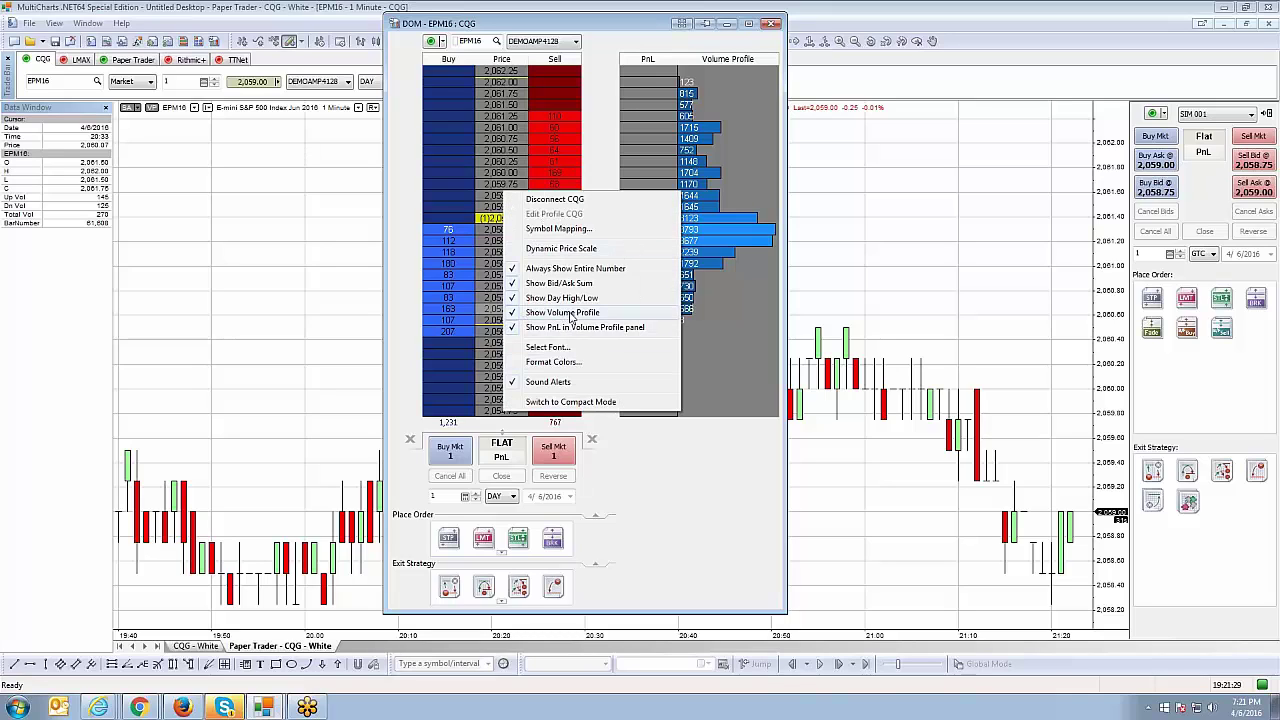
left_click(646, 28)
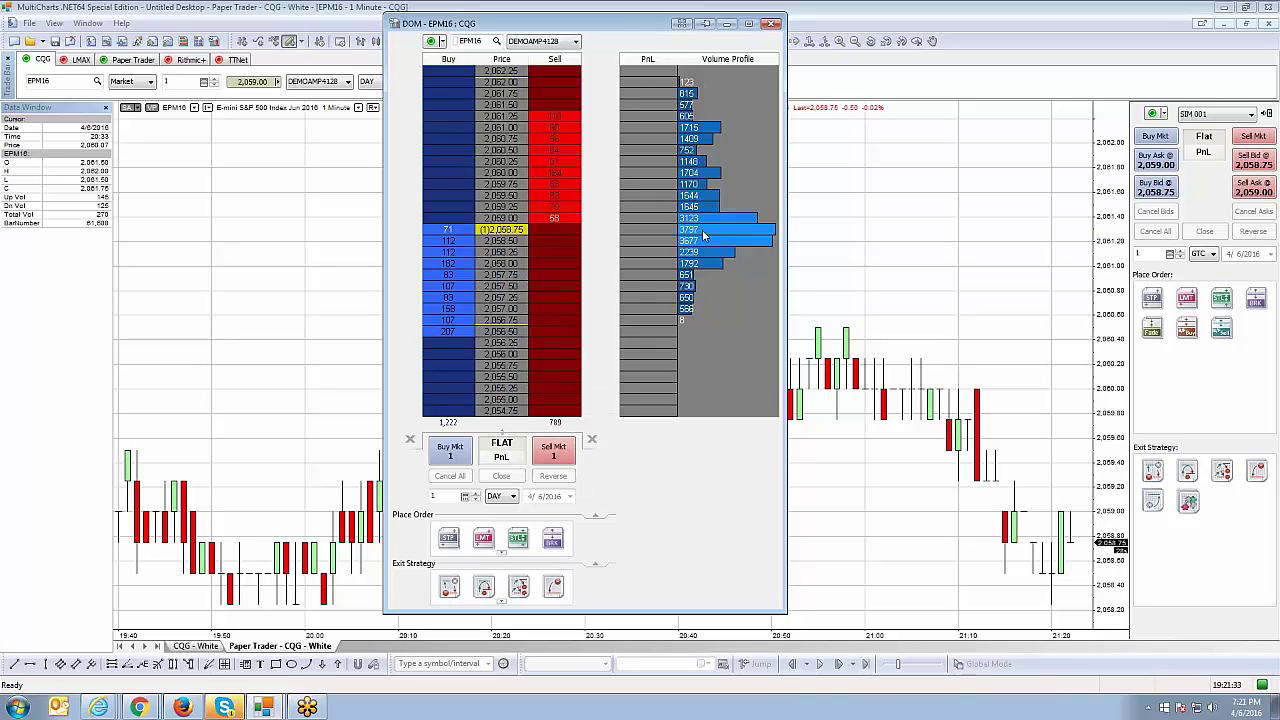
right_click(540, 292)
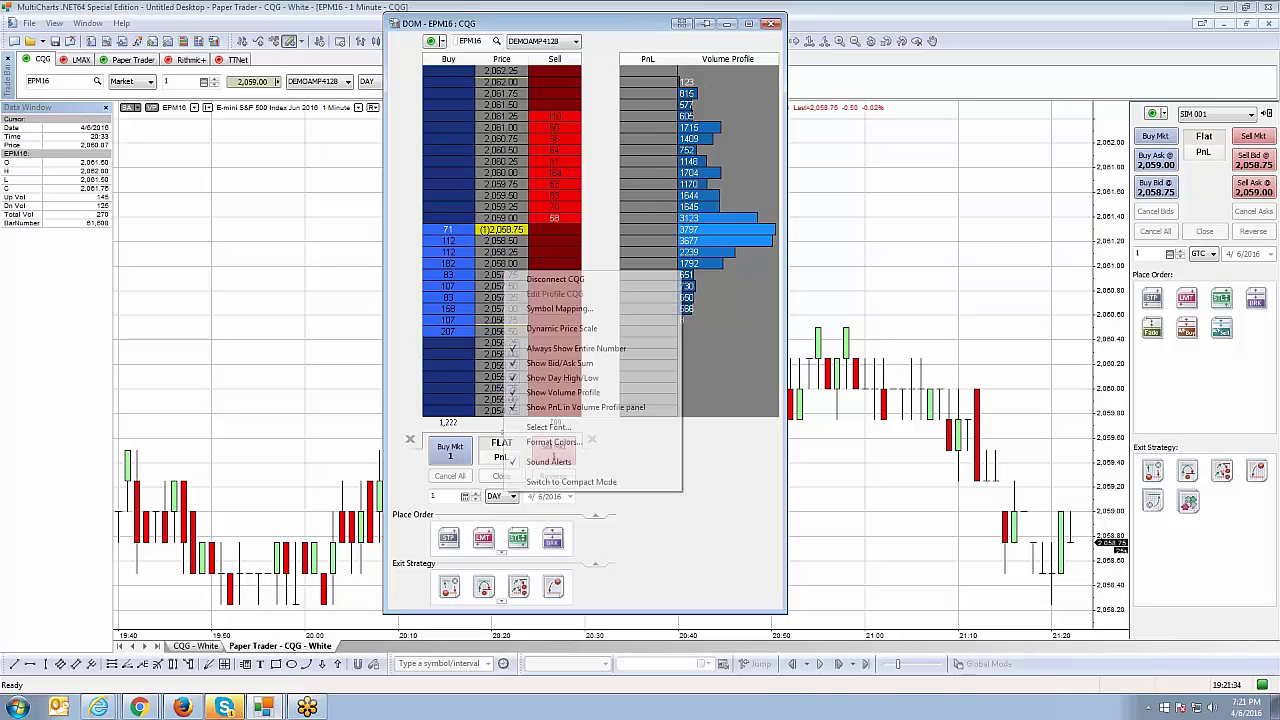
left_click(549, 394)
left_click_drag(487, 31, 537, 48)
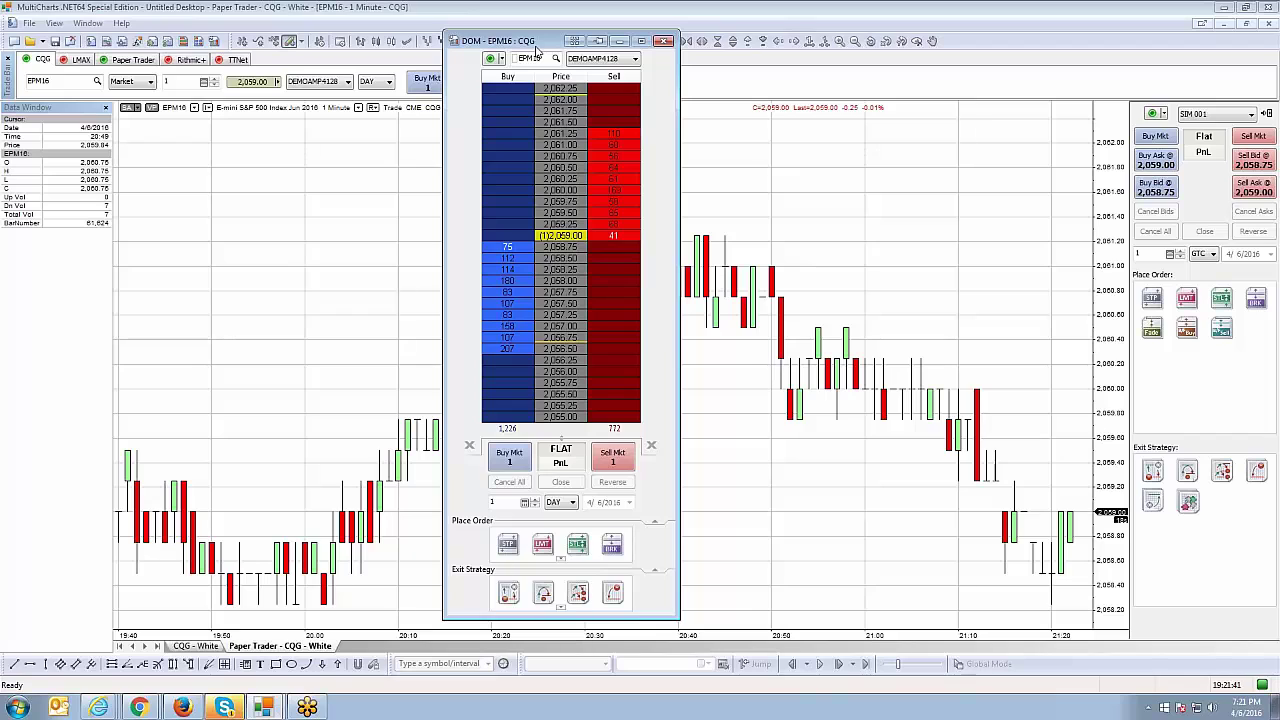
right_click(563, 145)
left_click(625, 268)
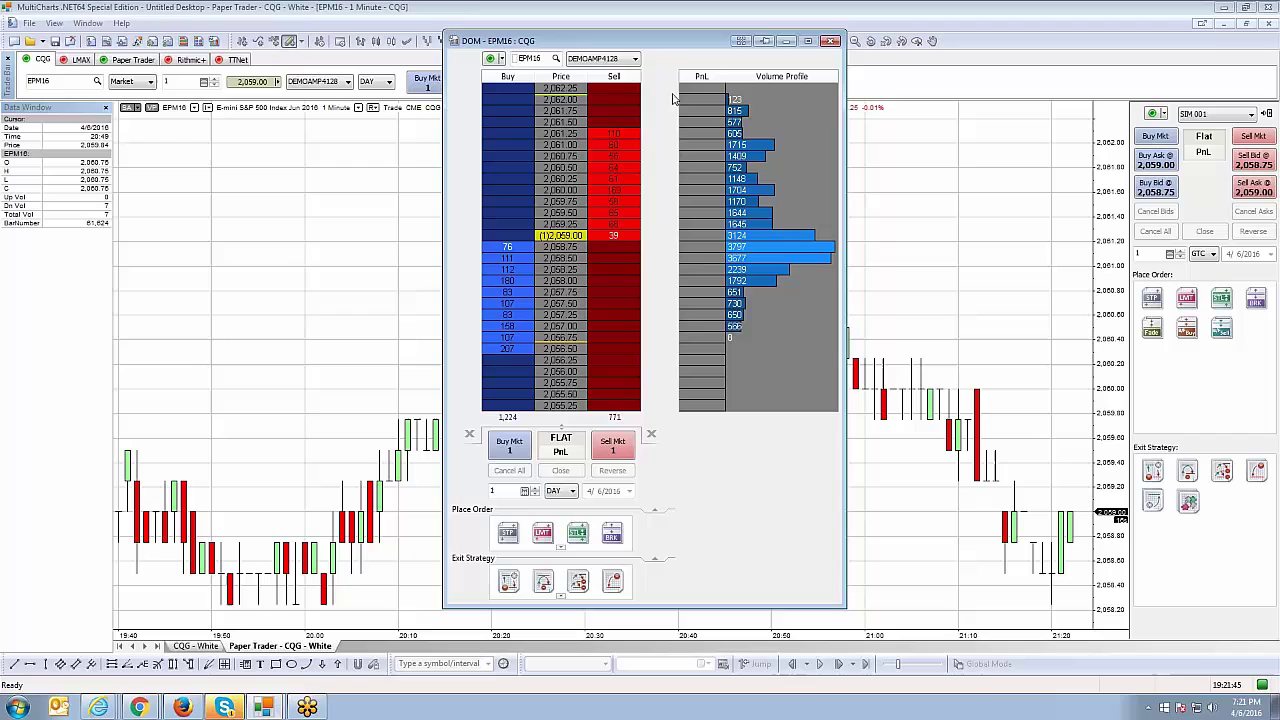
Step: Turn off the PnL column in the volume profile panel, then turn it back on
right_click(554, 194)
left_click(703, 118)
right_click(550, 169)
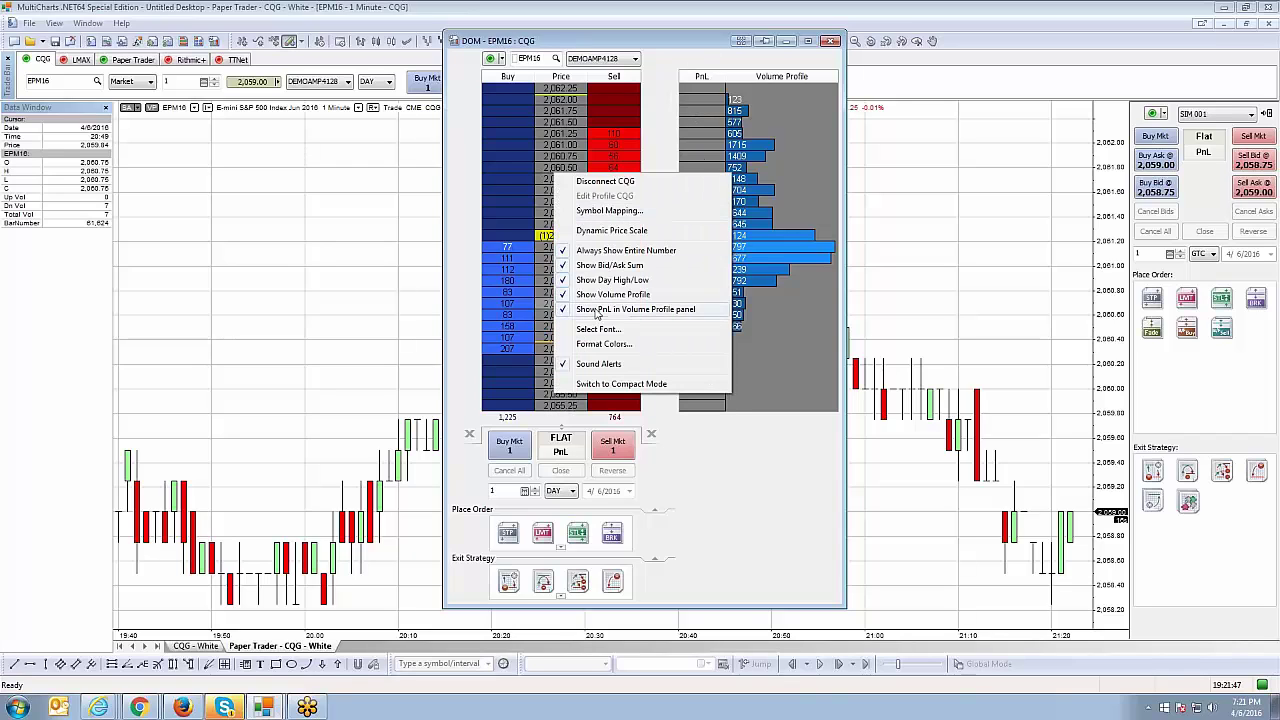
left_click(597, 314)
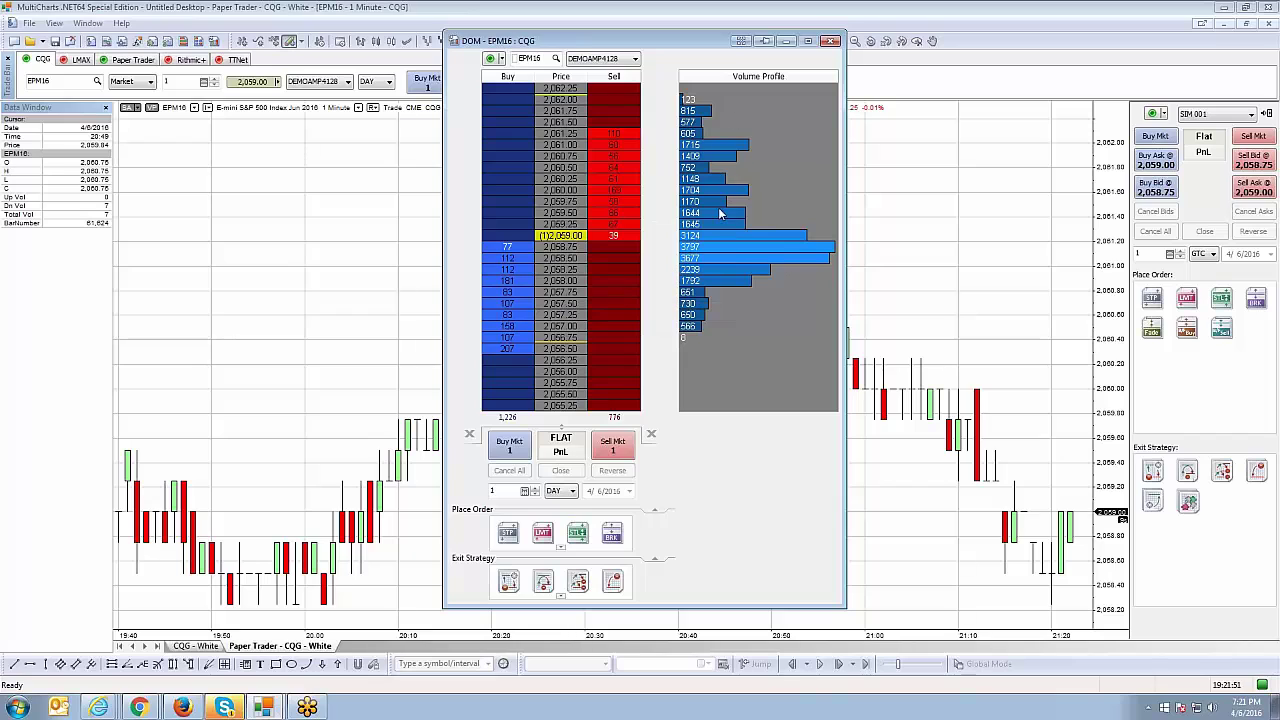
left_click_drag(670, 53, 611, 53)
right_click(495, 150)
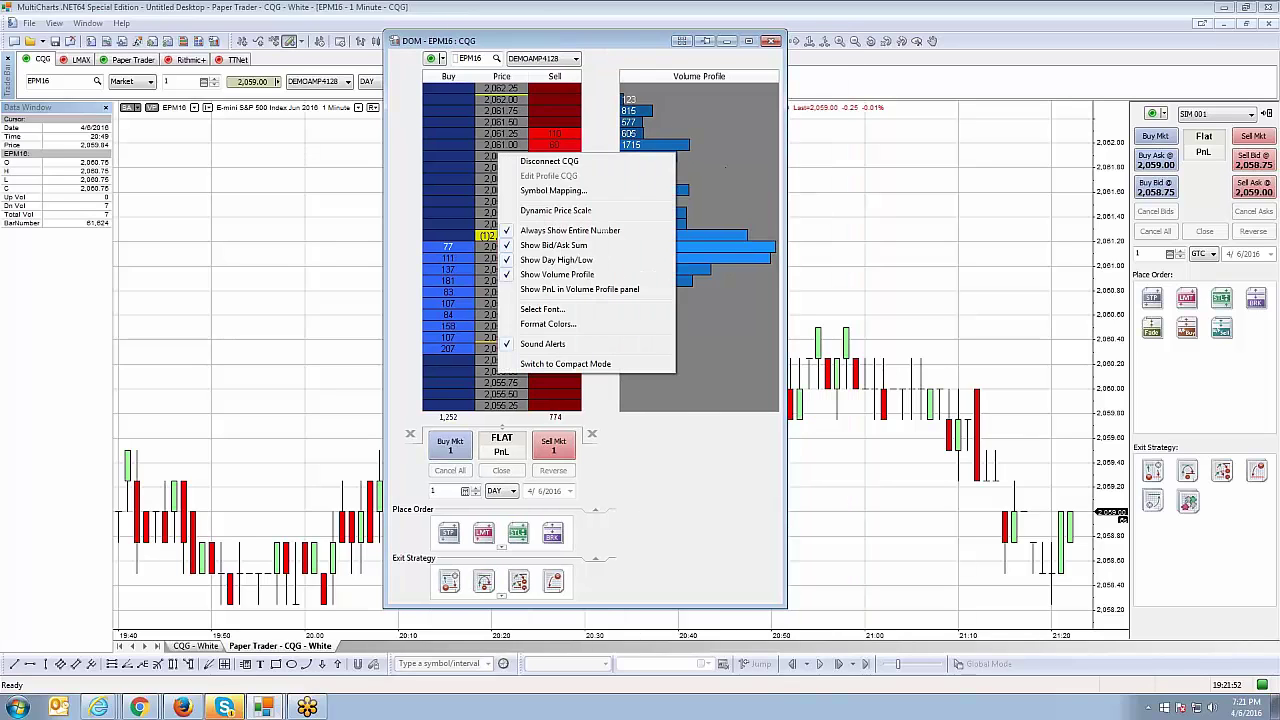
left_click(543, 290)
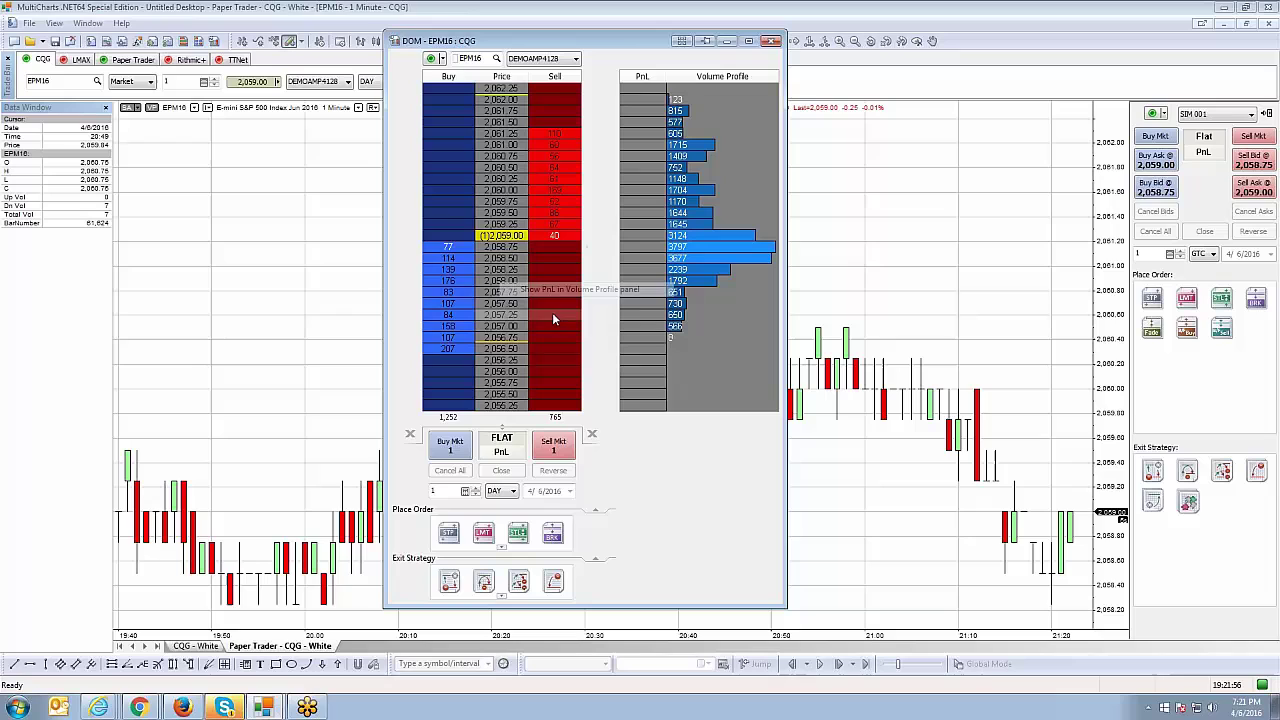
Step: Drag the DOM window left and down over the chart, then stretch its top edge to show more price rows
left_click_drag(627, 47, 557, 47)
right_click(416, 199)
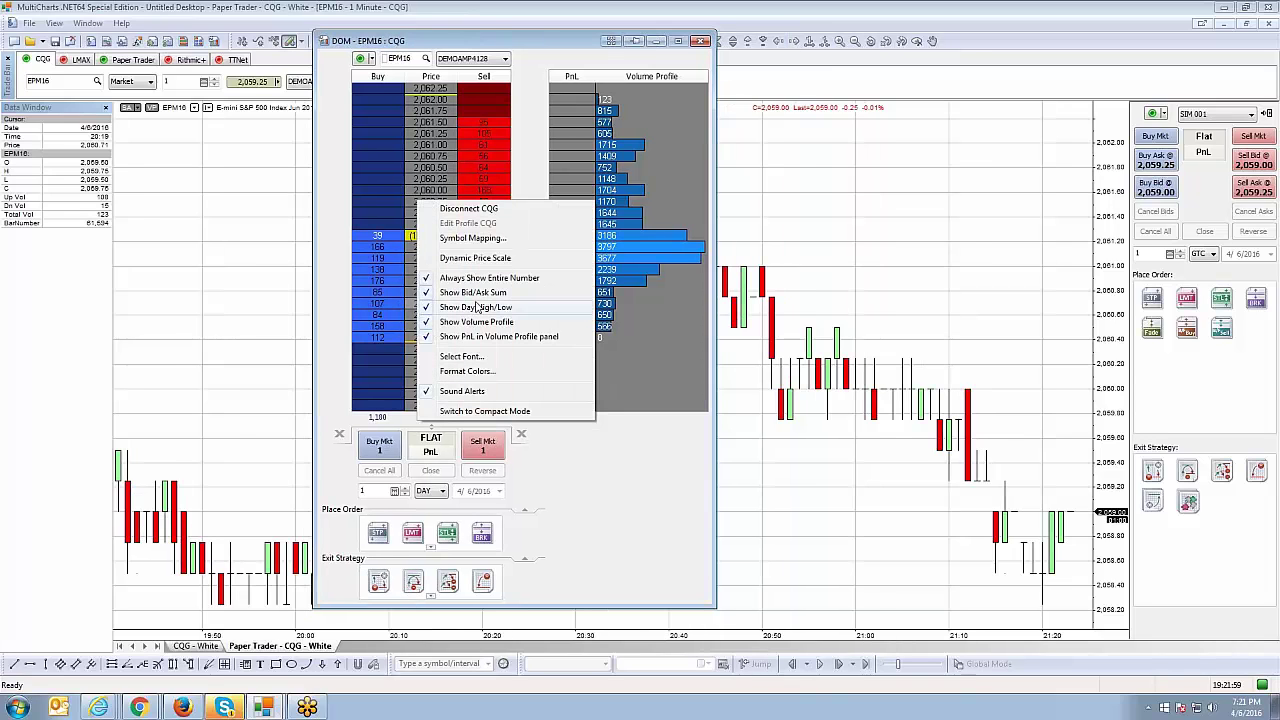
left_click(485, 337)
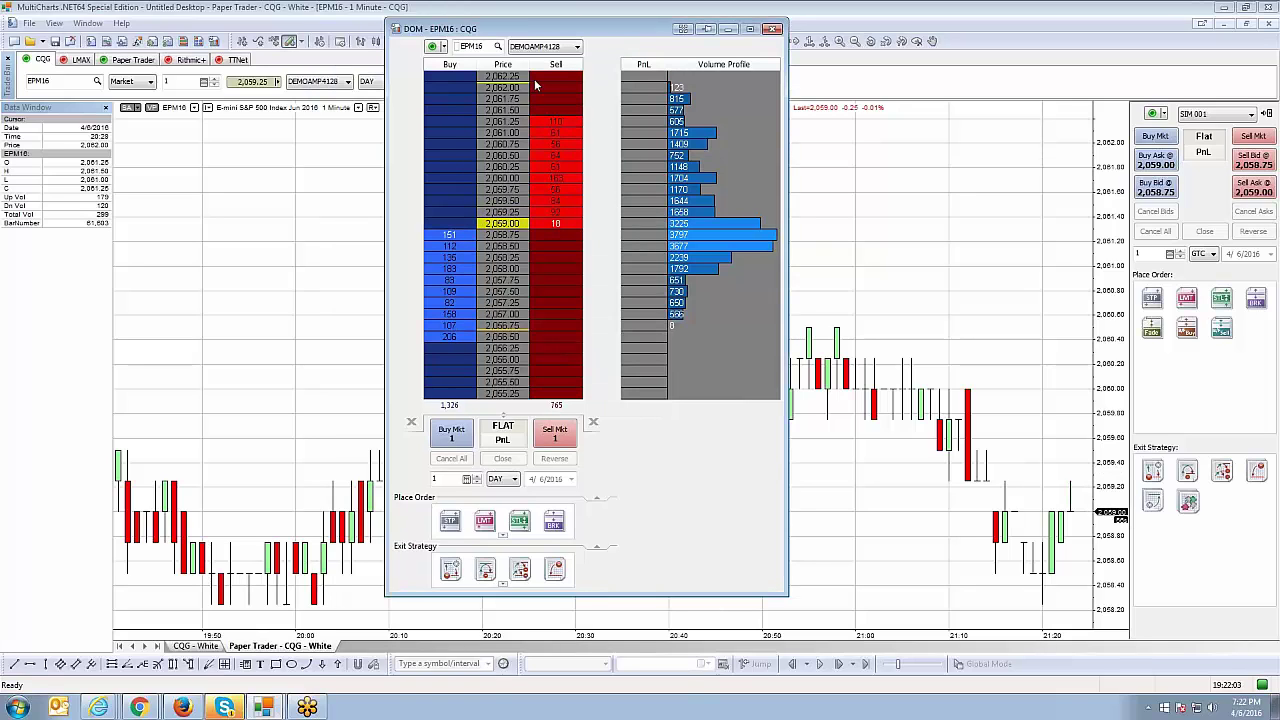
left_click_drag(590, 35, 574, 43)
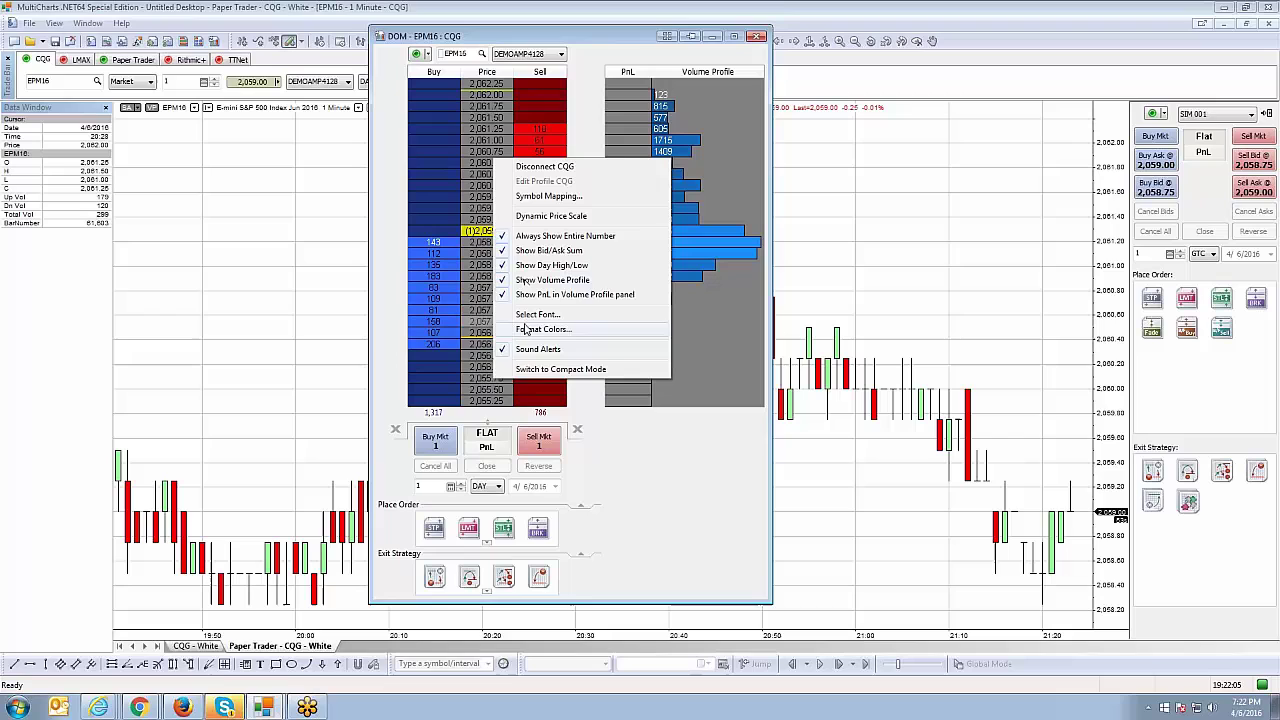
left_click(613, 35)
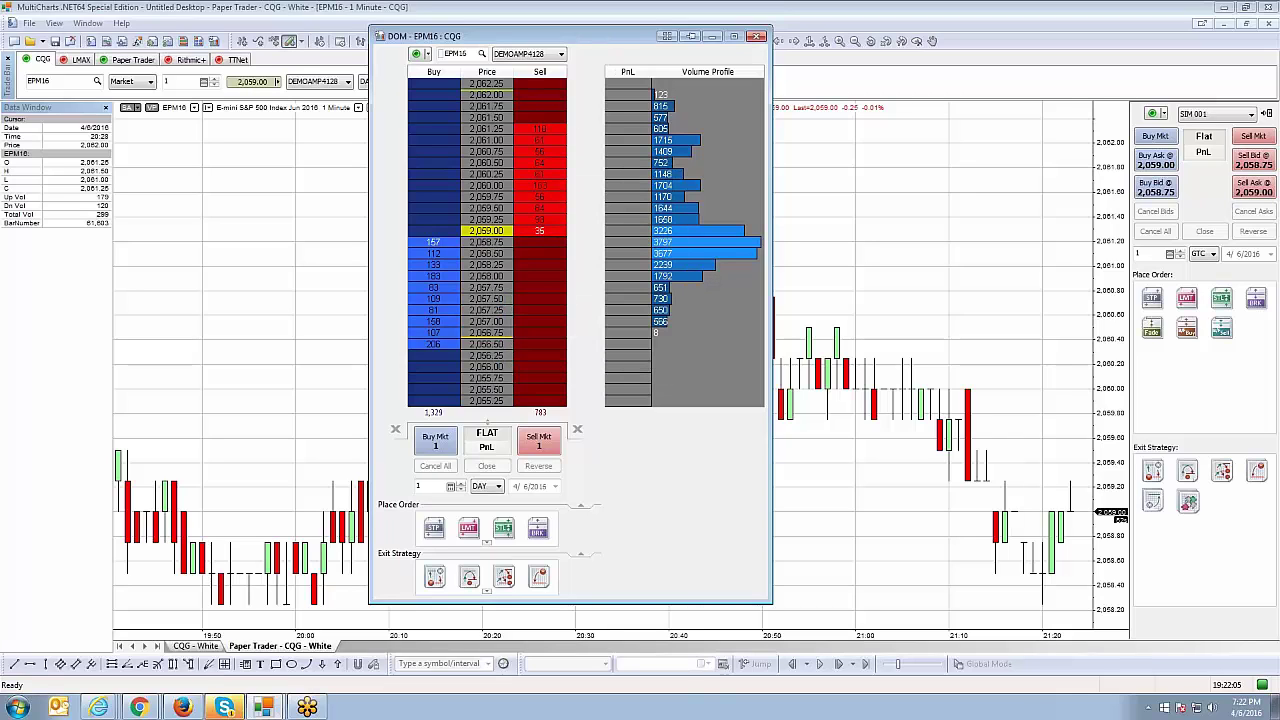
left_click_drag(585, 37, 551, 25)
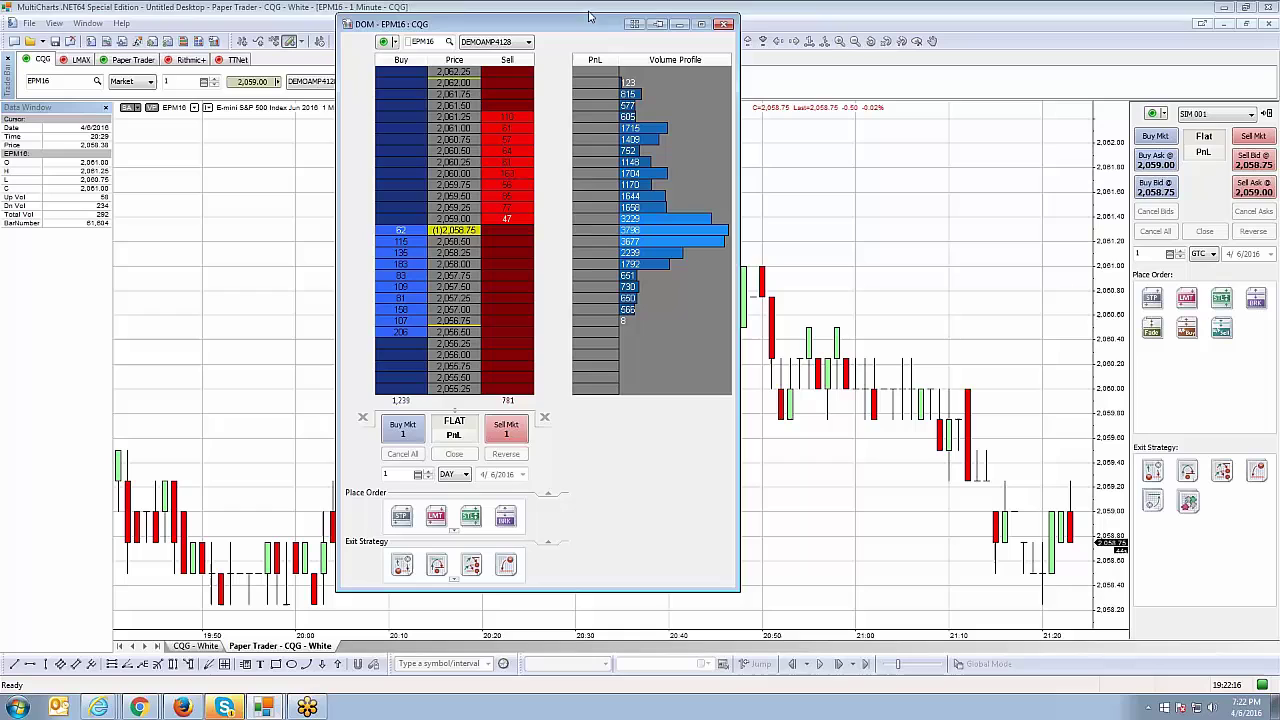
left_click_drag(585, 16, 546, 87)
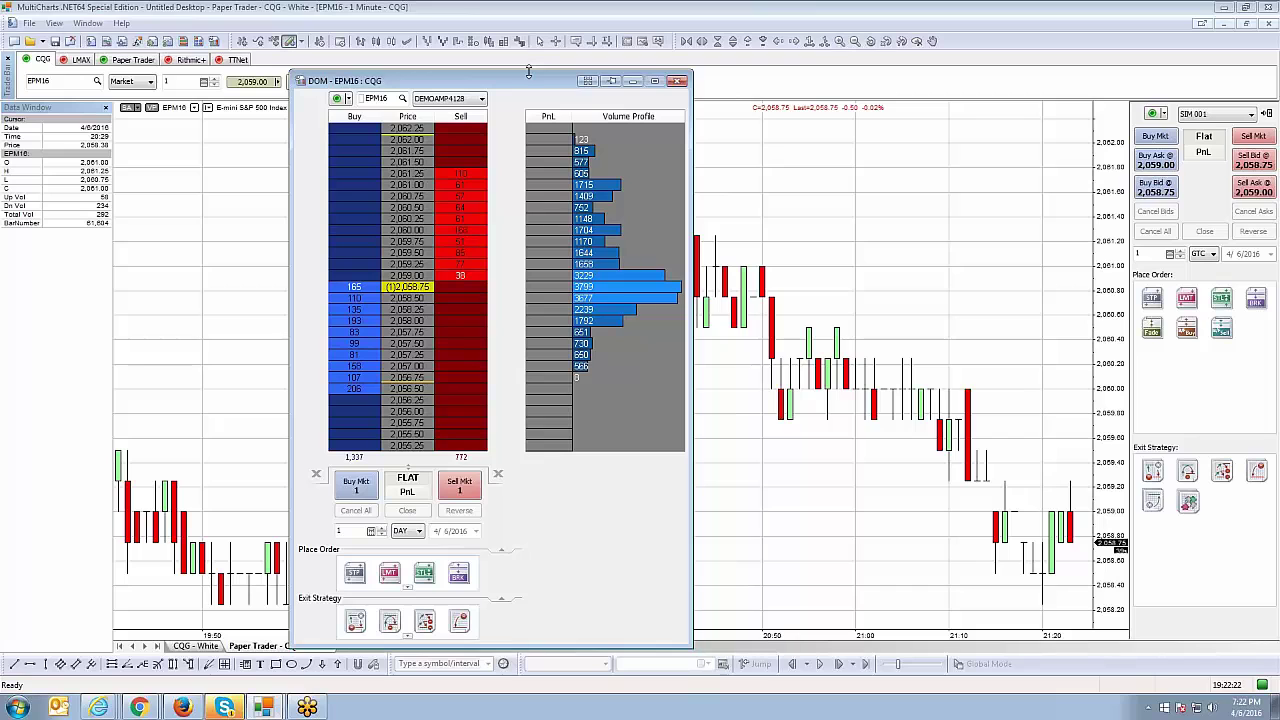
left_click_drag(528, 71, 585, 18)
Step: Apply a larger 12-point font to the DOM through Select Font
right_click(440, 144)
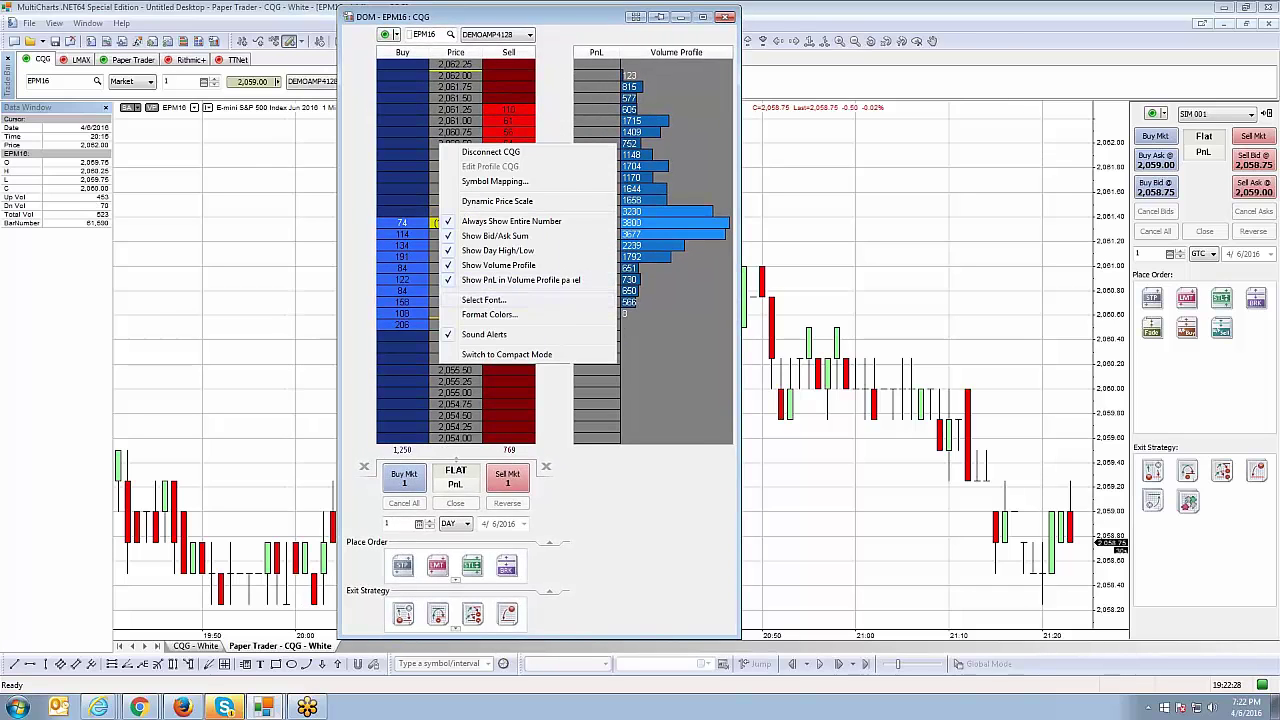
left_click(484, 300)
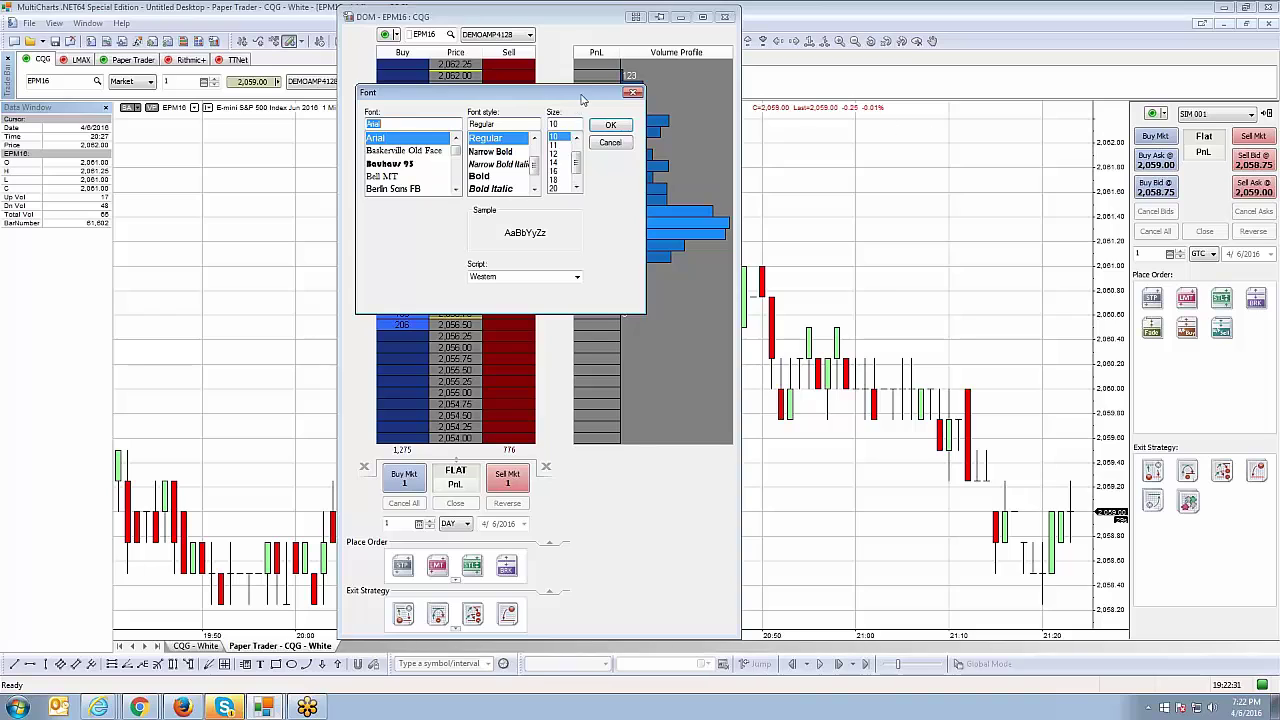
left_click_drag(583, 97, 1038, 174)
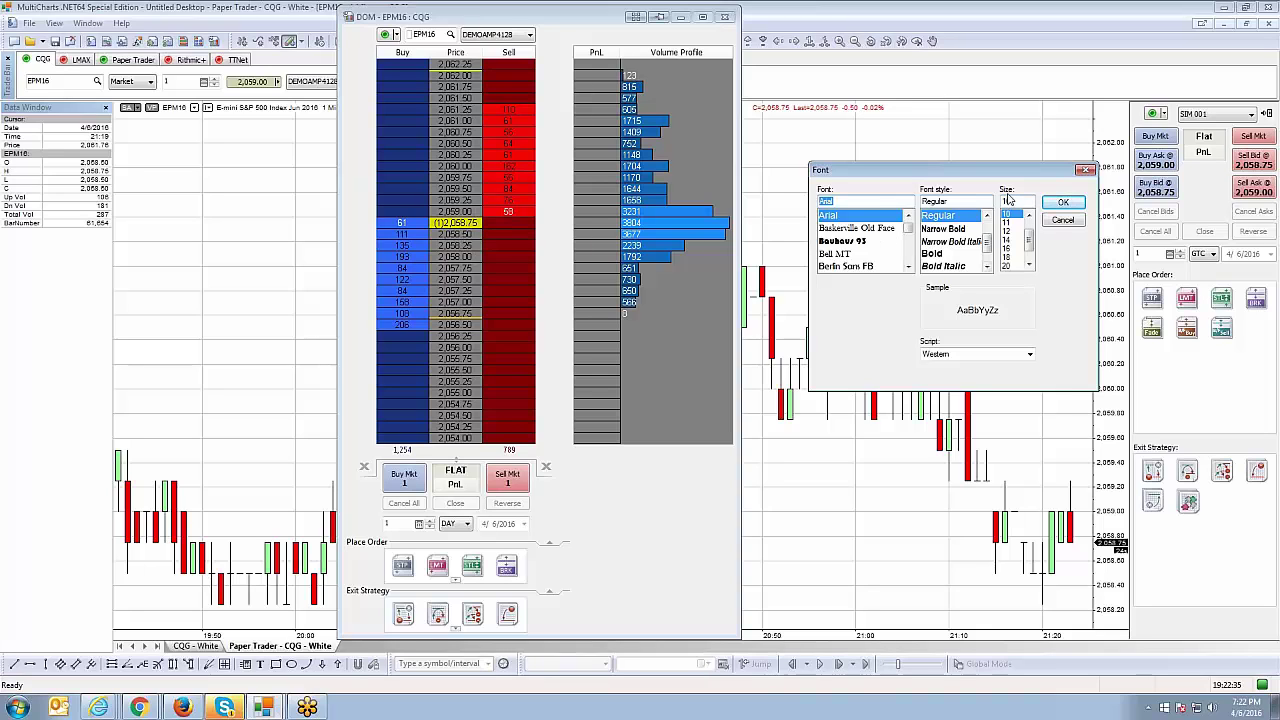
left_click(1008, 230)
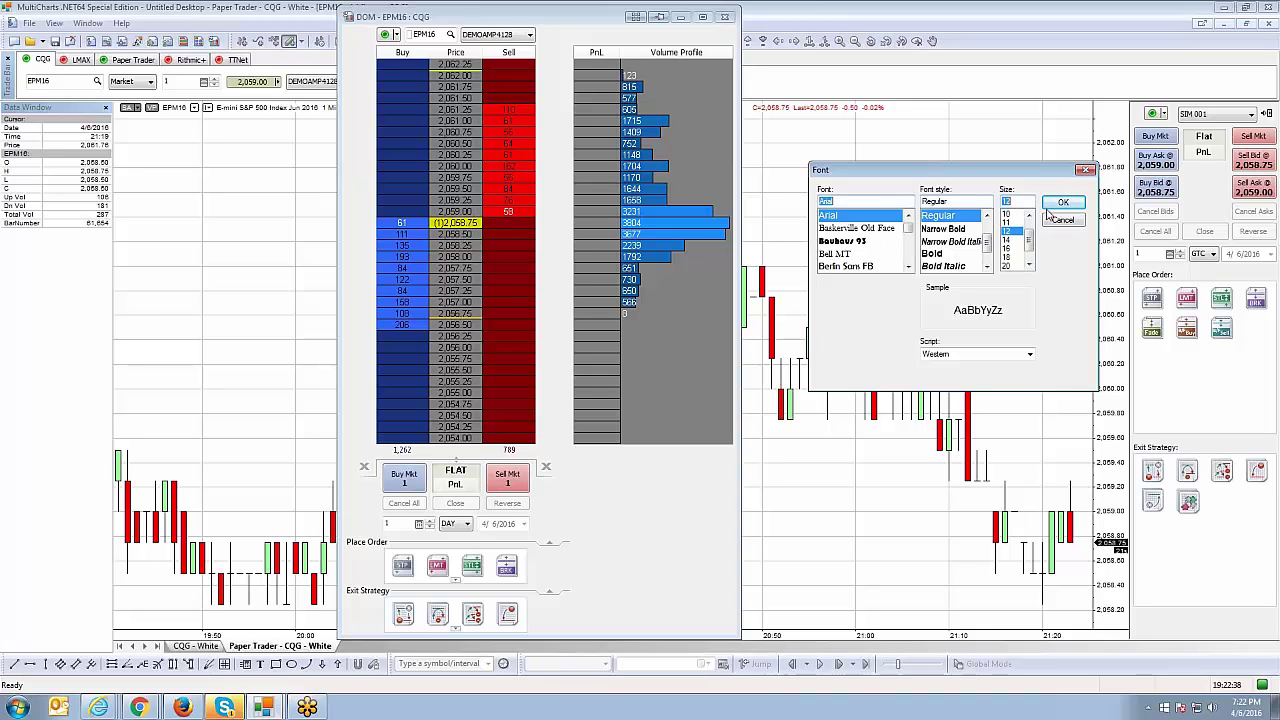
left_click(1063, 202)
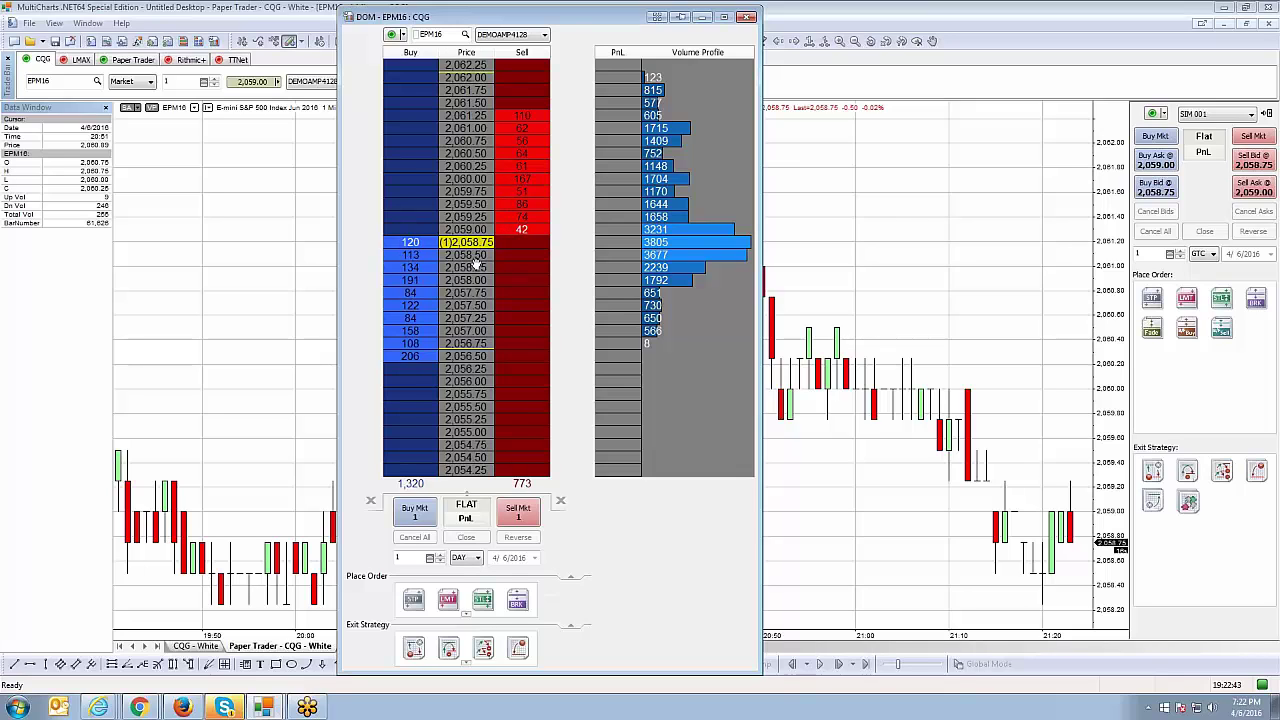
Step: Set the DOM font back to Arial size 10
right_click(460, 196)
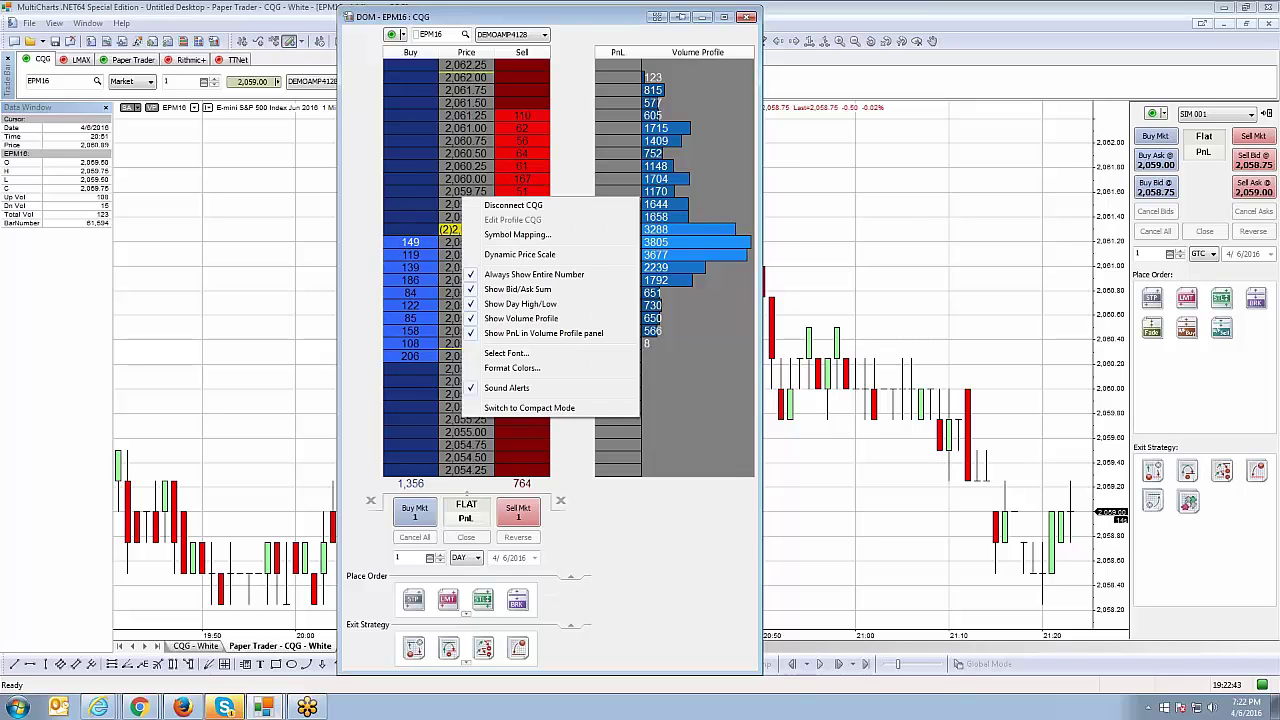
left_click(506, 353)
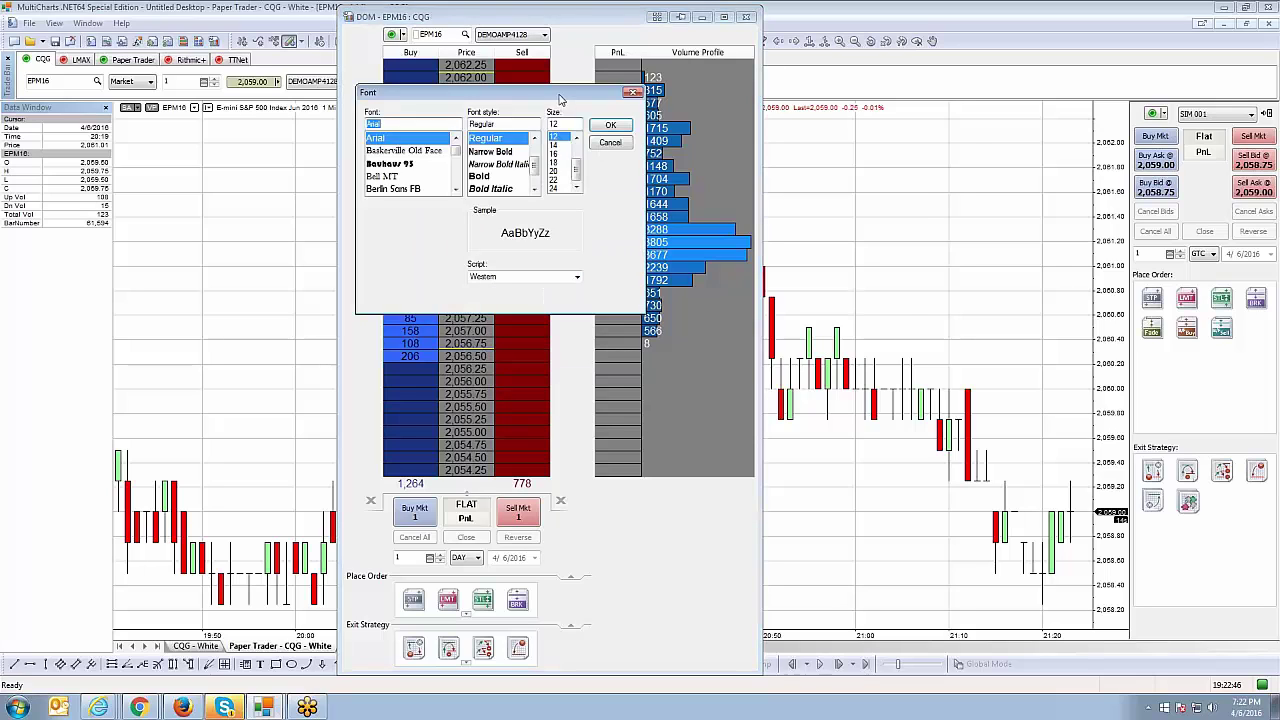
left_click_drag(558, 93, 1038, 129)
left_click(1054, 175)
left_click(1054, 175)
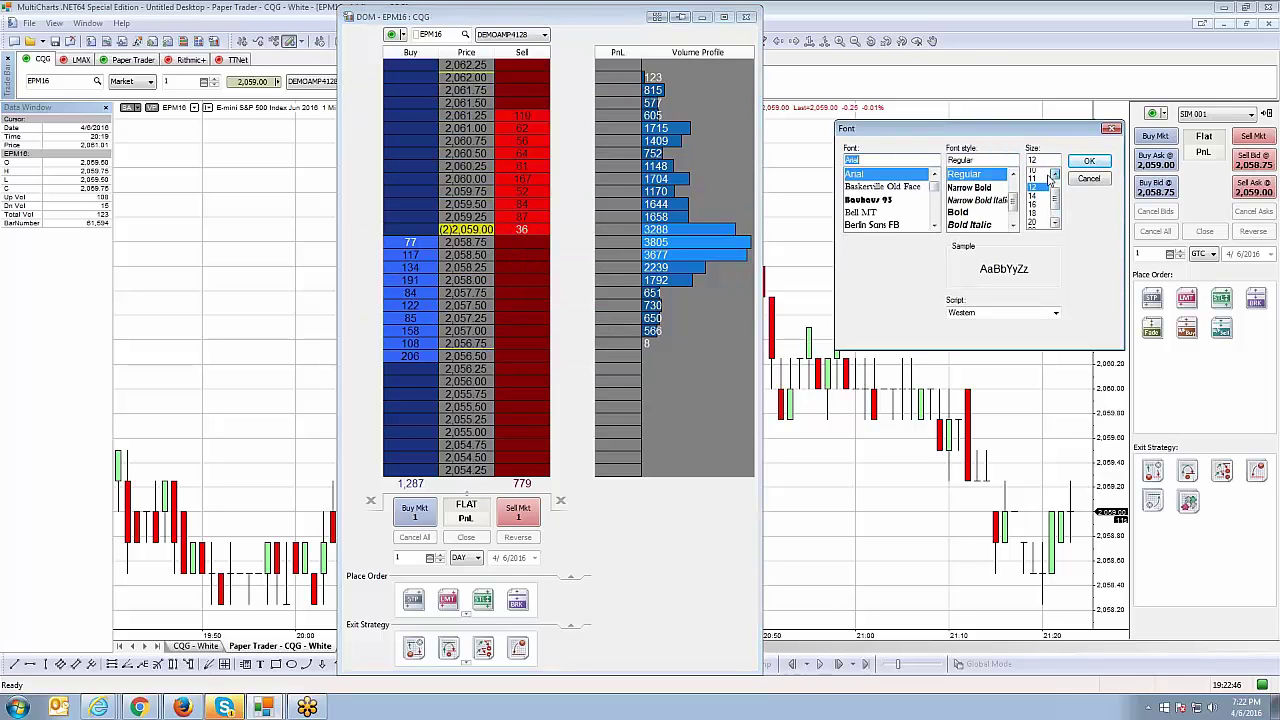
left_click(1054, 175)
left_click(1033, 181)
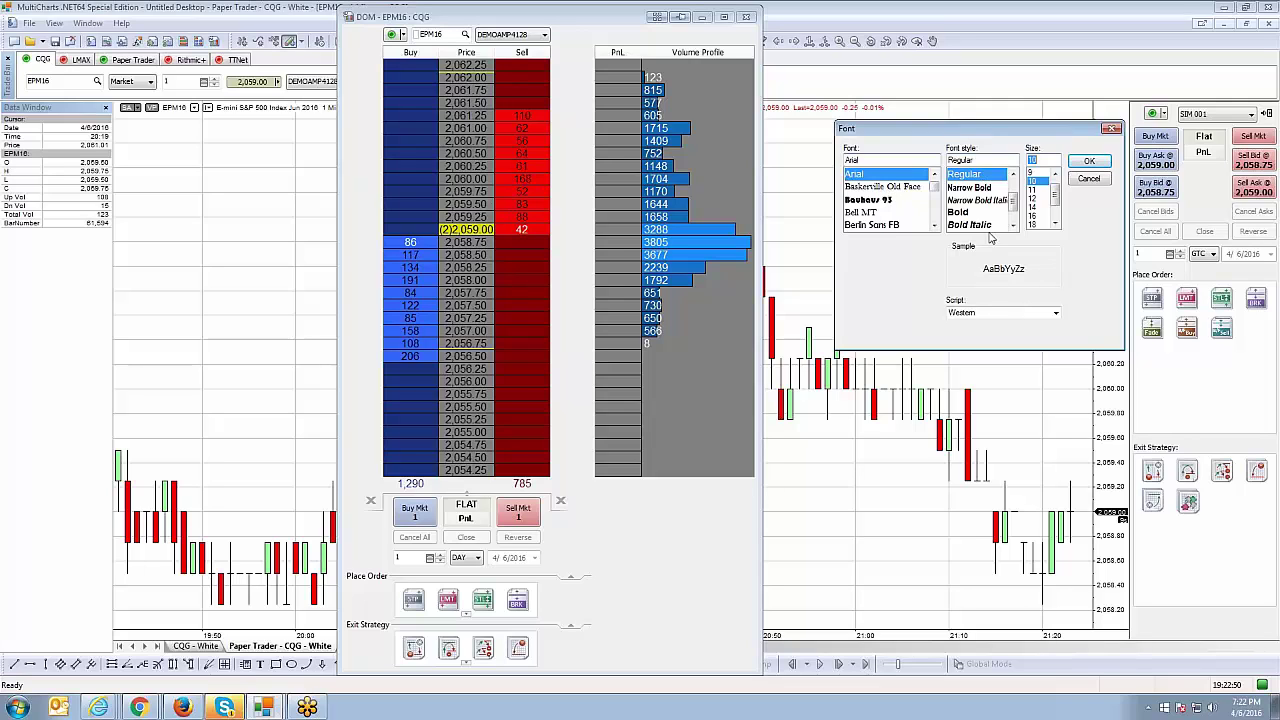
left_click(1089, 161)
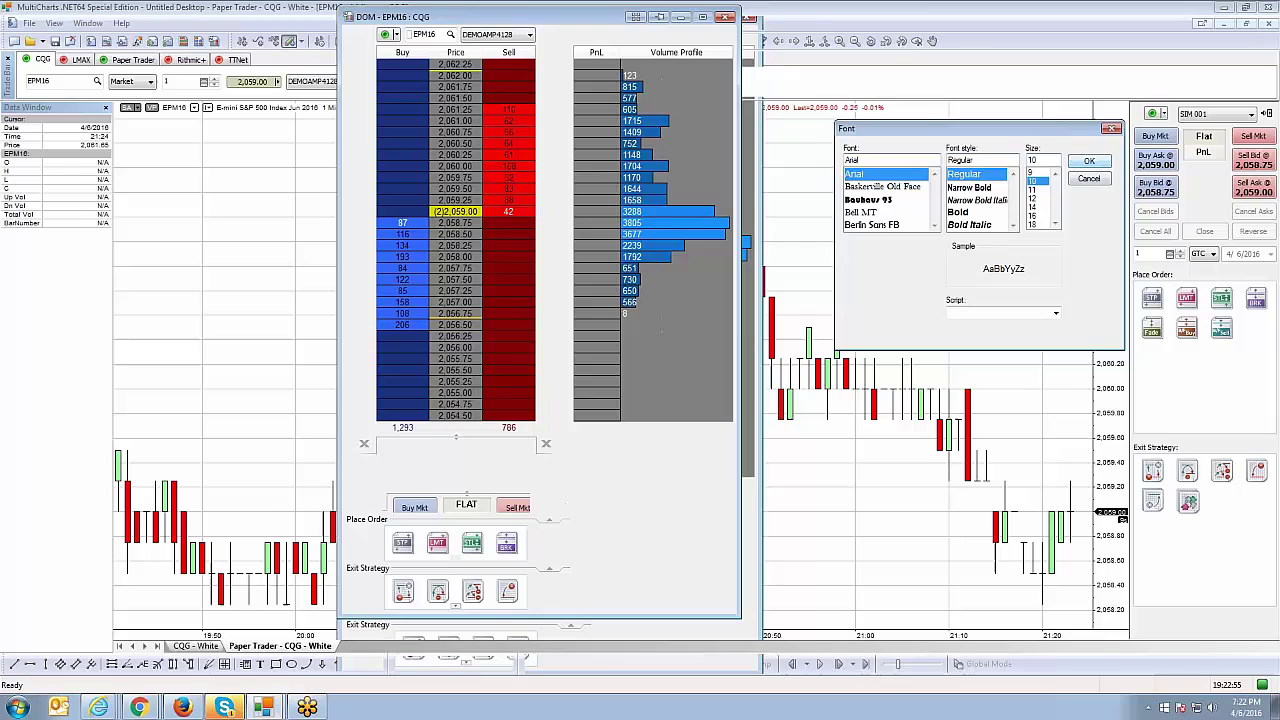
Step: Close the DOM colour settings unchanged and place a 1-lot sell stop order at 2,057.00
right_click(456, 171)
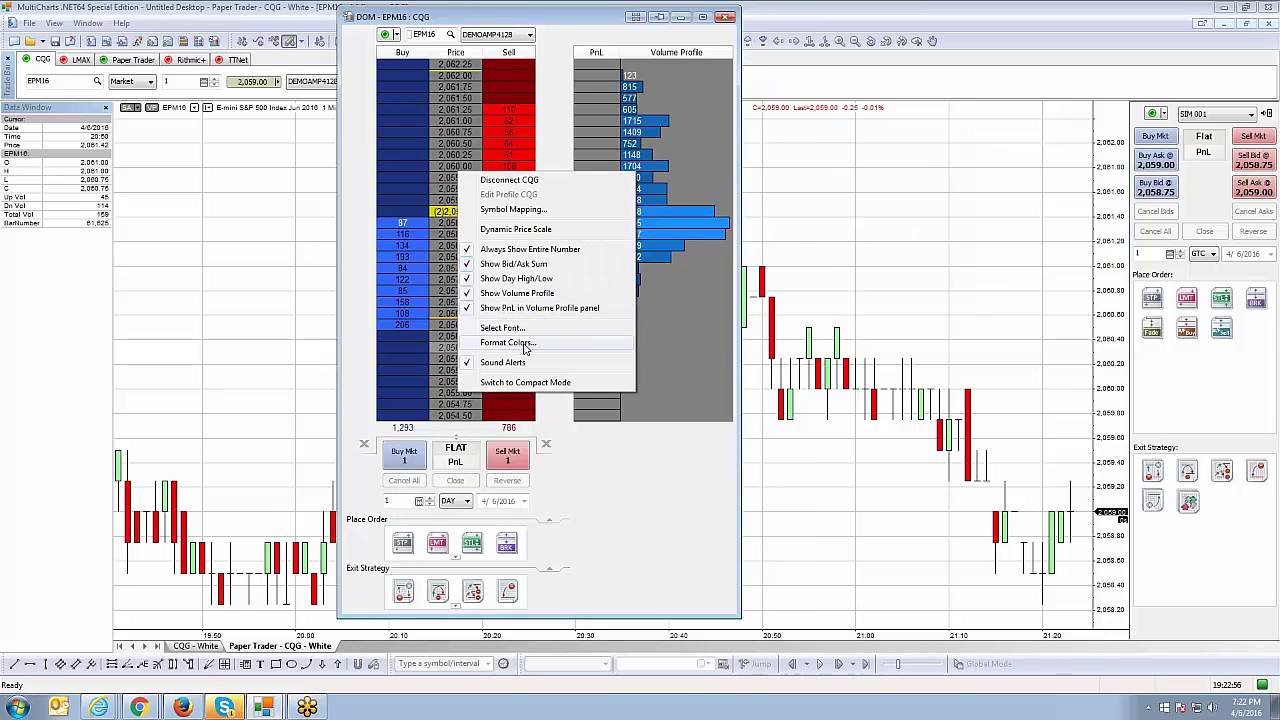
left_click(521, 343)
left_click_drag(500, 137, 914, 101)
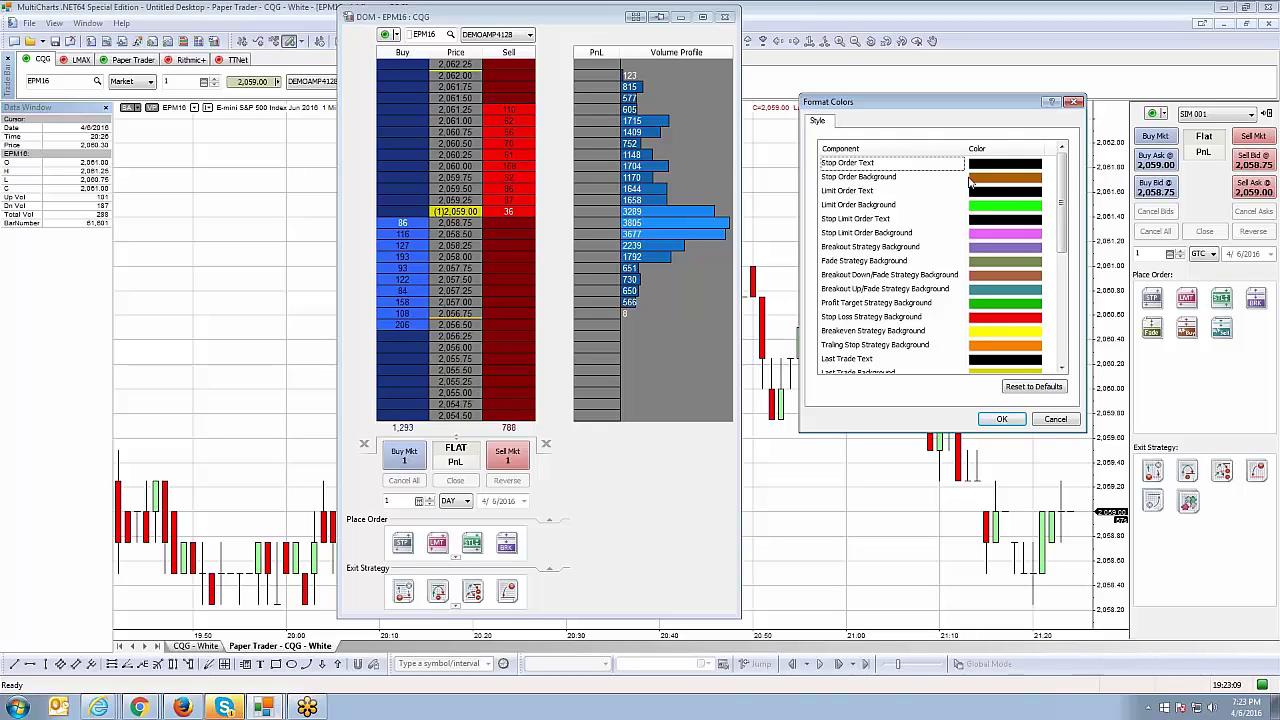
left_click(1046, 416)
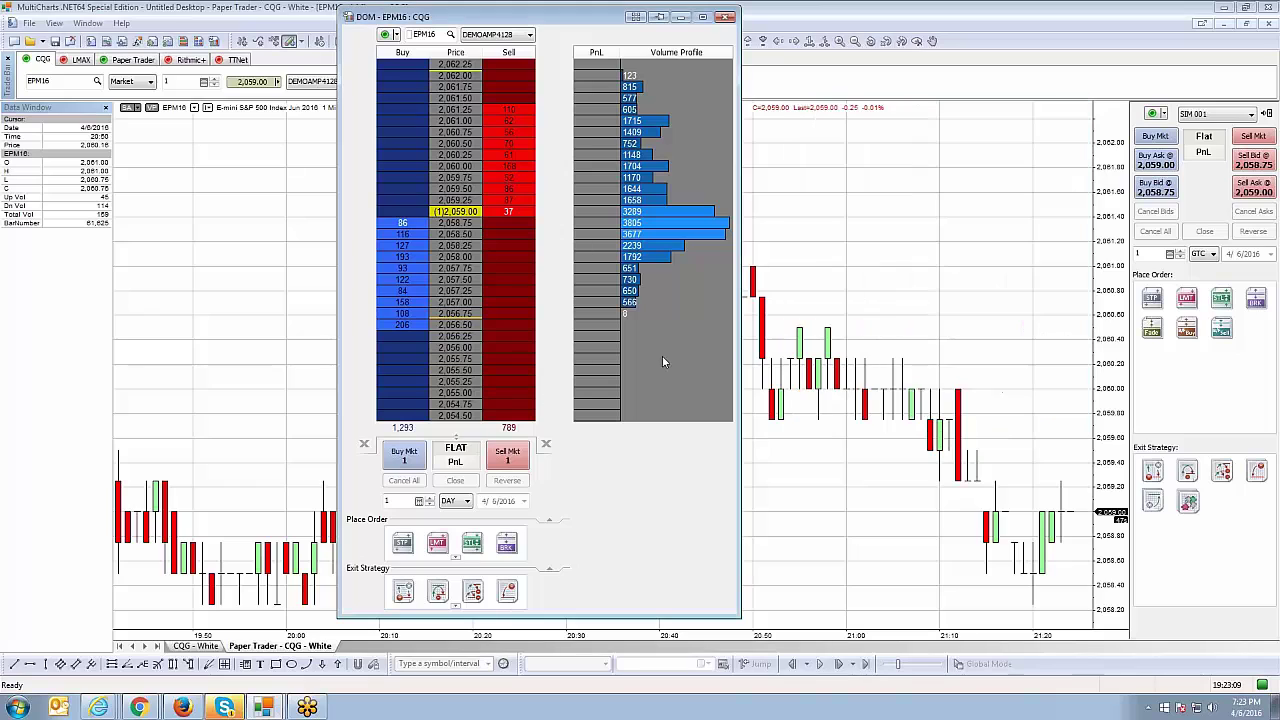
left_click(512, 301)
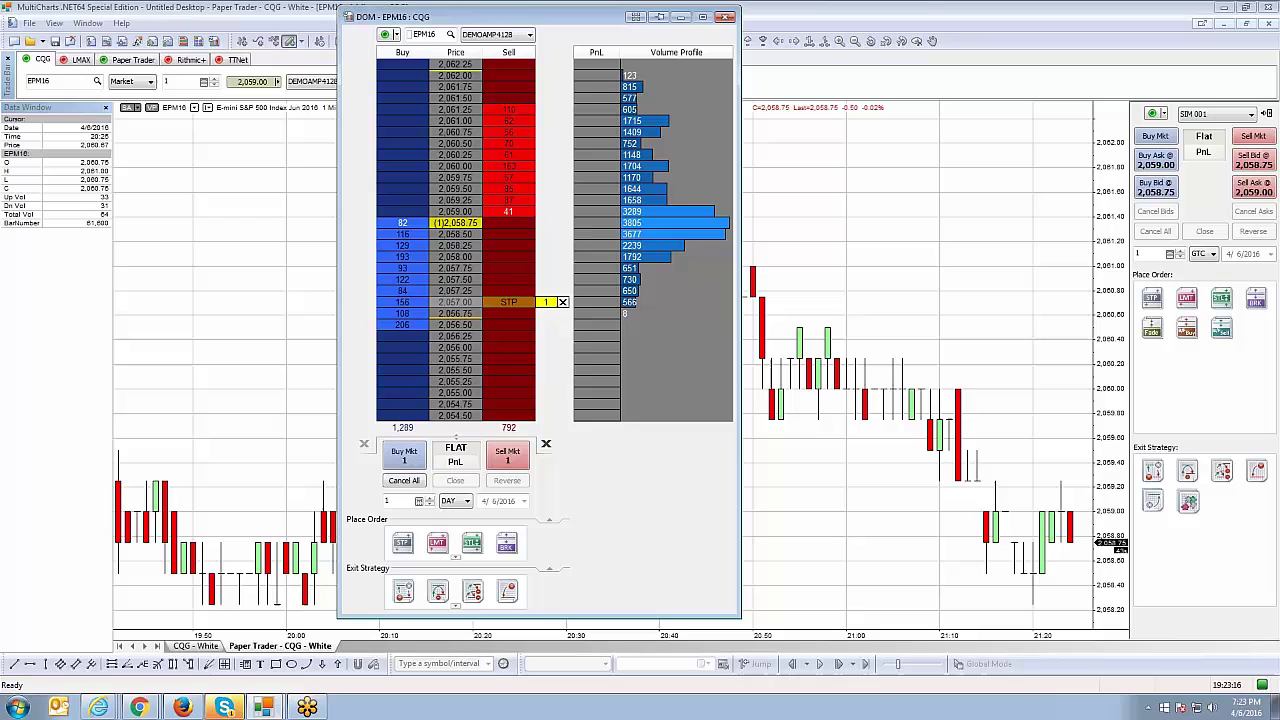
Step: Preview a green Stop Order Background in Format Colors, then cancel the change
right_click(482, 267)
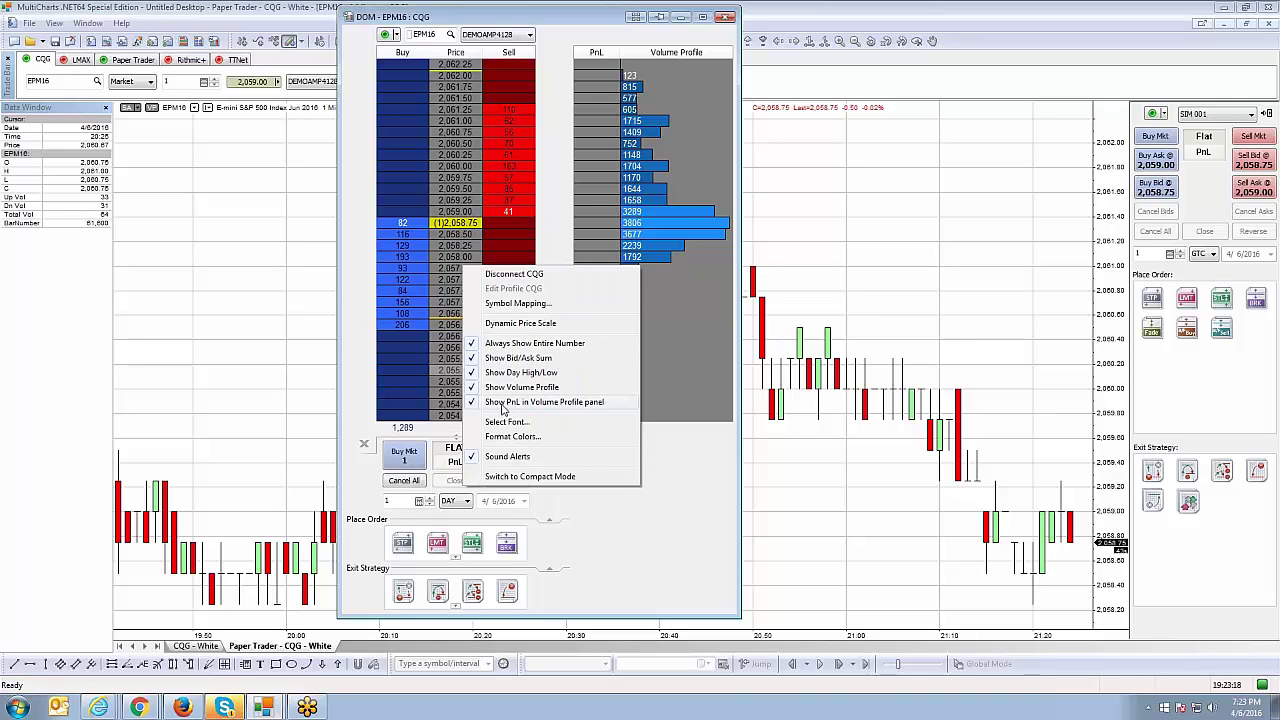
left_click(512, 436)
left_click_drag(591, 154, 1001, 153)
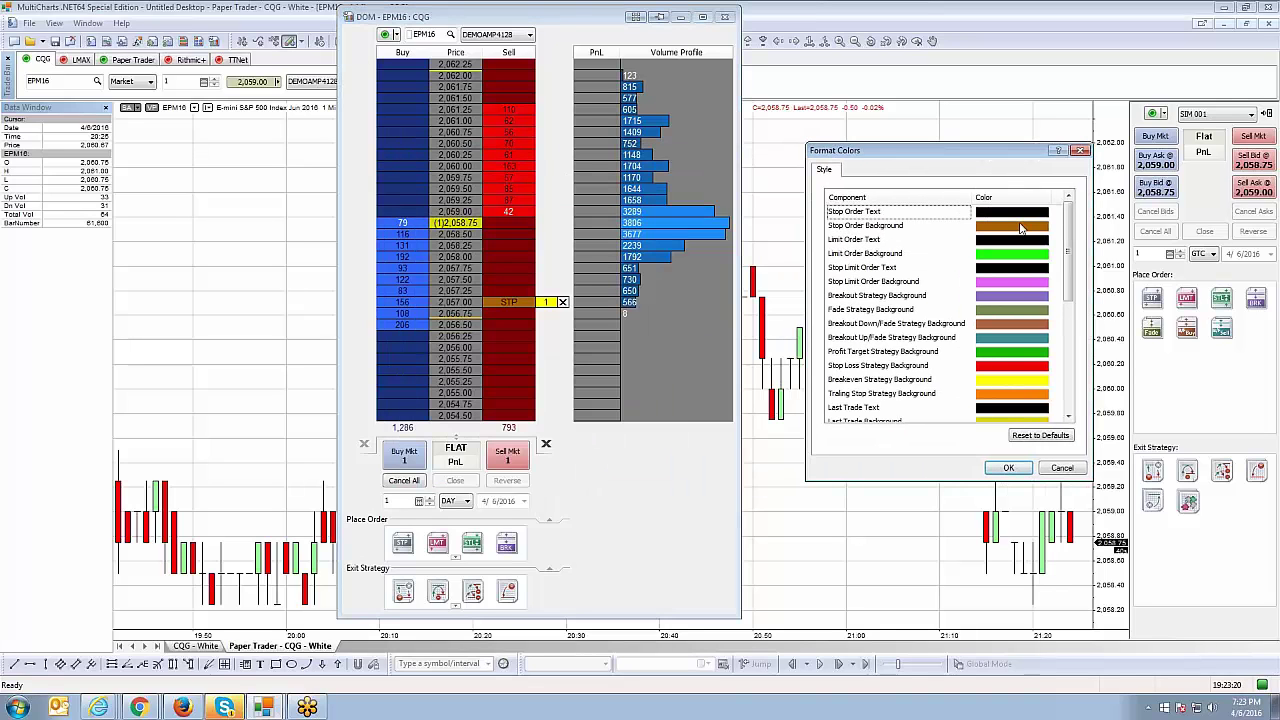
left_click(1022, 226)
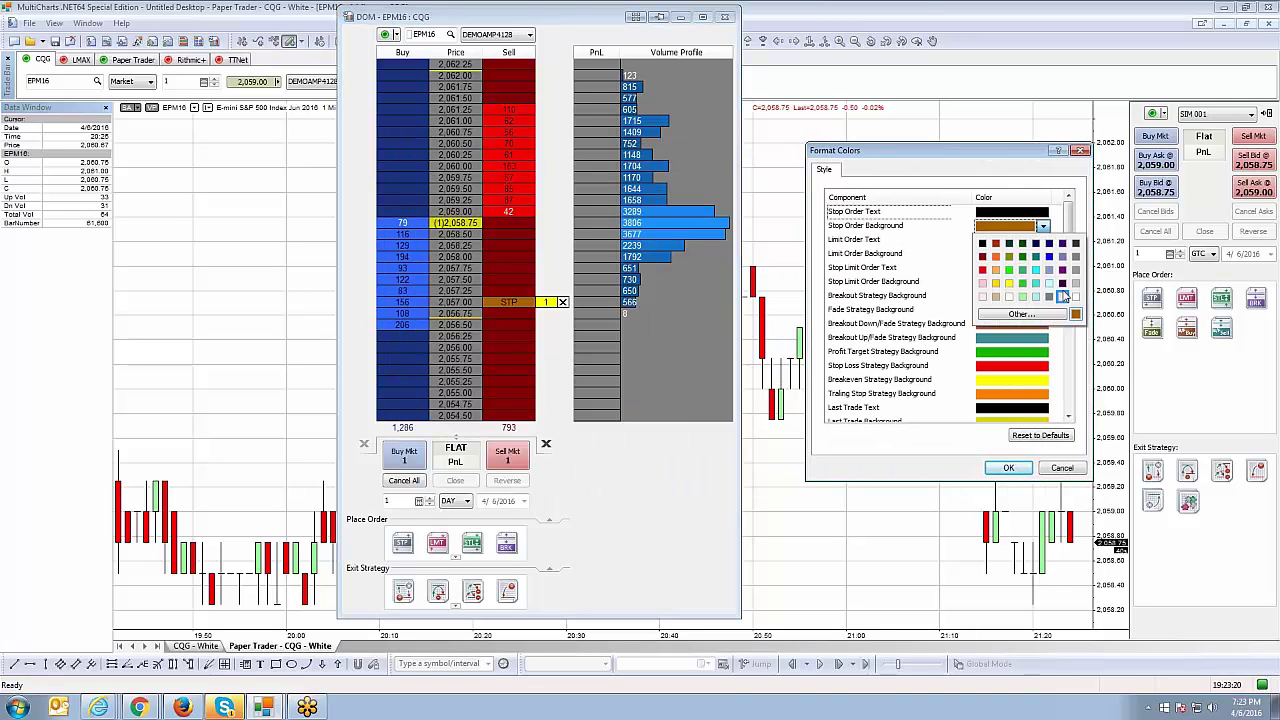
left_click(1009, 270)
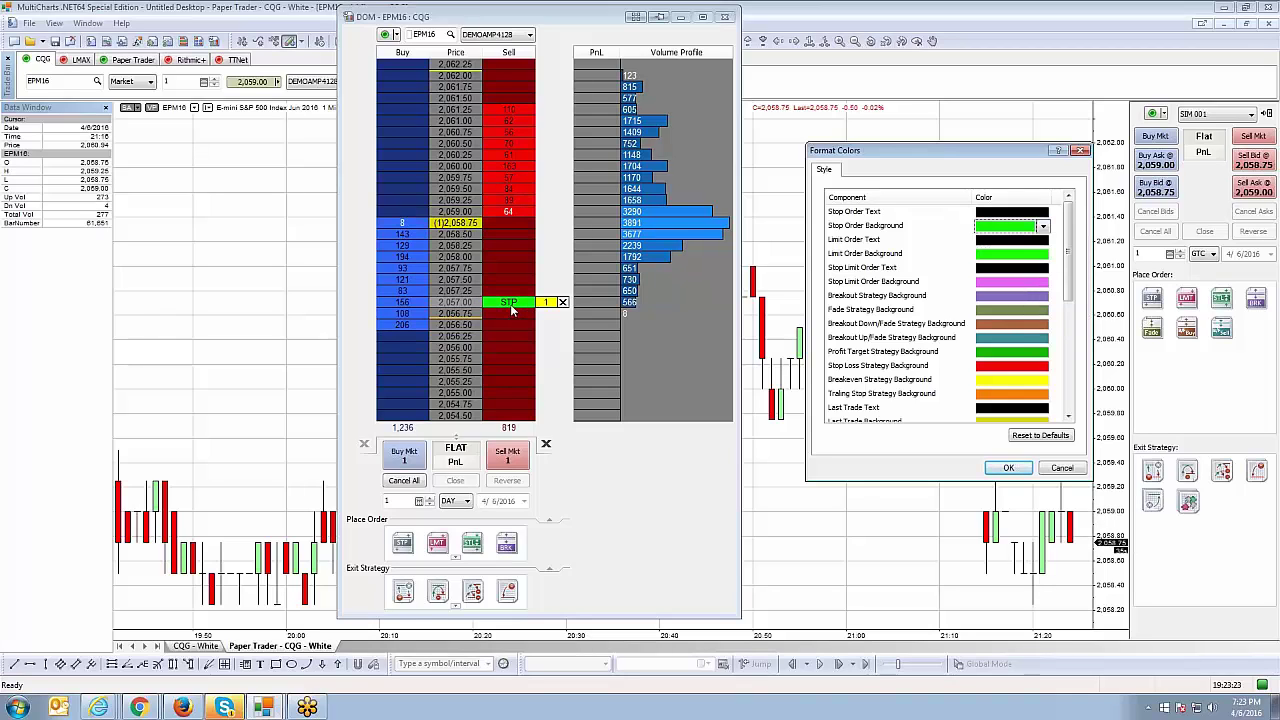
left_click(1062, 468)
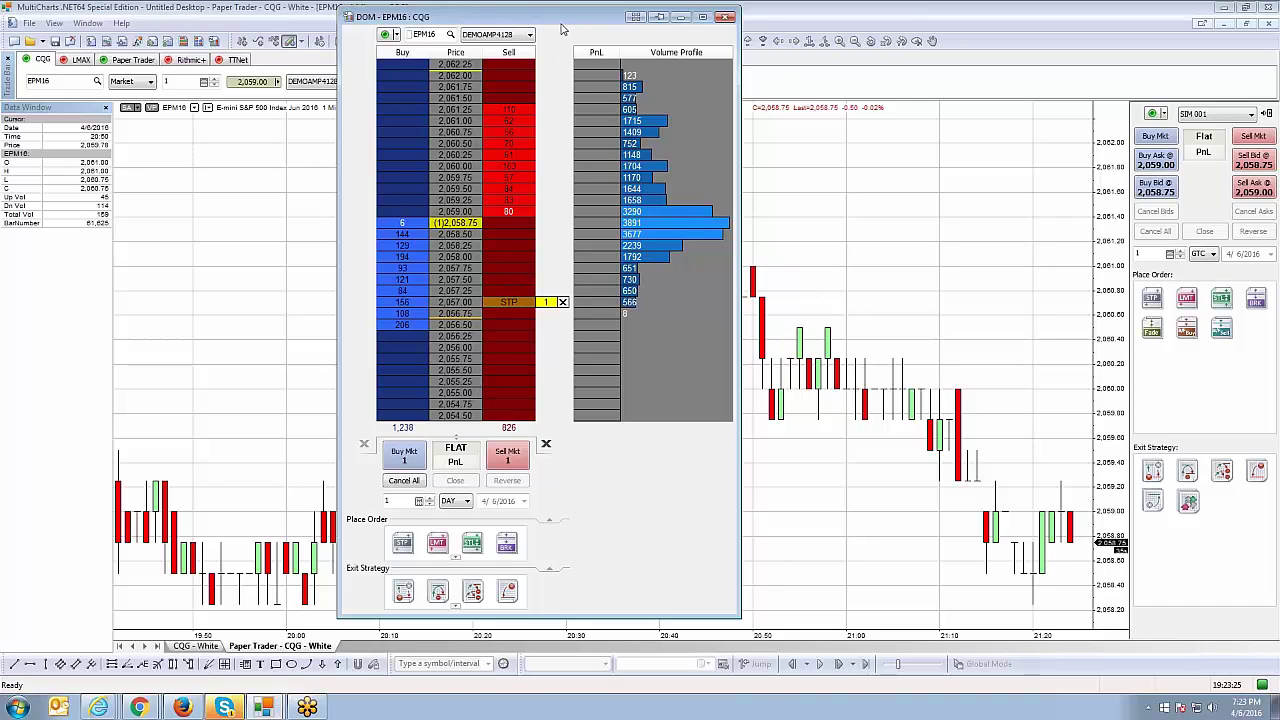
Step: Reopen Format Colors, glance at Limit Order Background choices, and scroll down the colour list
left_click_drag(563, 30, 592, 44)
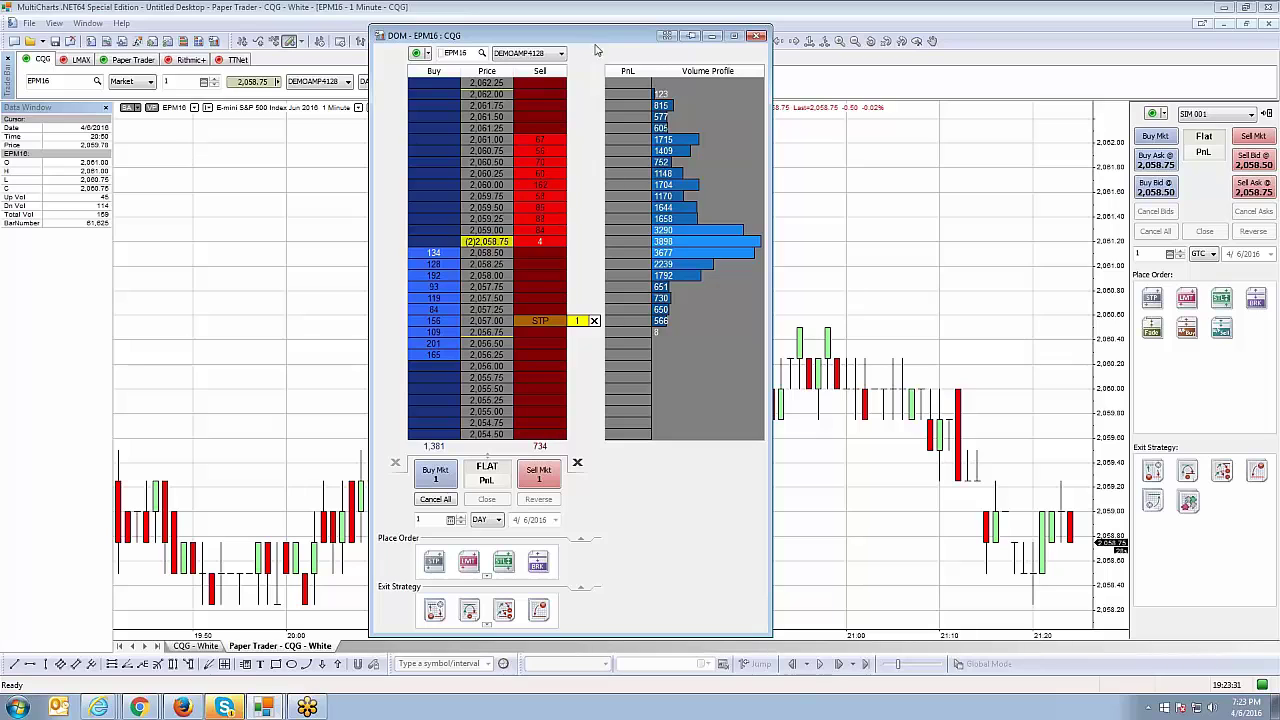
right_click(490, 188)
left_click(537, 368)
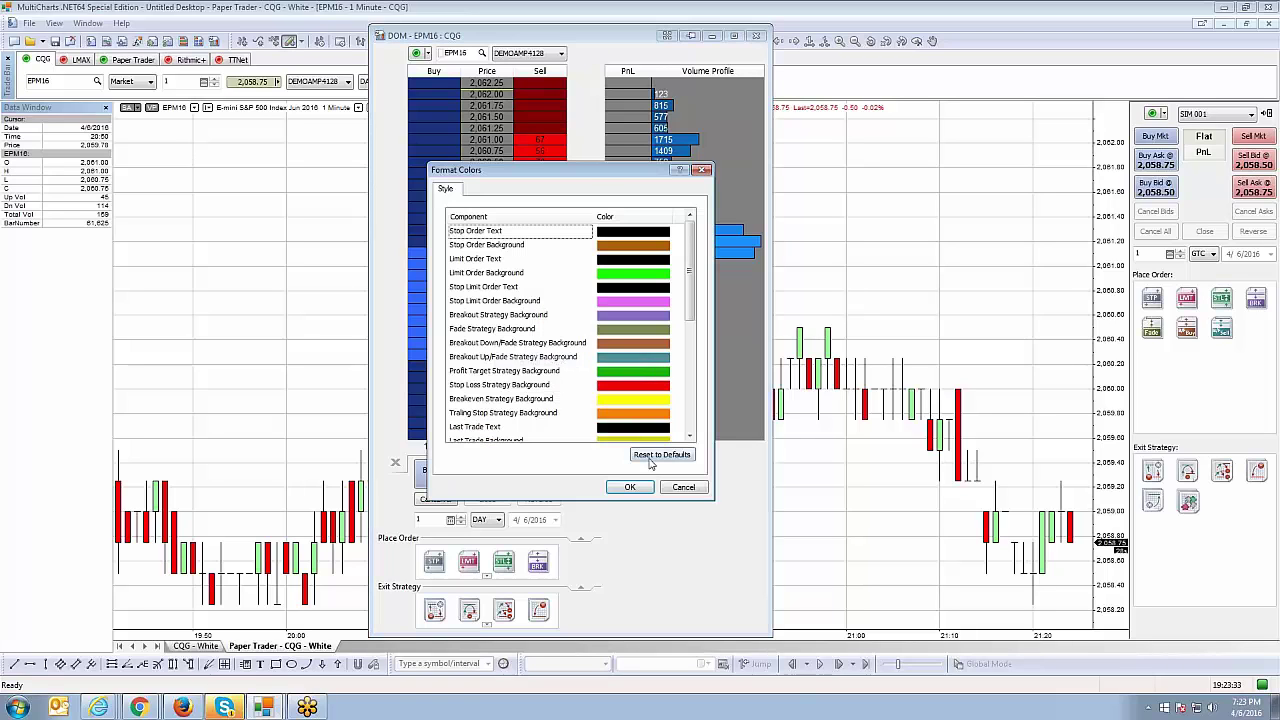
left_click_drag(588, 181, 1035, 123)
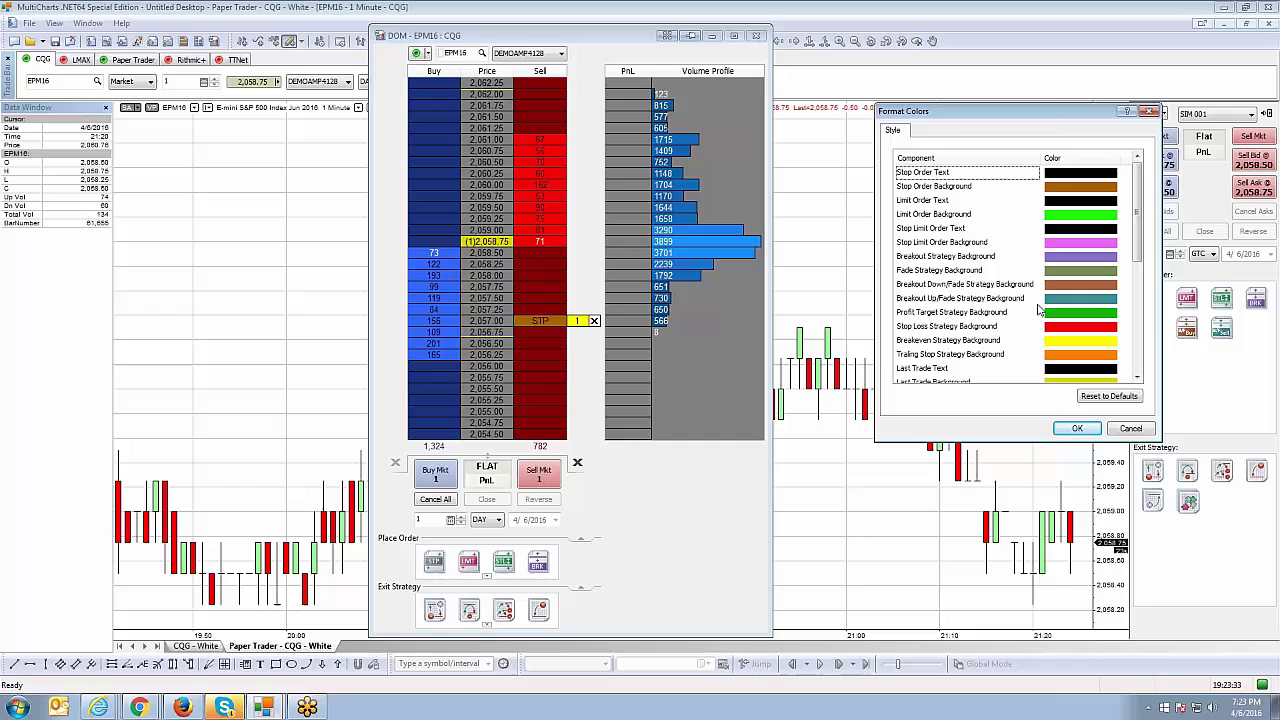
mouse_move(1140, 234)
left_mouse_down()
mouse_move(1140, 310)
mouse_move(1140, 234)
left_mouse_up()
left_click(1110, 215)
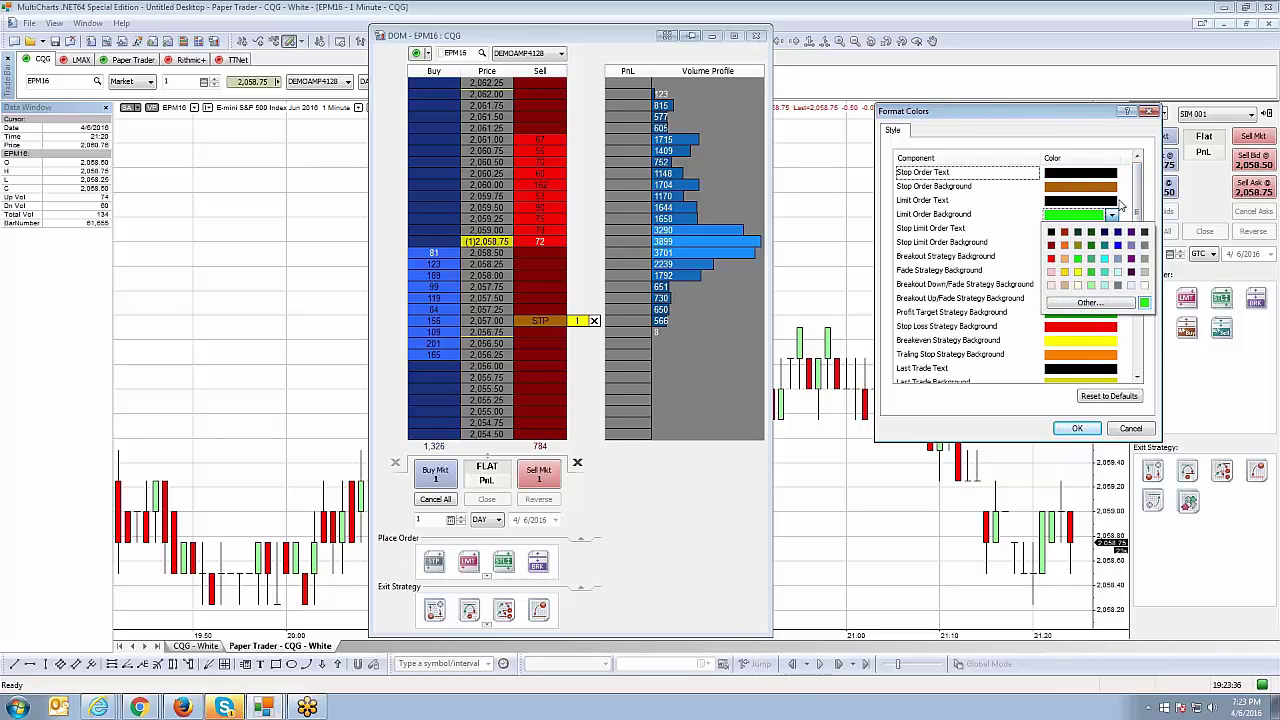
left_click(1134, 199)
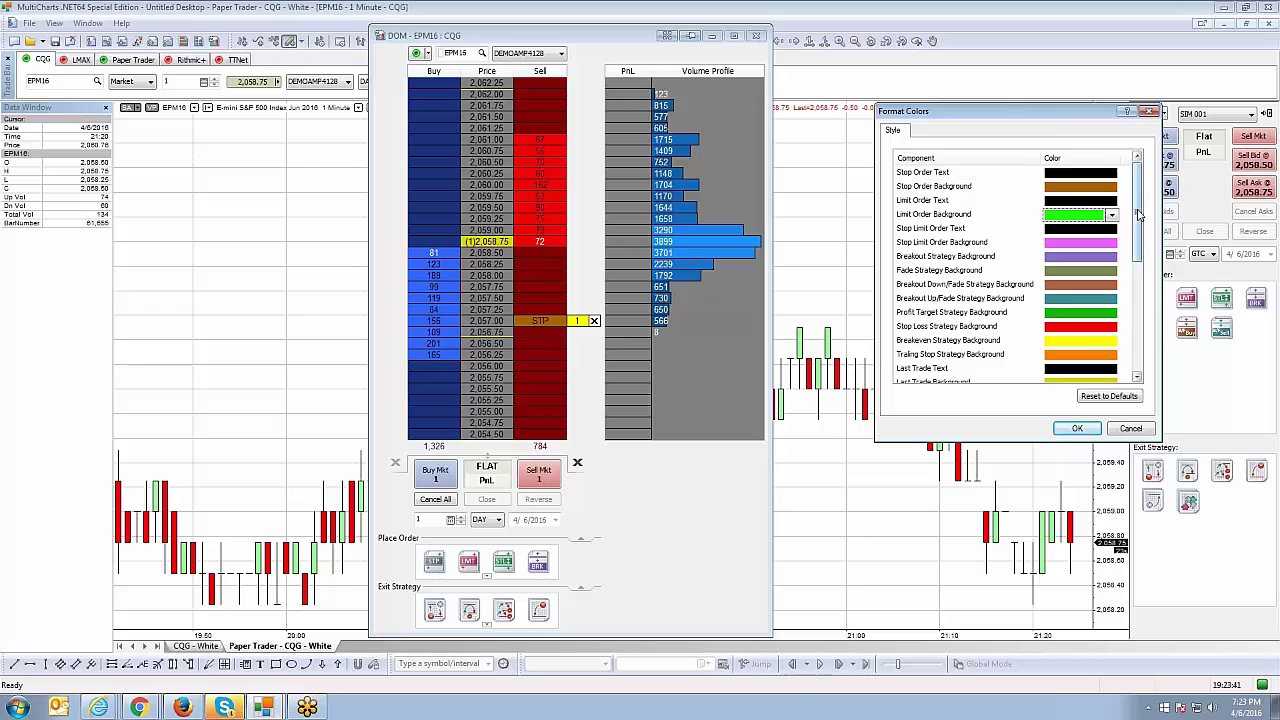
mouse_move(1137, 175)
left_mouse_down()
mouse_move(1147, 333)
mouse_move(1140, 180)
left_mouse_up()
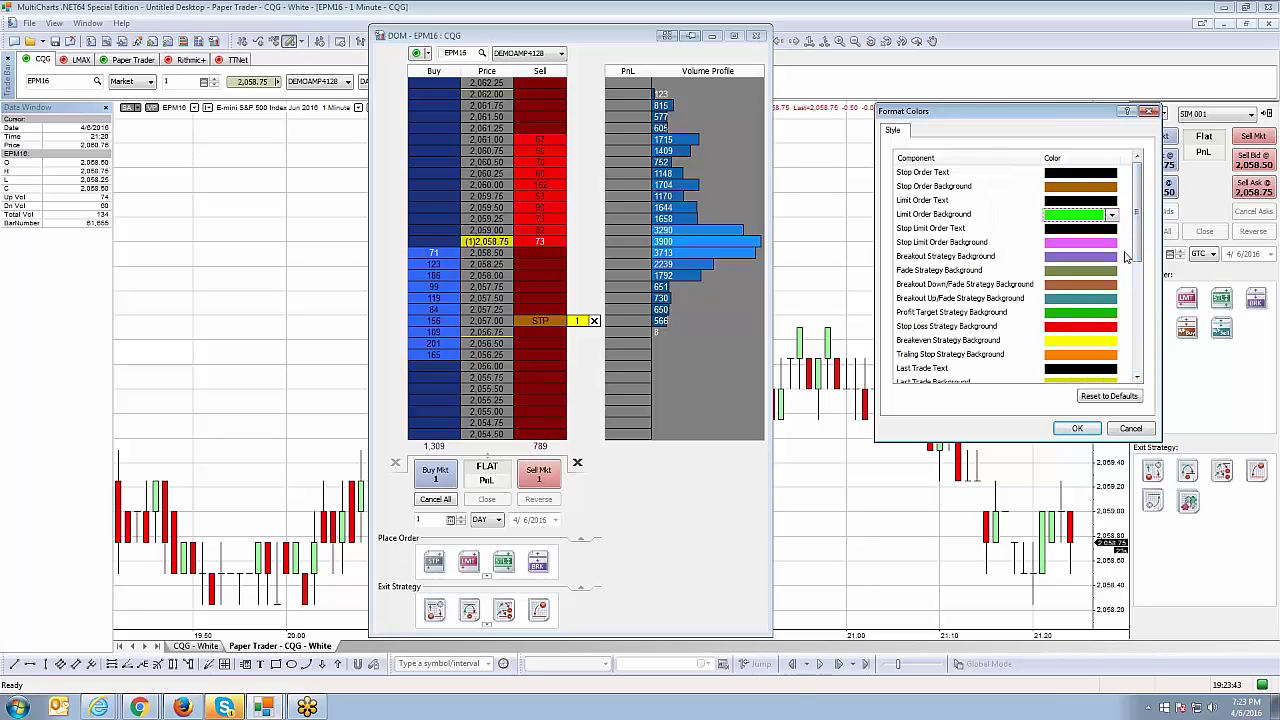
left_click_drag(1053, 114, 959, 106)
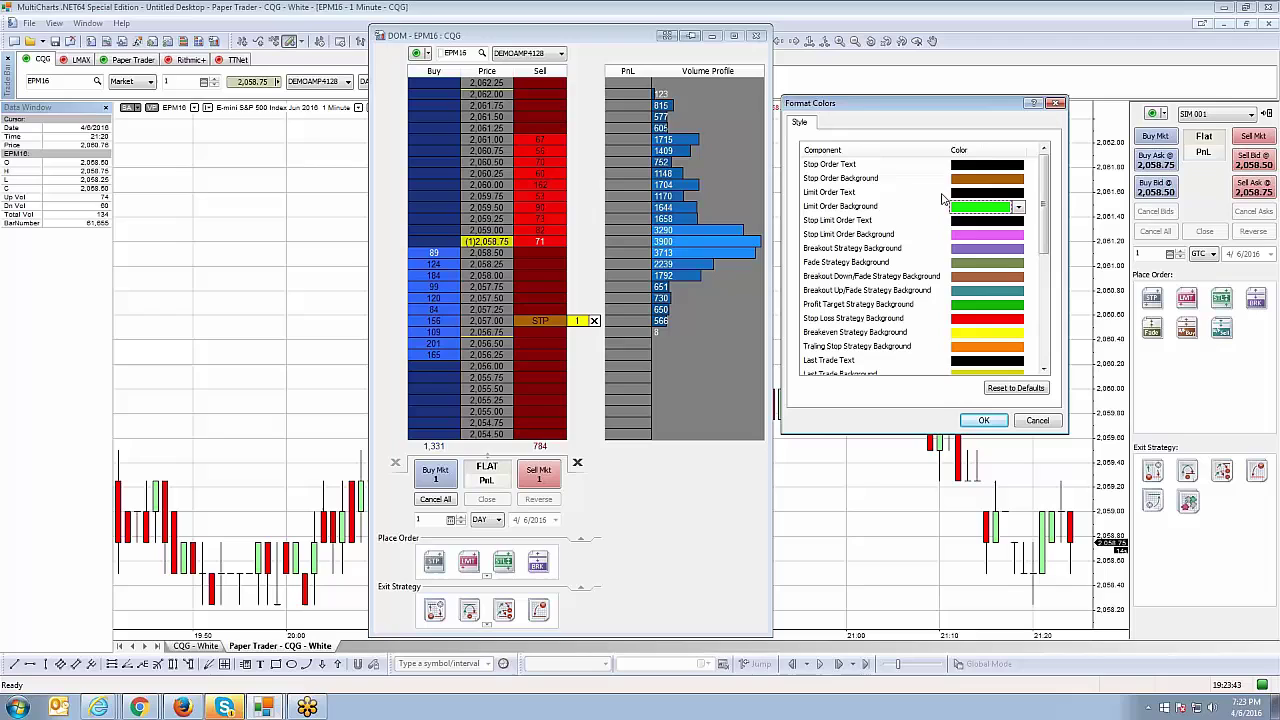
scroll(1023, 247, "down", 1)
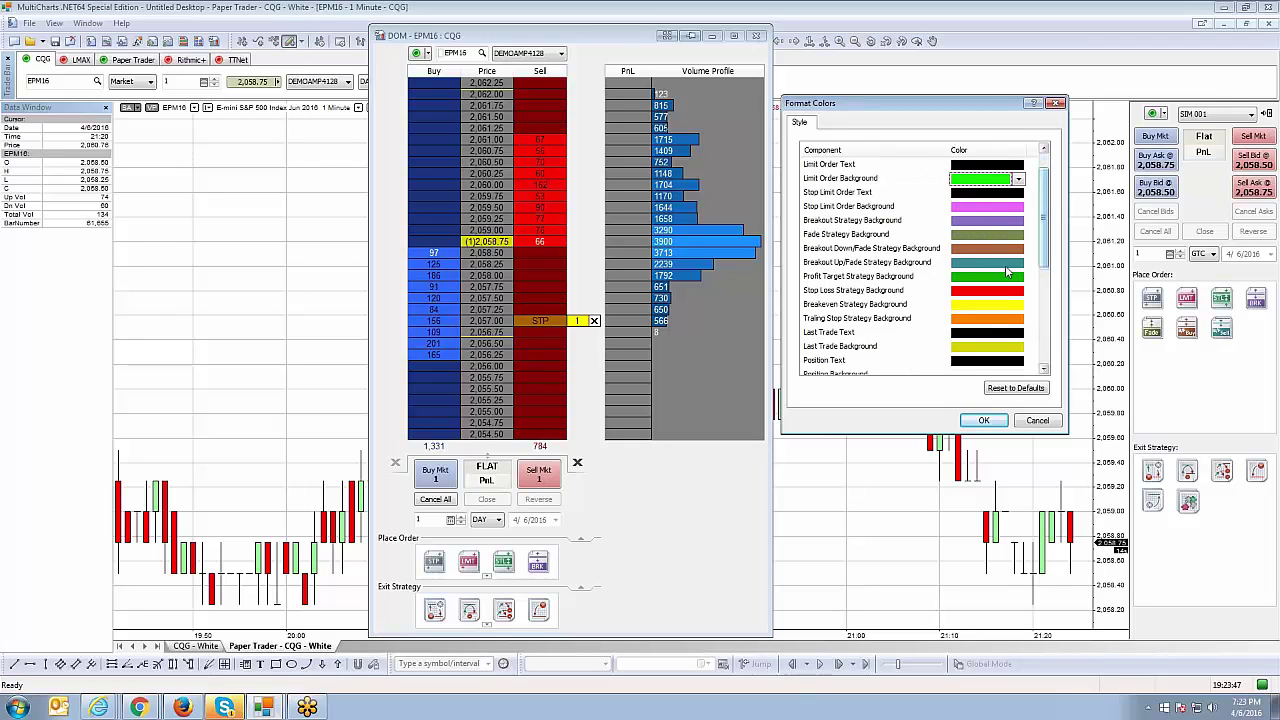
Step: Try custom hues for Profit Target Strategy Background in the Other... picker, then cancel
left_click(1009, 276)
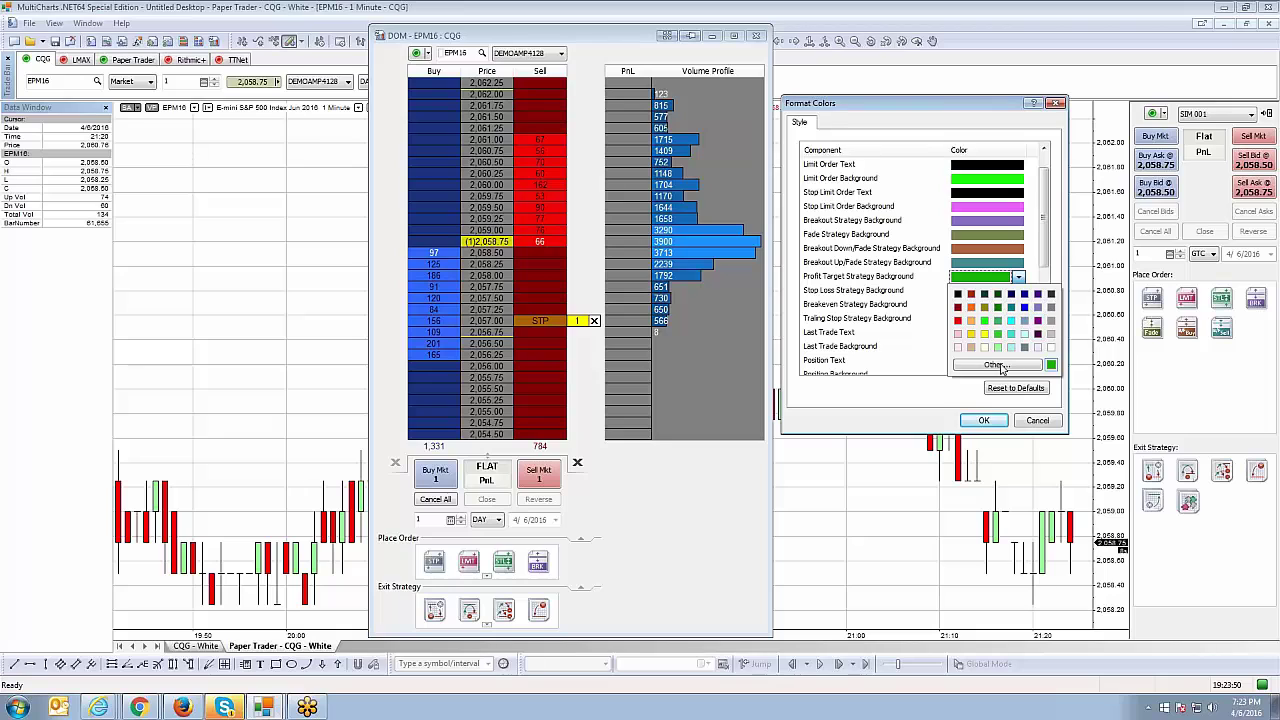
left_click(1000, 364)
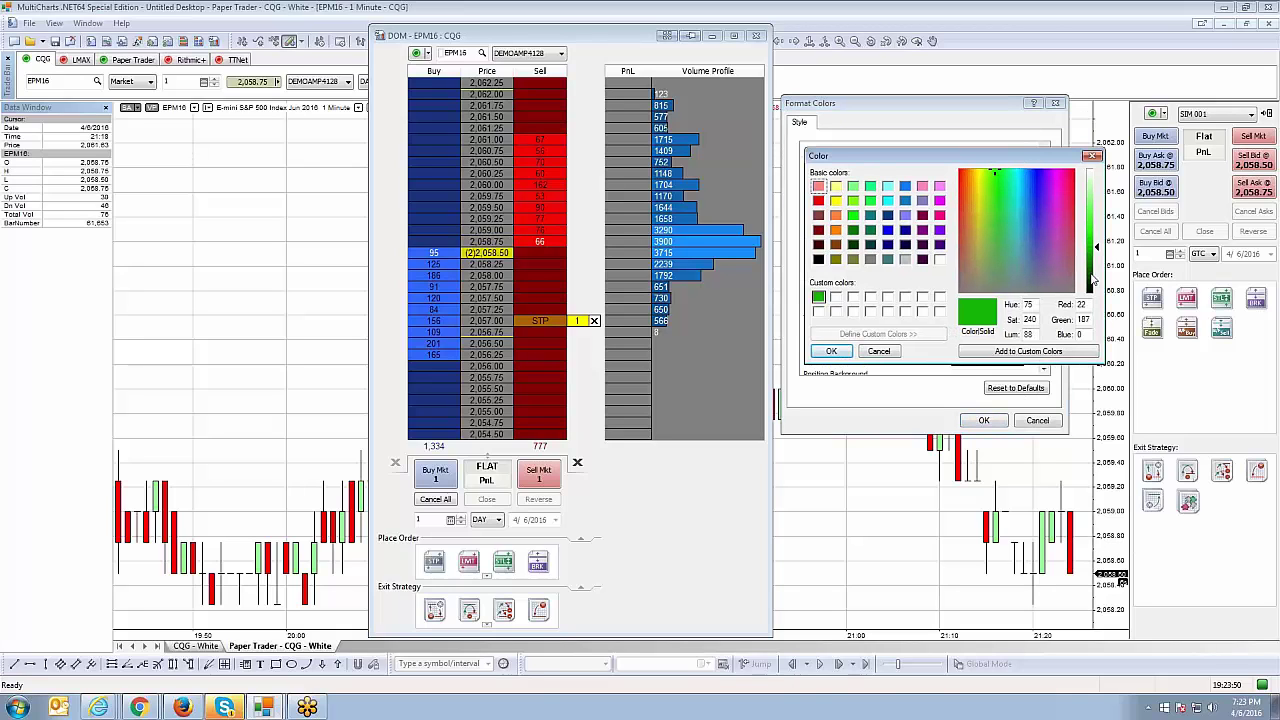
left_click_drag(1097, 252, 1096, 210)
left_click(1096, 231)
left_click(1046, 215)
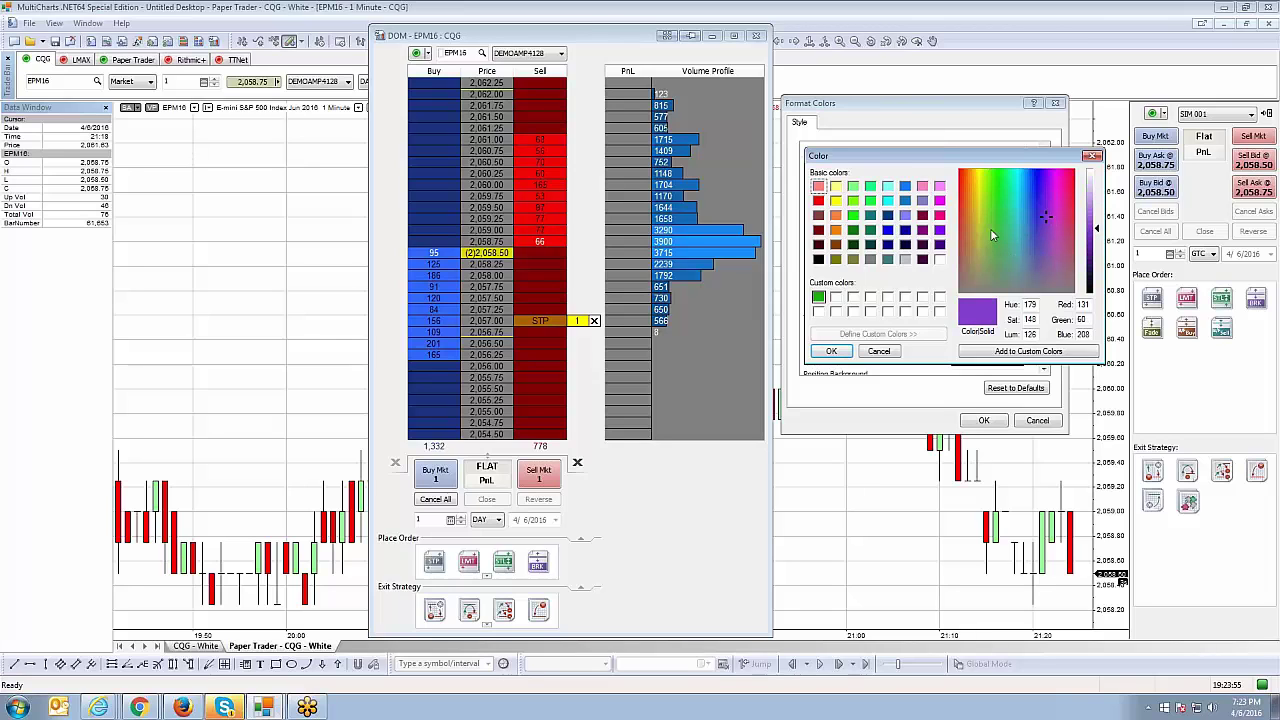
left_click(990, 228)
left_click(1021, 195)
left_click(896, 351)
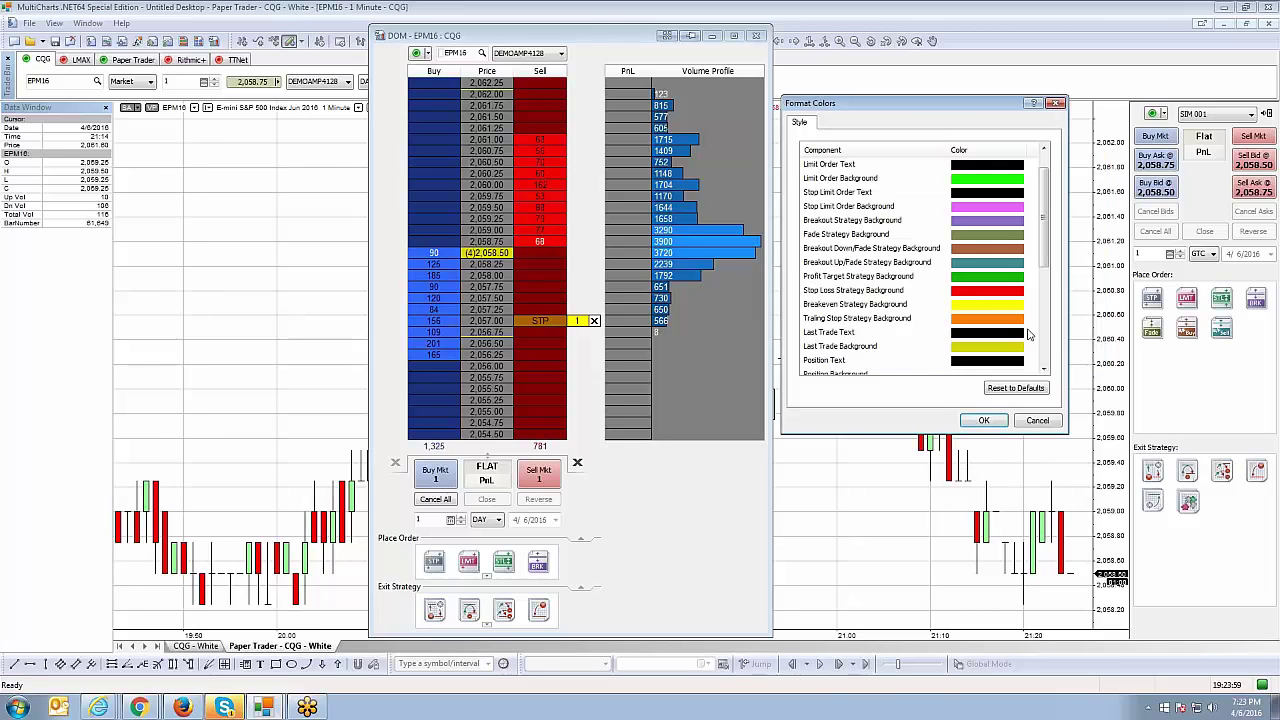
Step: Close the Profit Target colour choices unchanged and scroll the colour list back up
left_click(1017, 276)
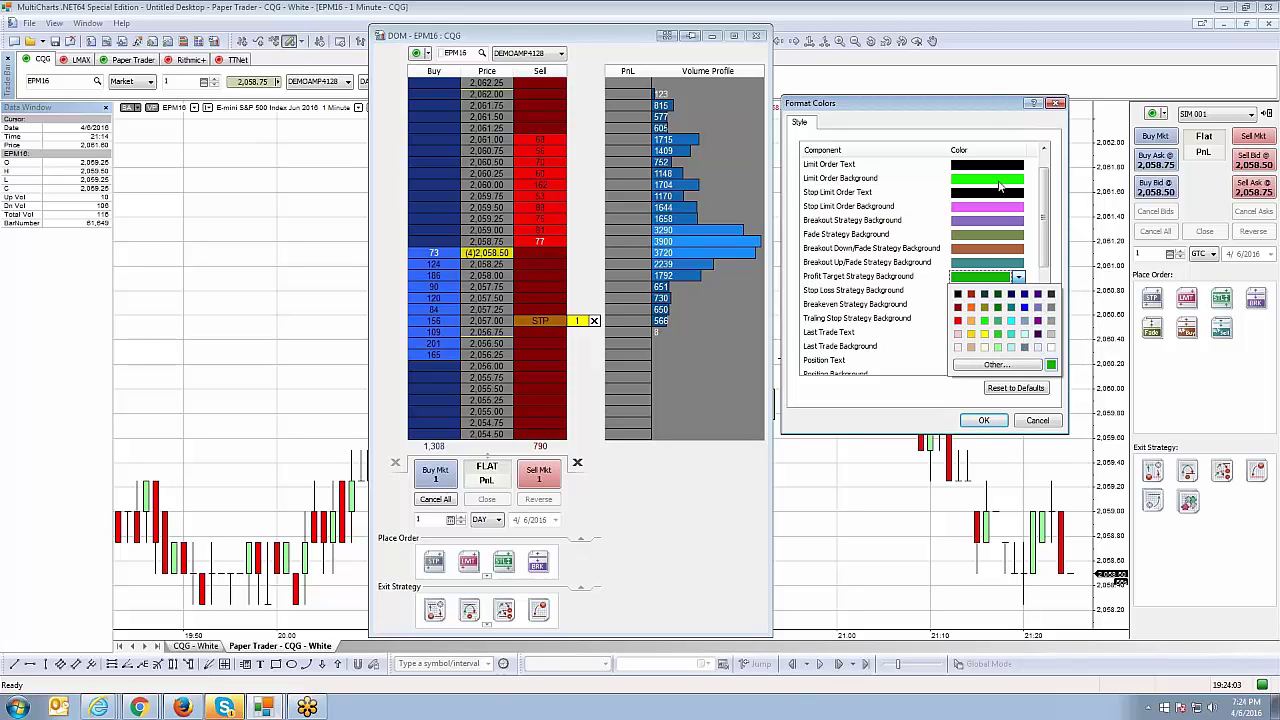
left_click(993, 128)
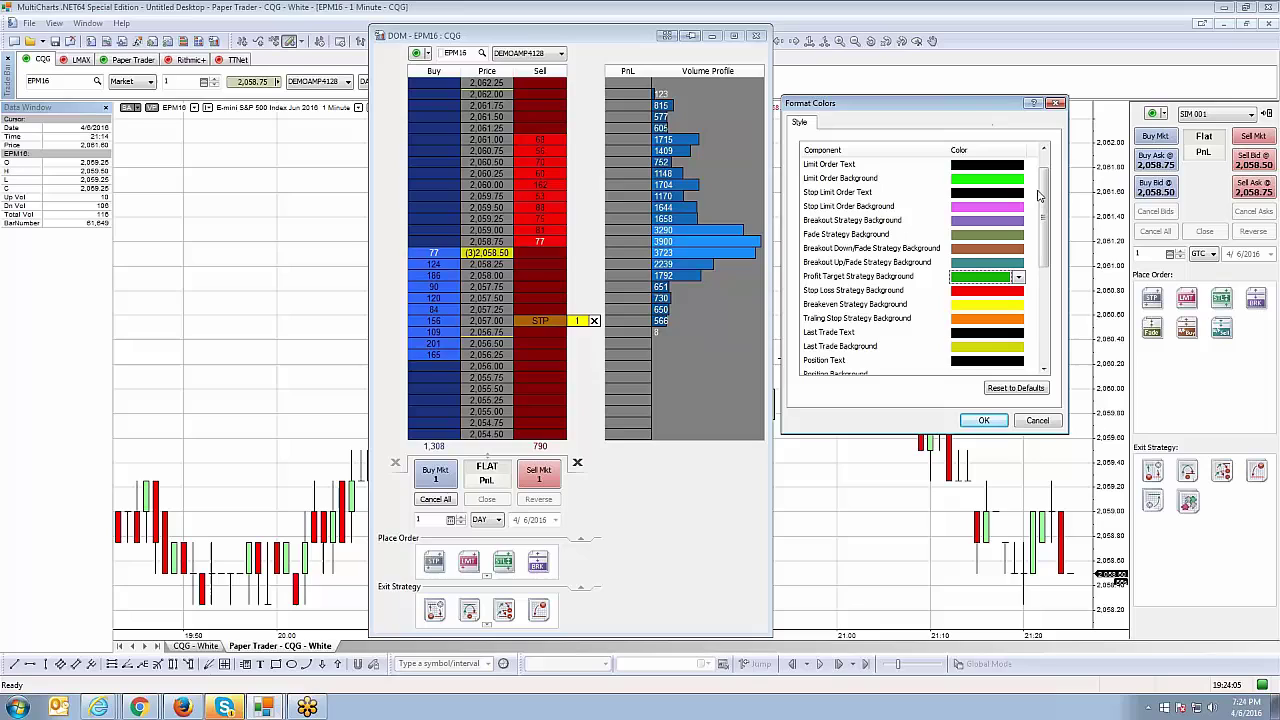
left_click_drag(1042, 197, 1058, 296)
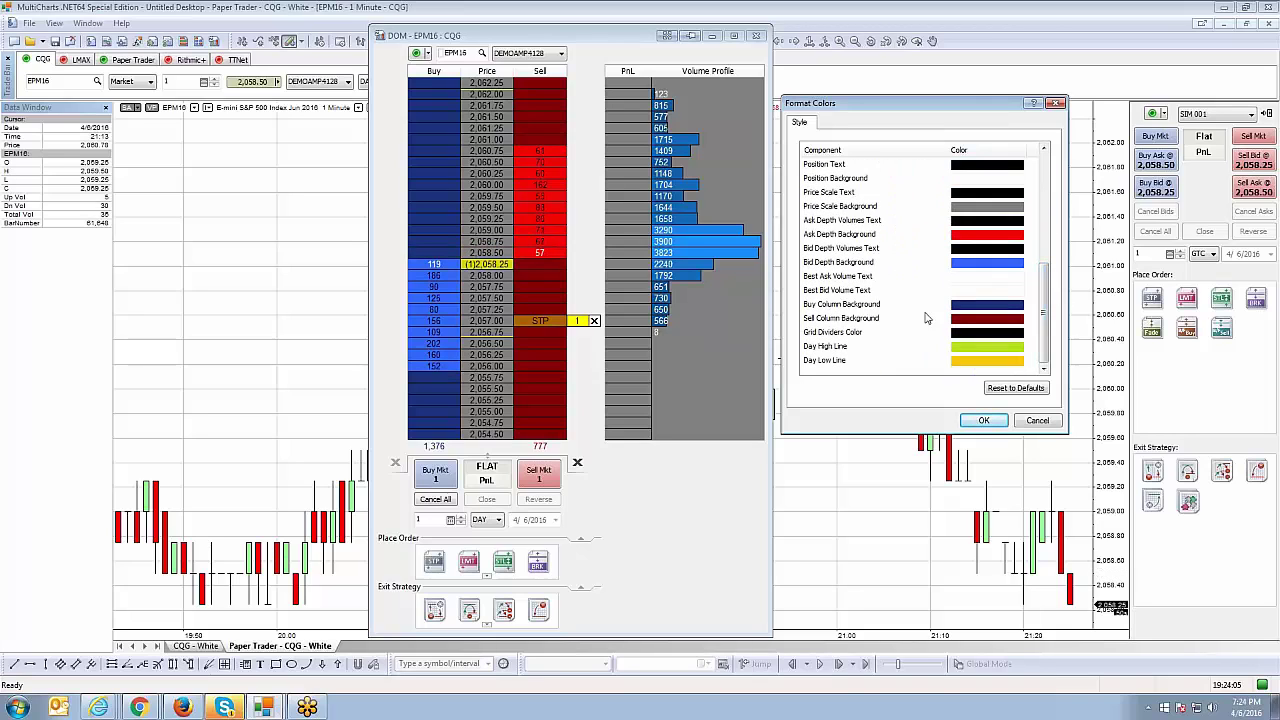
scroll(920, 271, "up", 1)
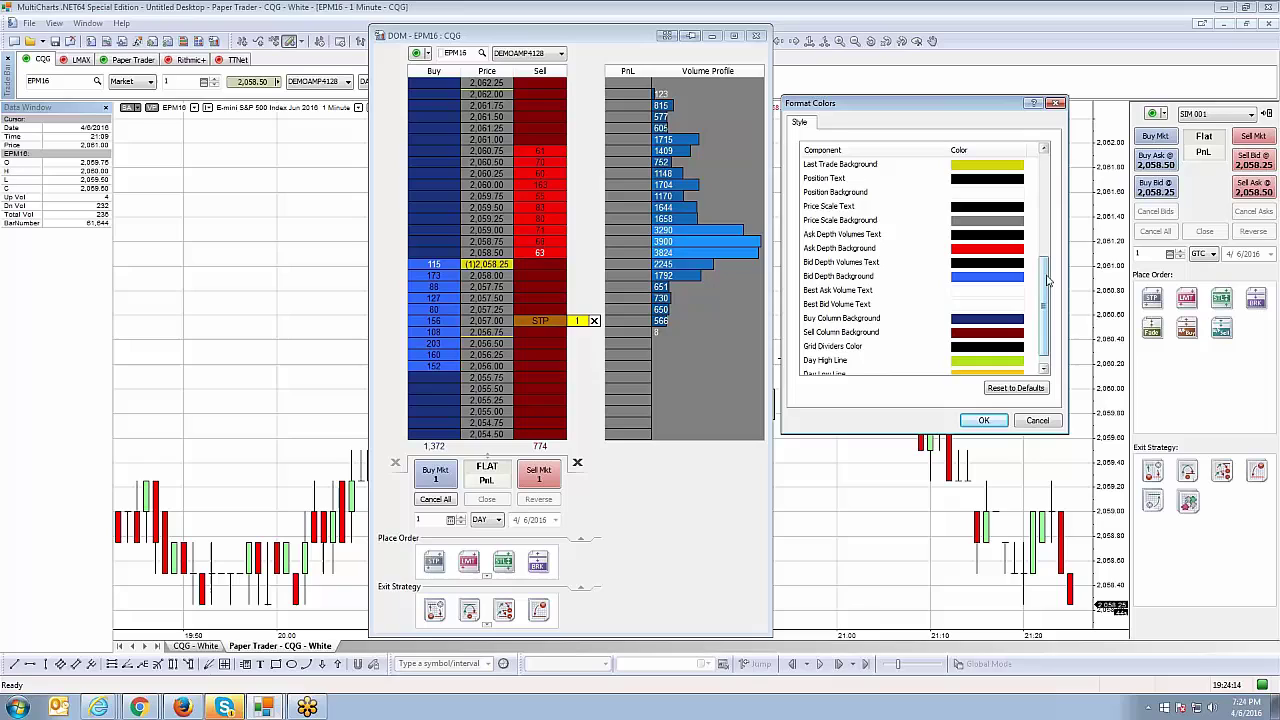
left_click_drag(1050, 281, 1052, 340)
Step: Close Format Colors and move the DOM window up and to the right
left_click(1037, 420)
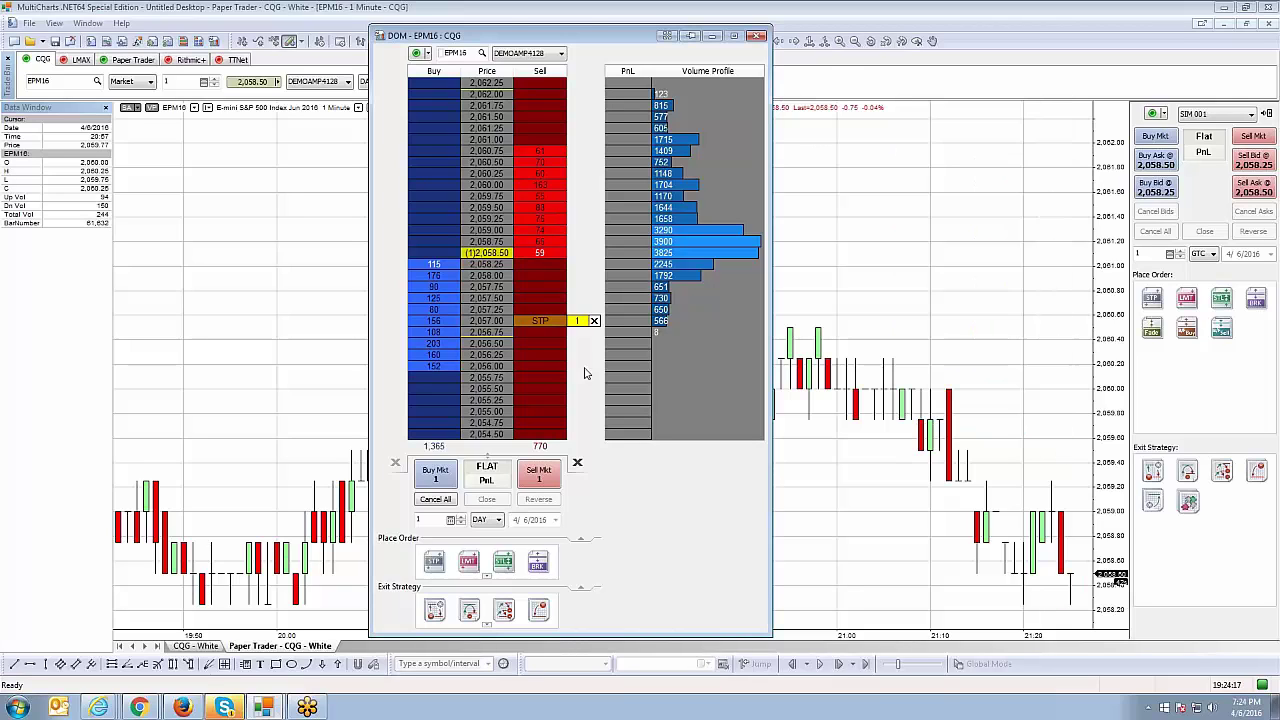
right_click(508, 258)
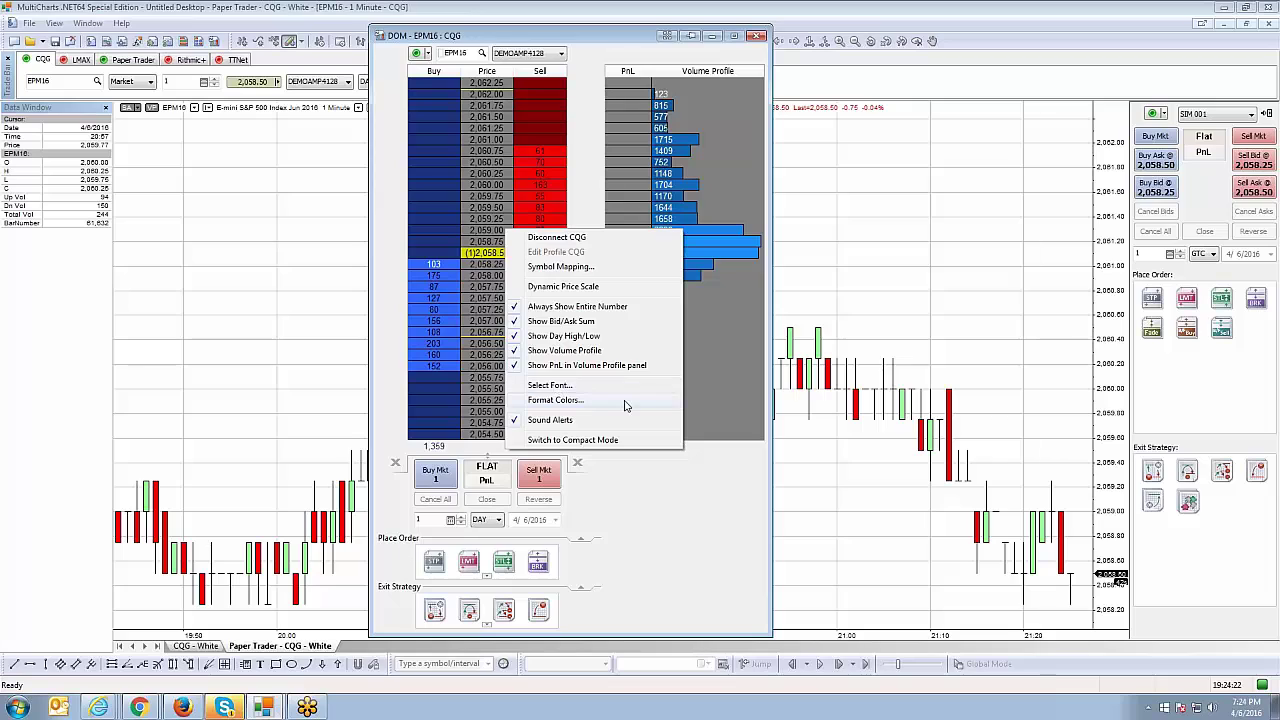
left_click(557, 421)
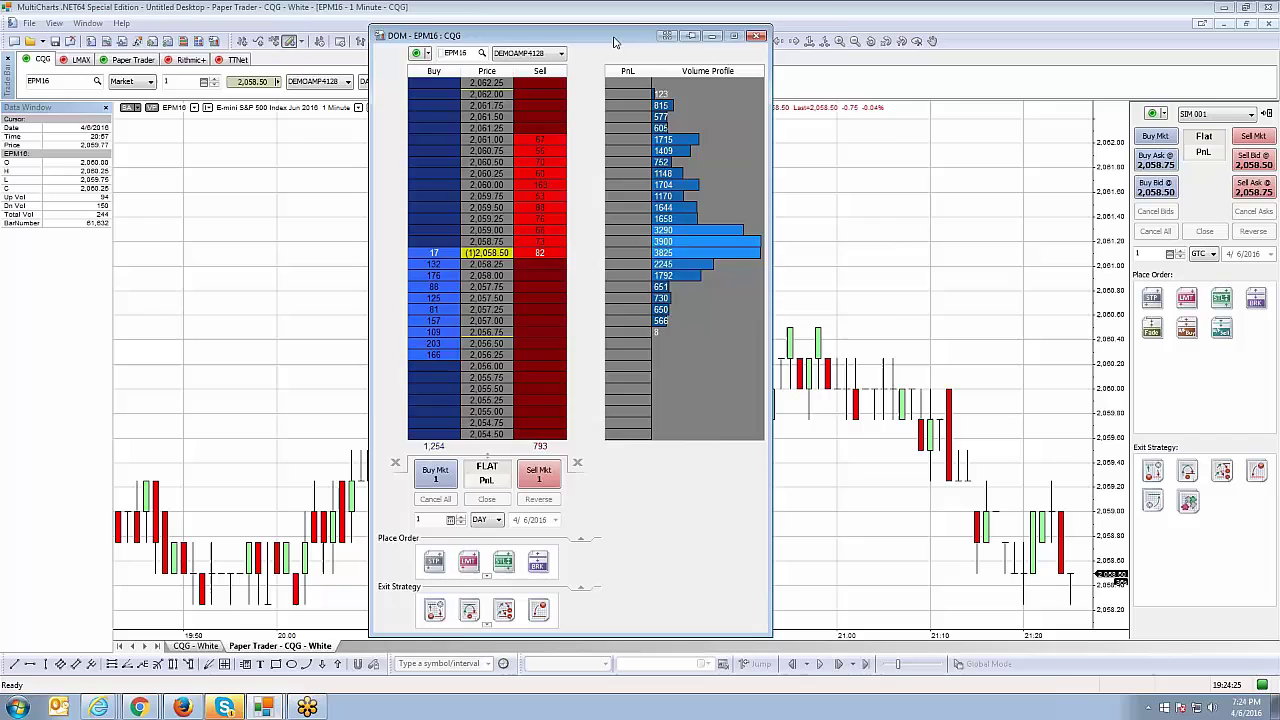
left_click_drag(560, 35, 625, 12)
right_click(560, 310)
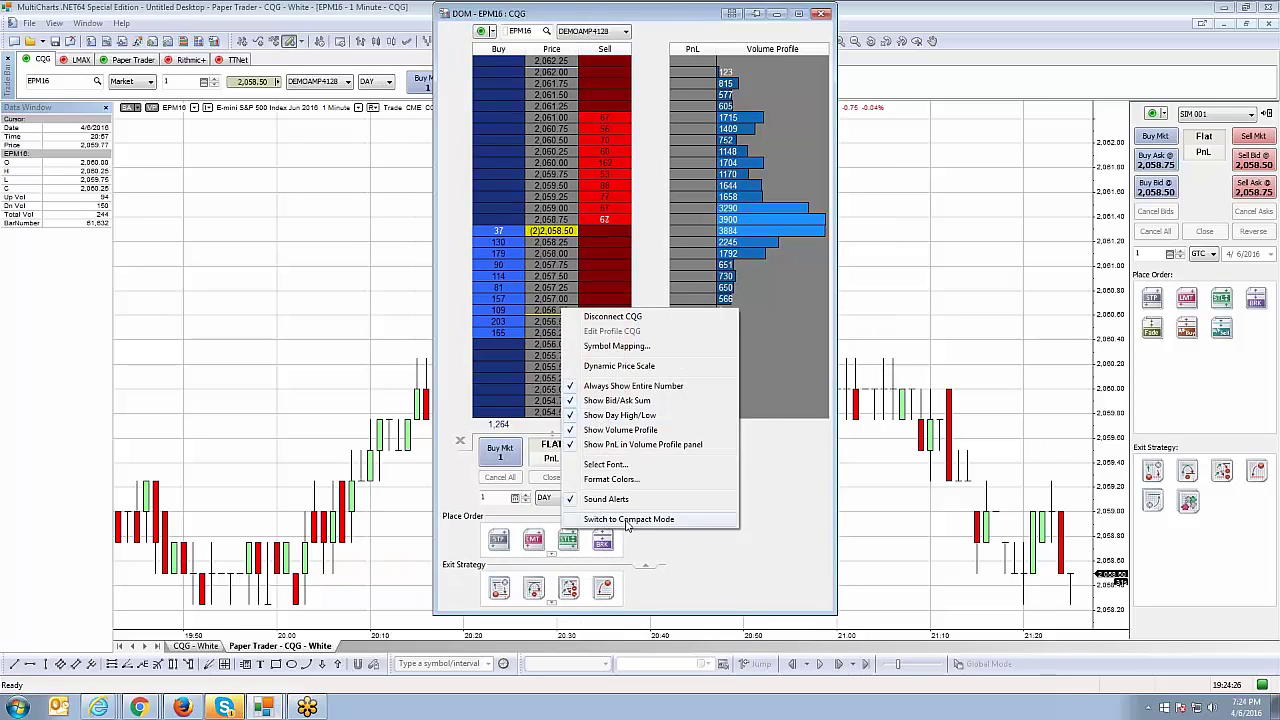
left_click(701, 20)
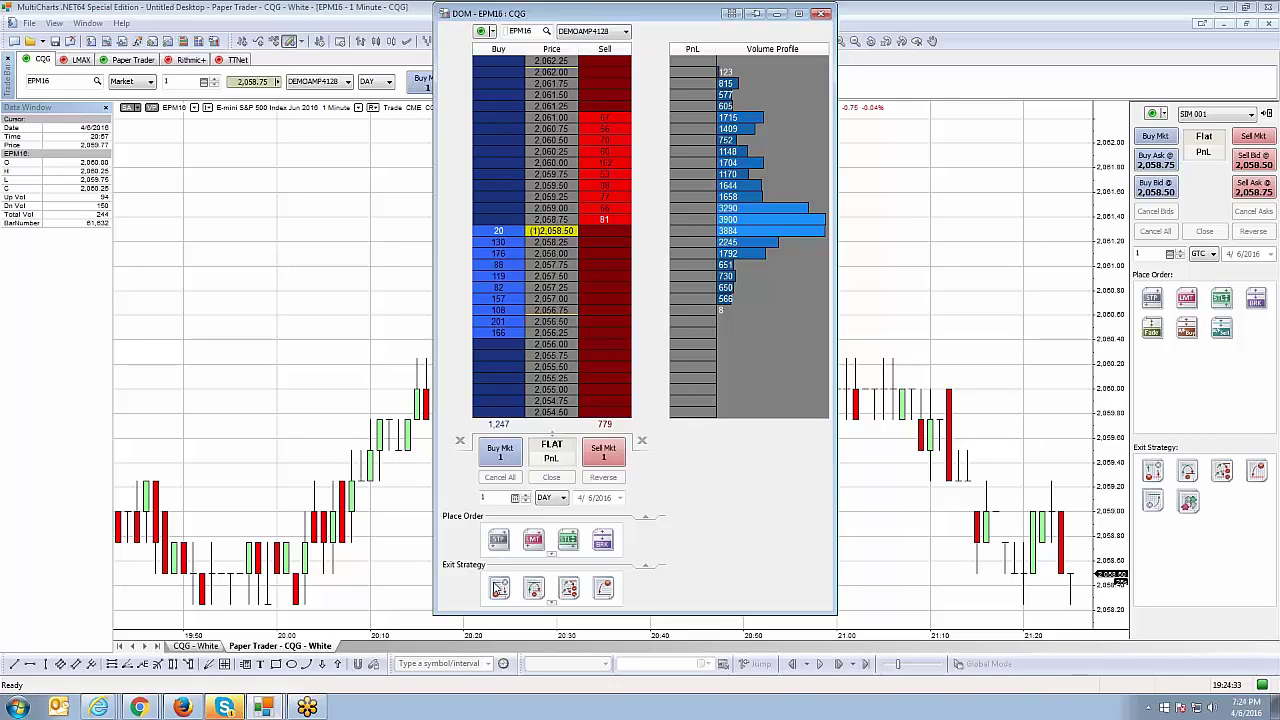
Step: Switch the DOM to compact mode and back to full mode, shifting the window right
right_click(515, 497)
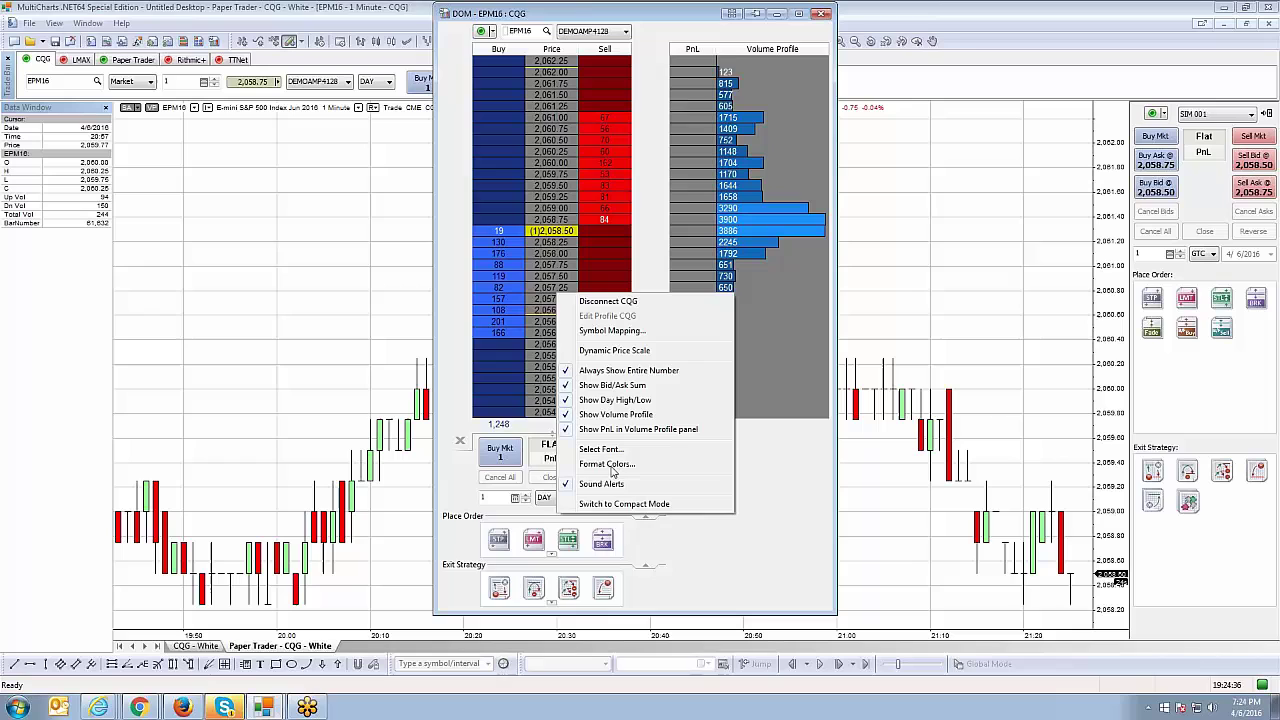
left_click(614, 505)
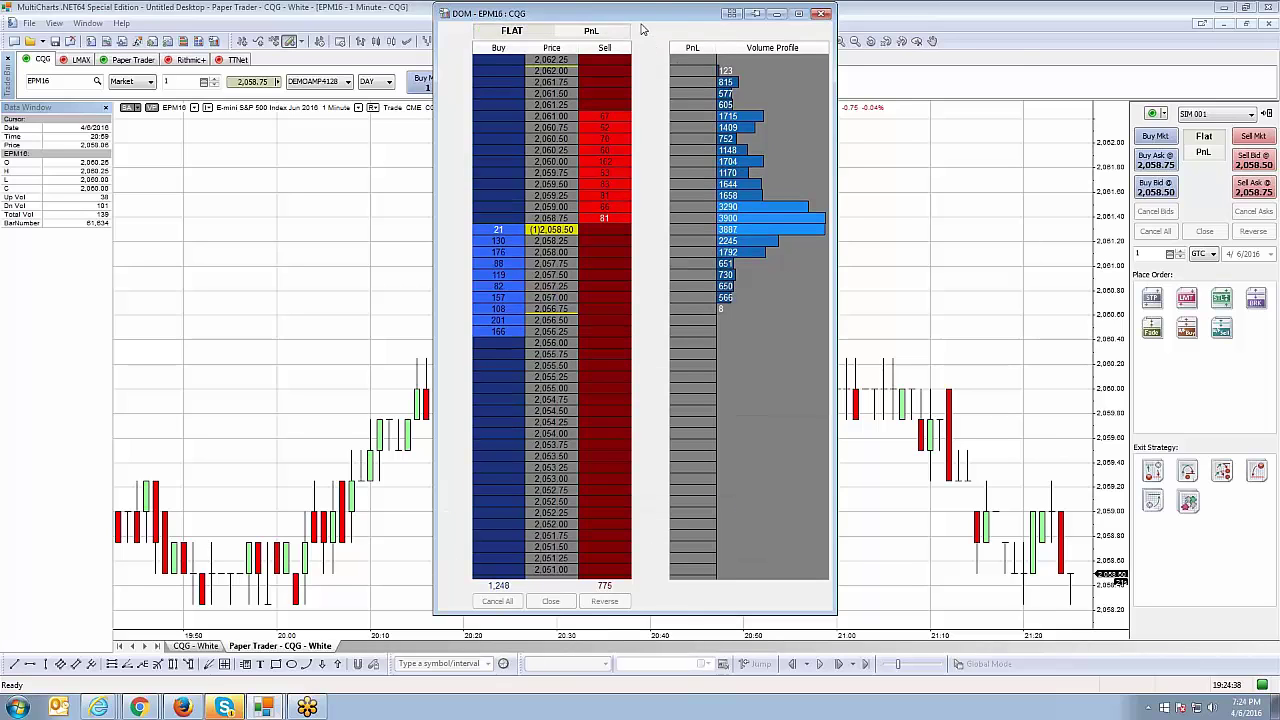
left_click_drag(642, 14, 772, 17)
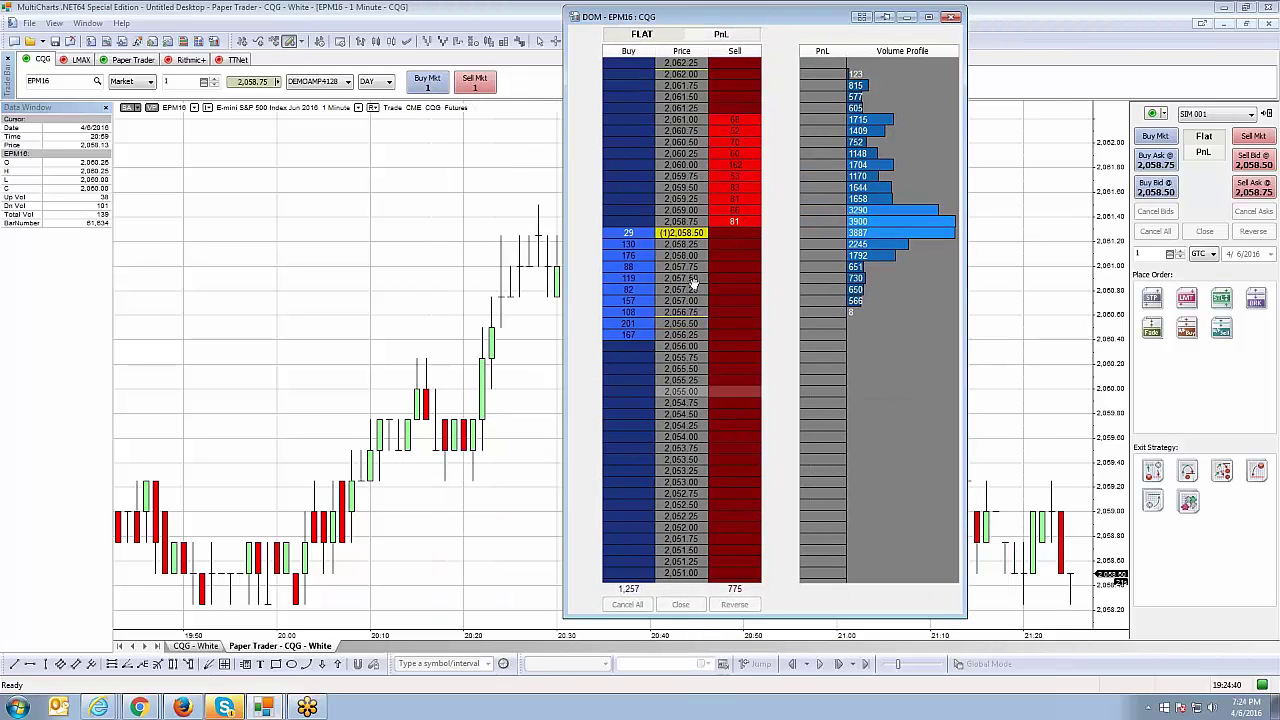
scroll(693, 285, "up", 3)
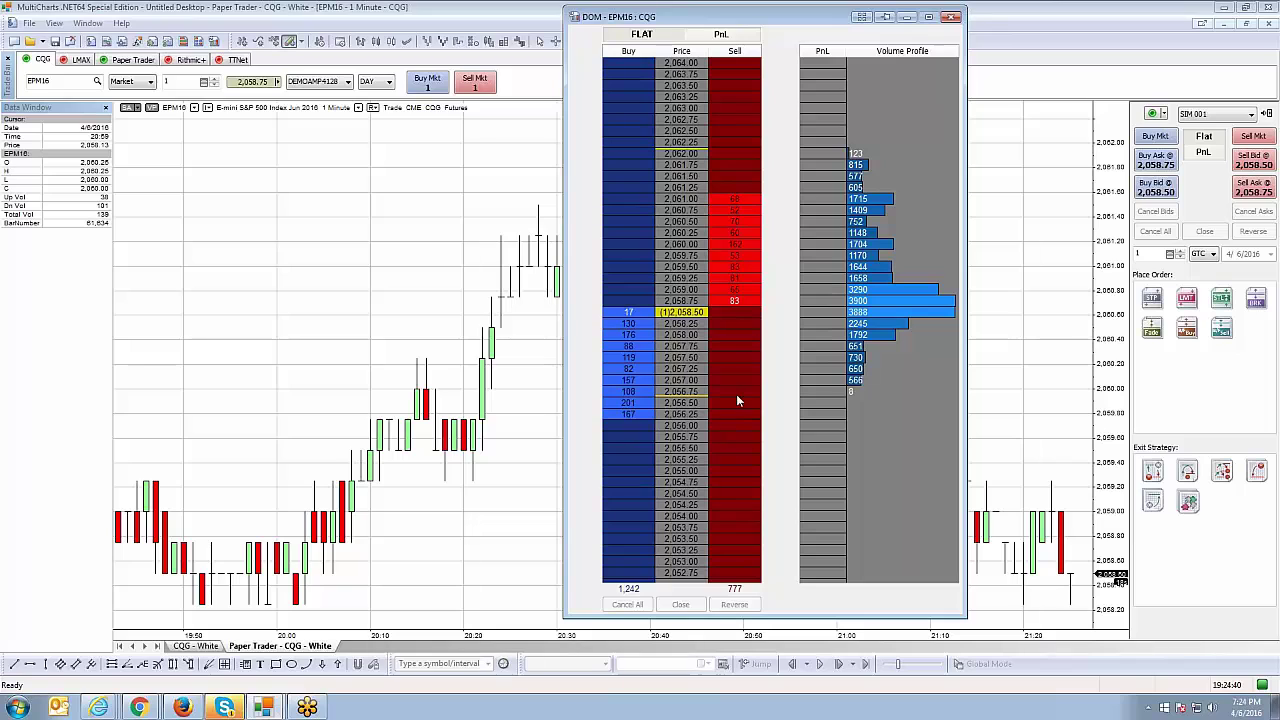
right_click(687, 271)
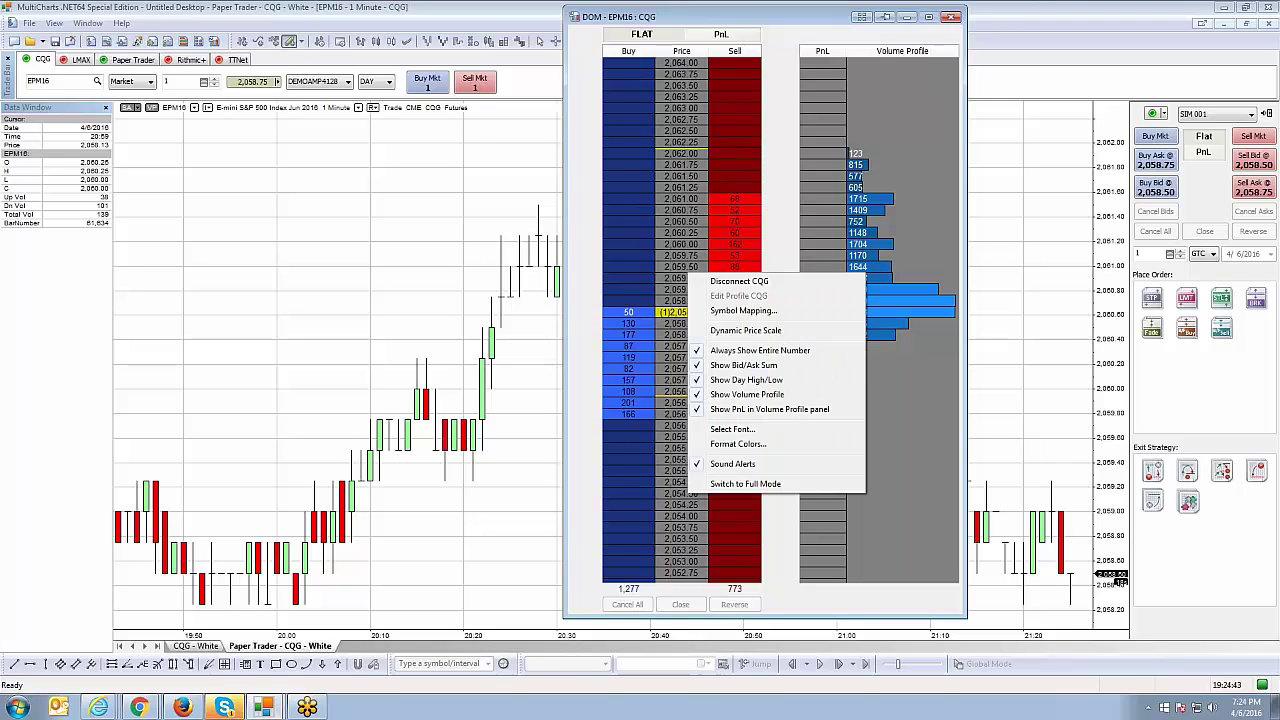
left_click(740, 484)
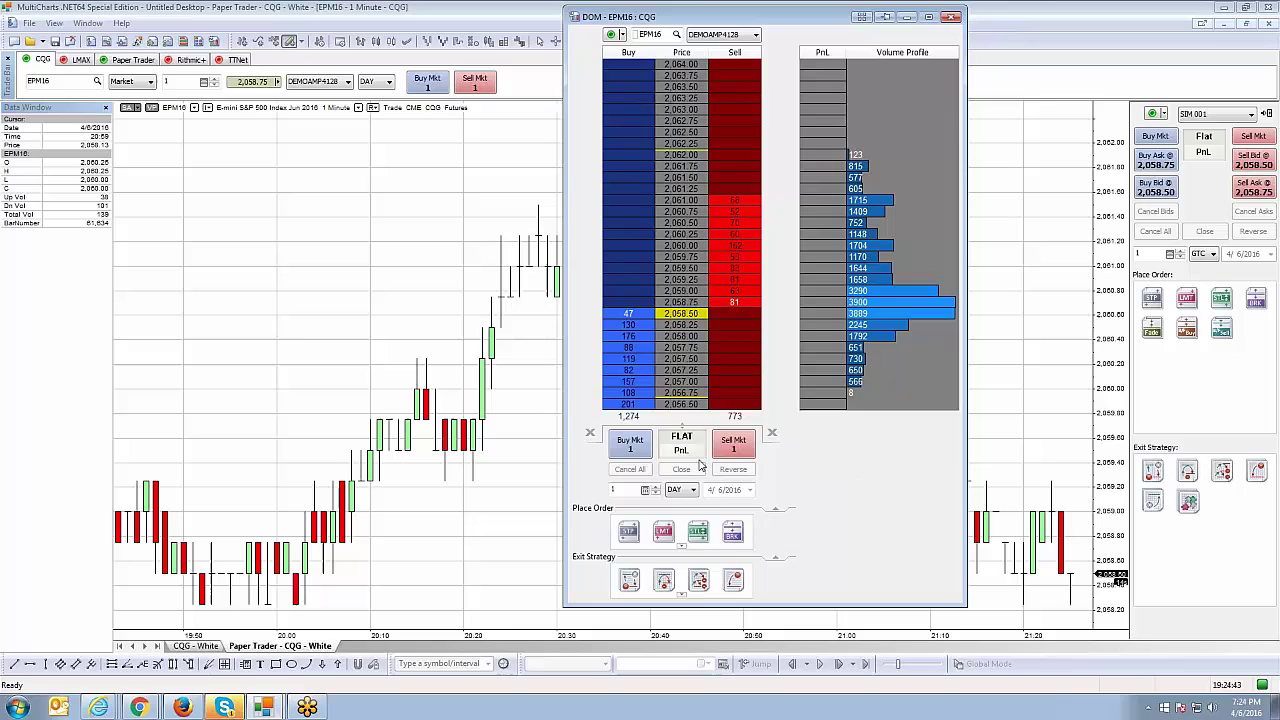
Step: Toggle compact mode once more, return to full mode, and review the DOM options menu
right_click(673, 265)
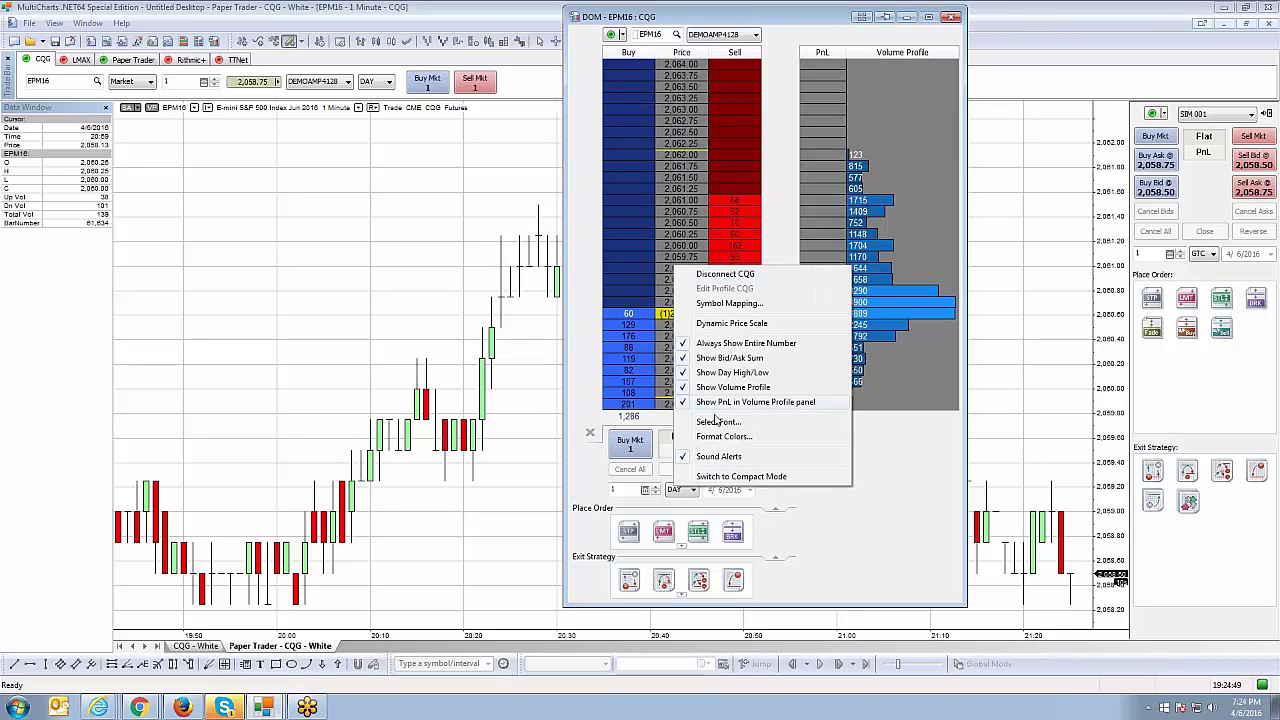
left_click(737, 477)
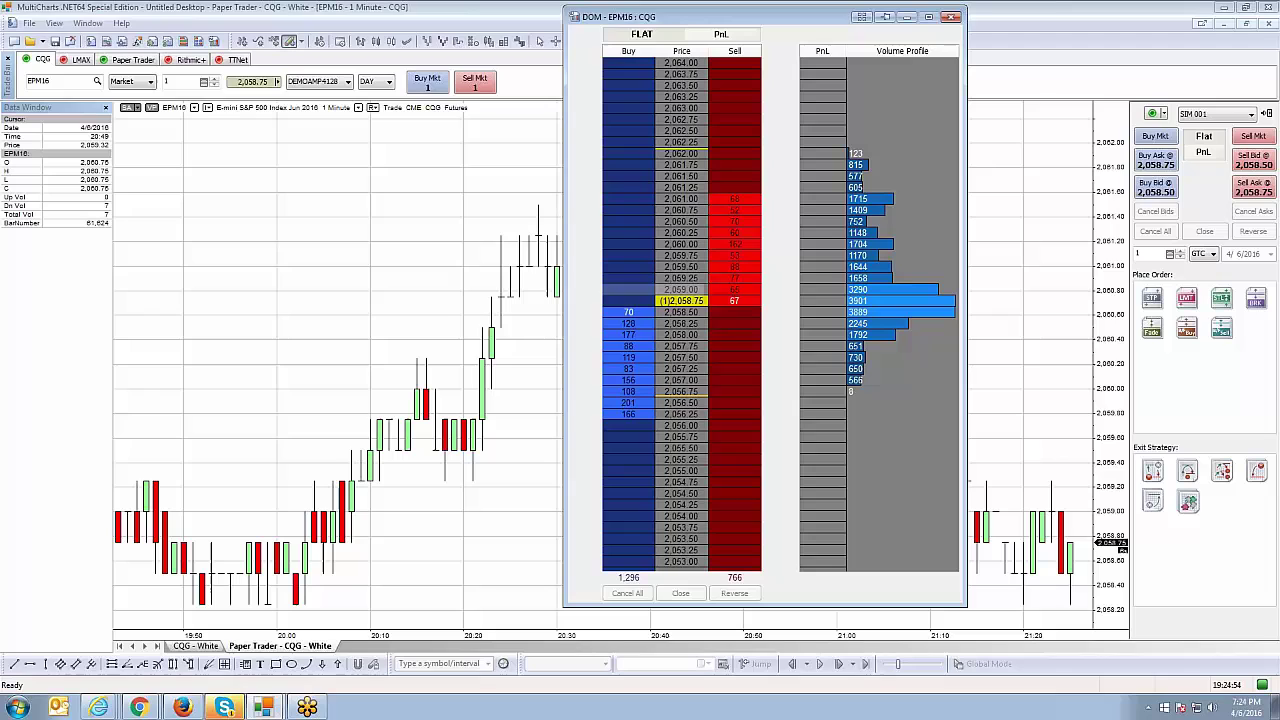
right_click(676, 268)
left_click(703, 478)
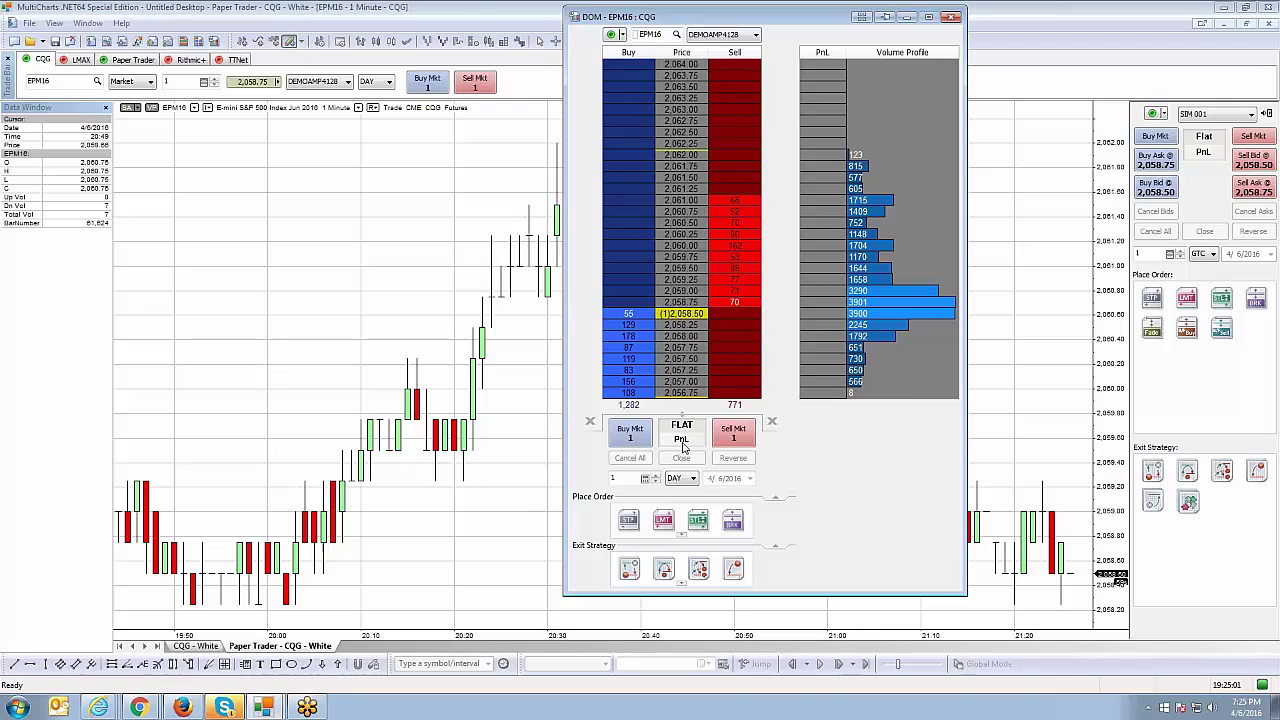
right_click(673, 243)
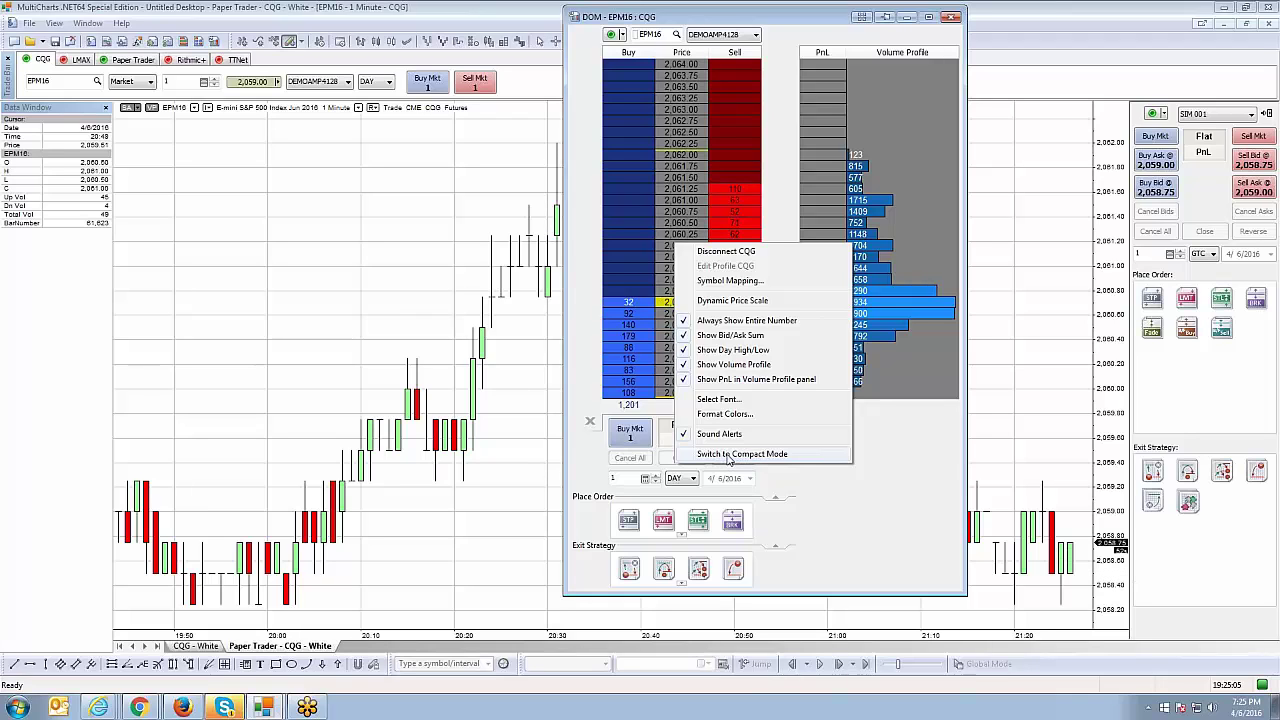
right_click(697, 200)
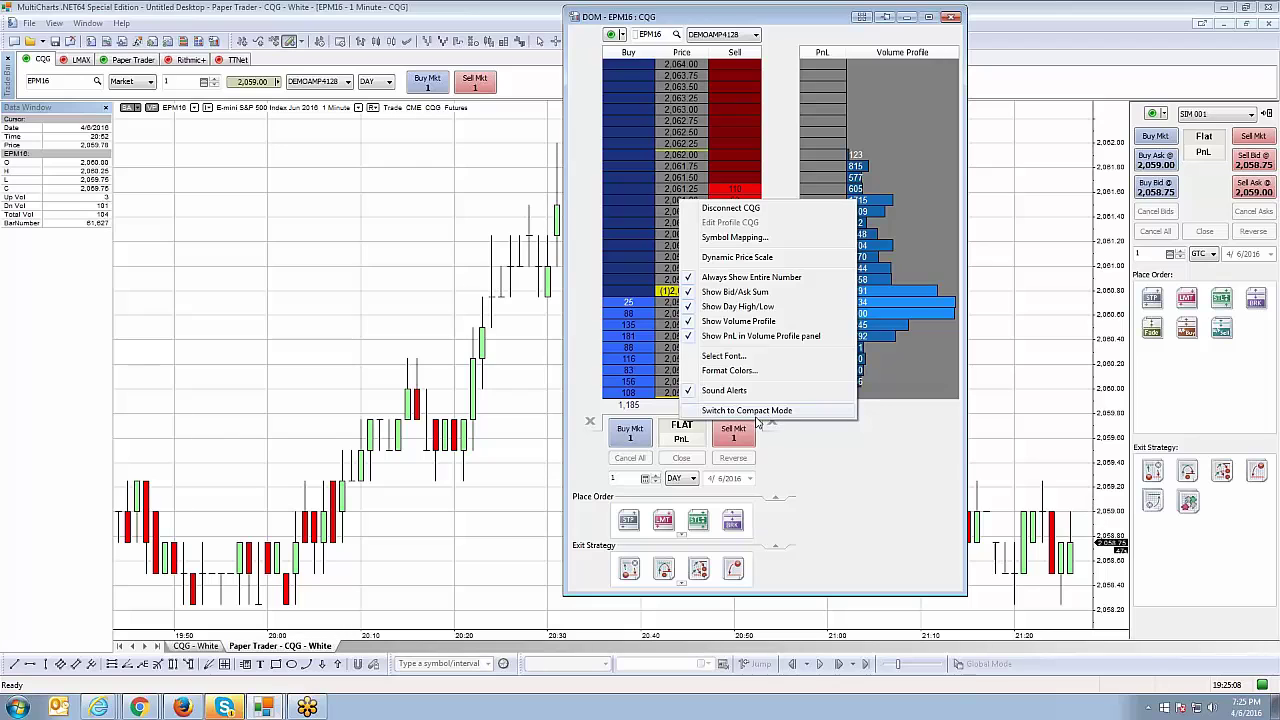
Step: Move the DOM left over the chart, let the chart cover it, then restore it from the taskbar
left_click(803, 27)
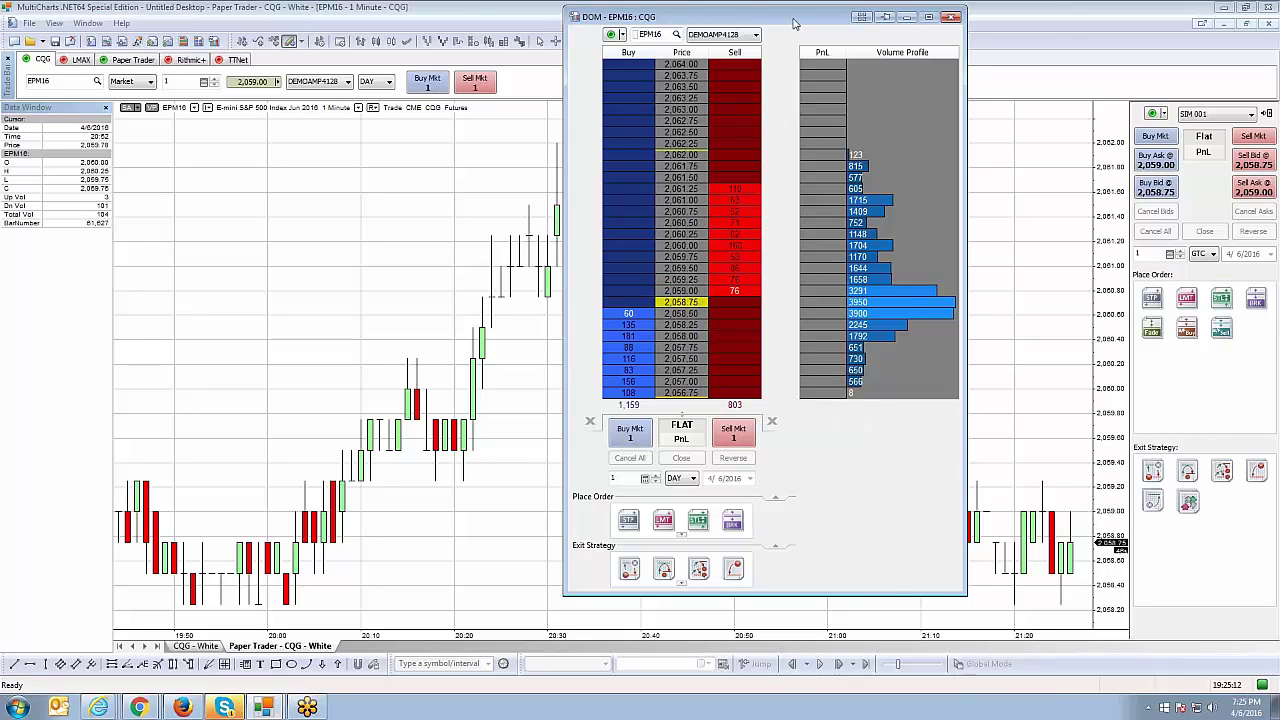
left_click_drag(800, 27, 682, 43)
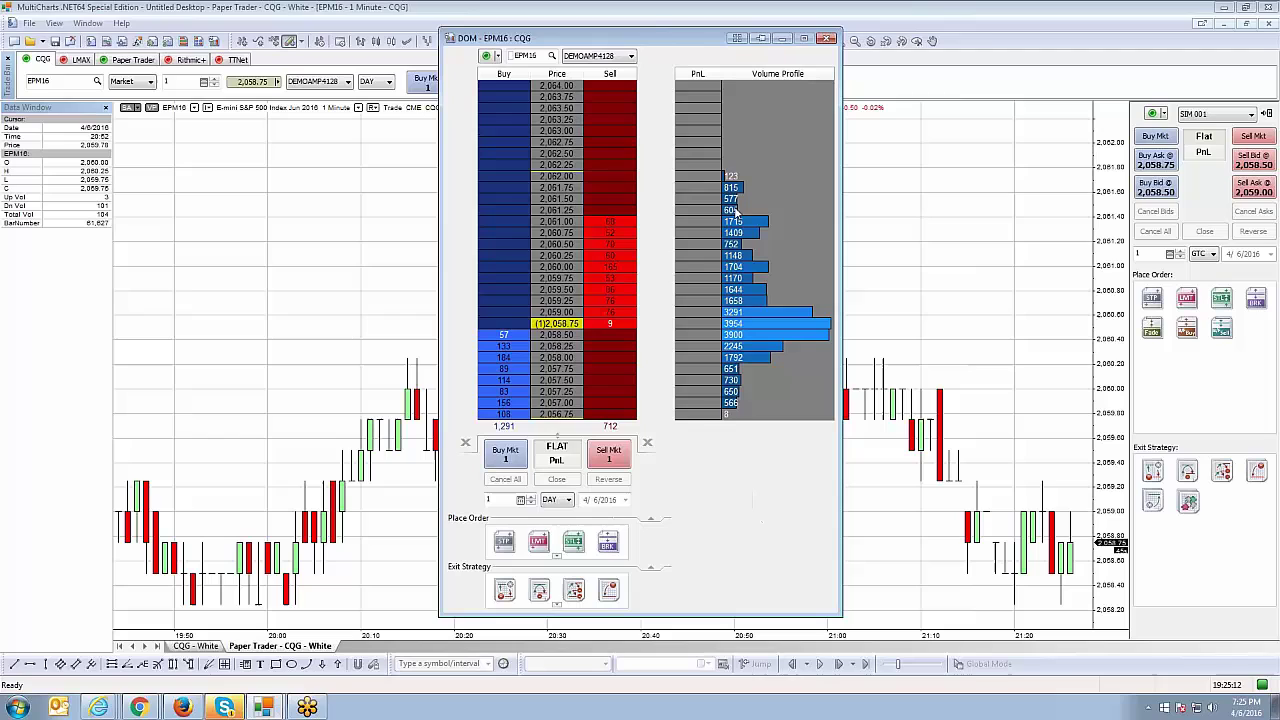
left_click(925, 285)
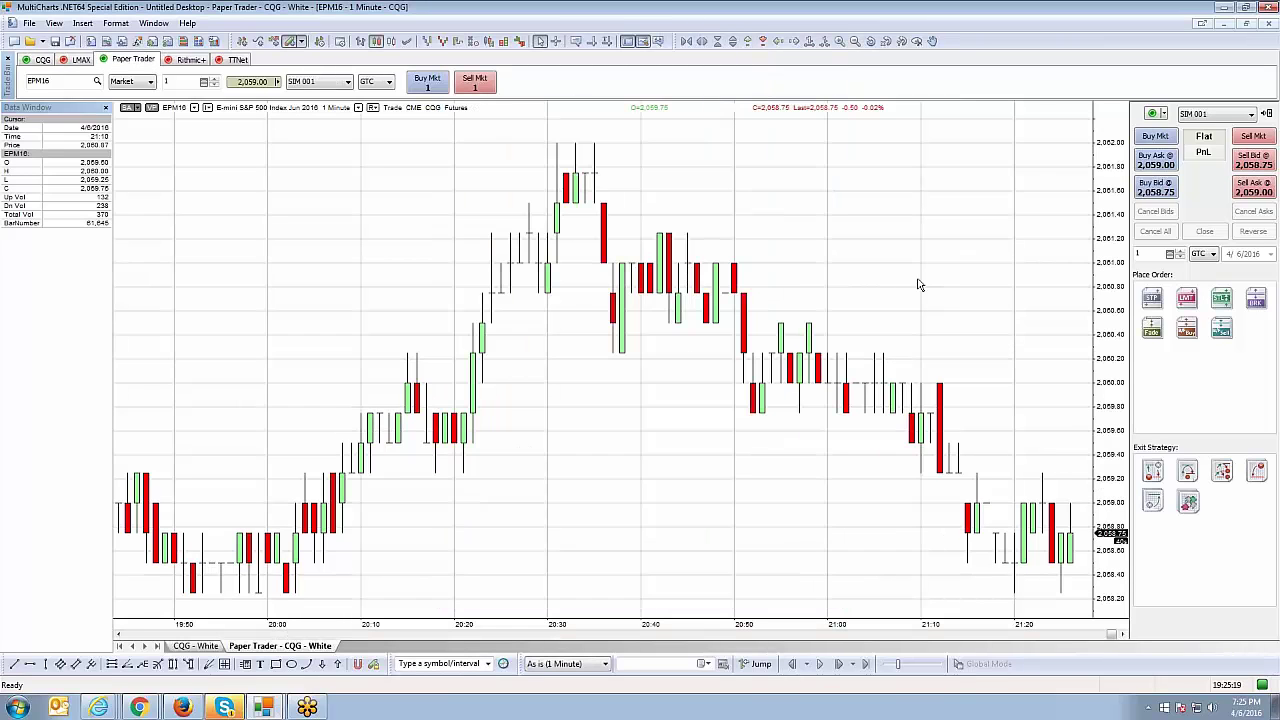
mouse_move(263, 707)
left_click(104, 675)
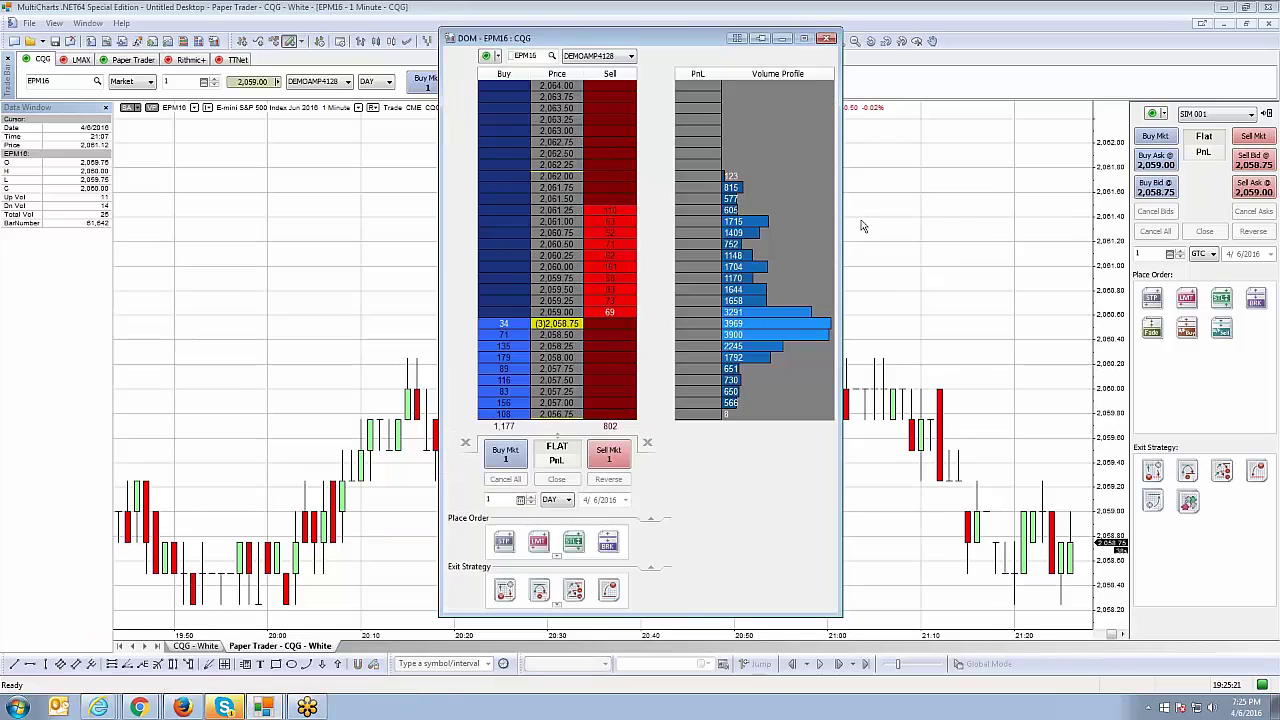
Step: Reposition the DOM again, bring it back from the MultiCharts window list after it hides, and set it over the chart
left_click_drag(689, 44, 592, 58)
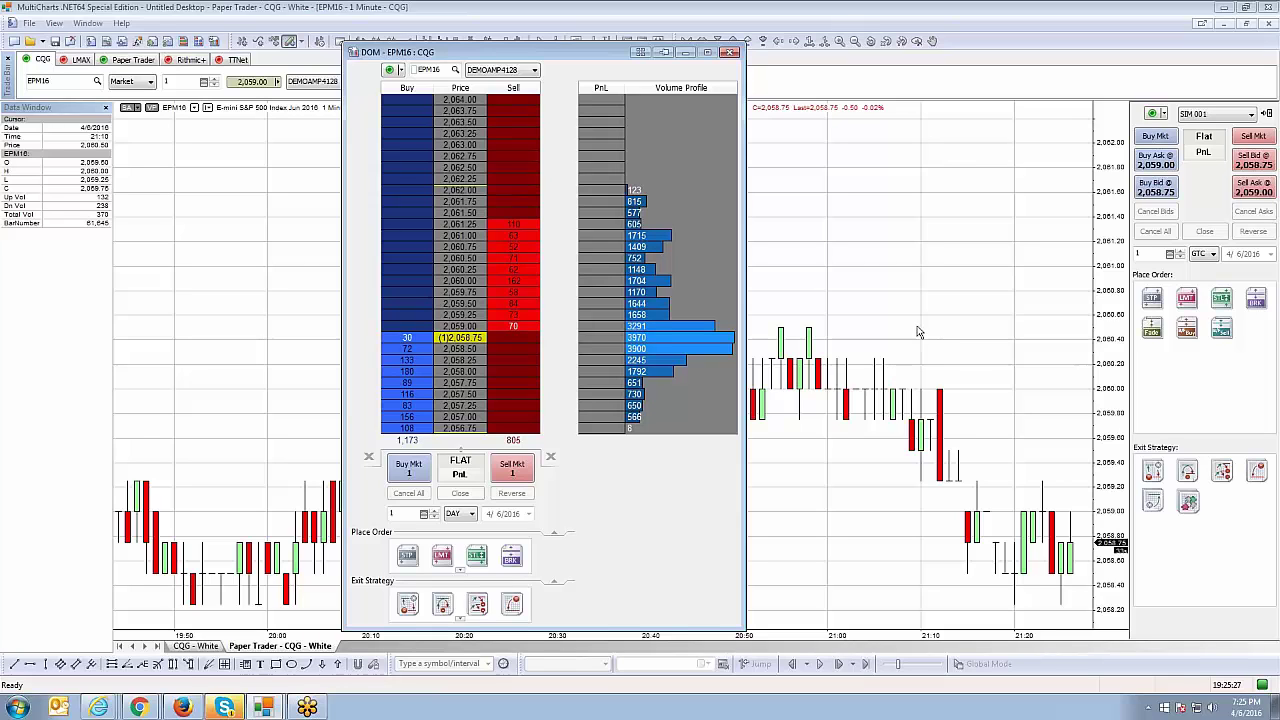
left_click_drag(612, 54, 709, 33)
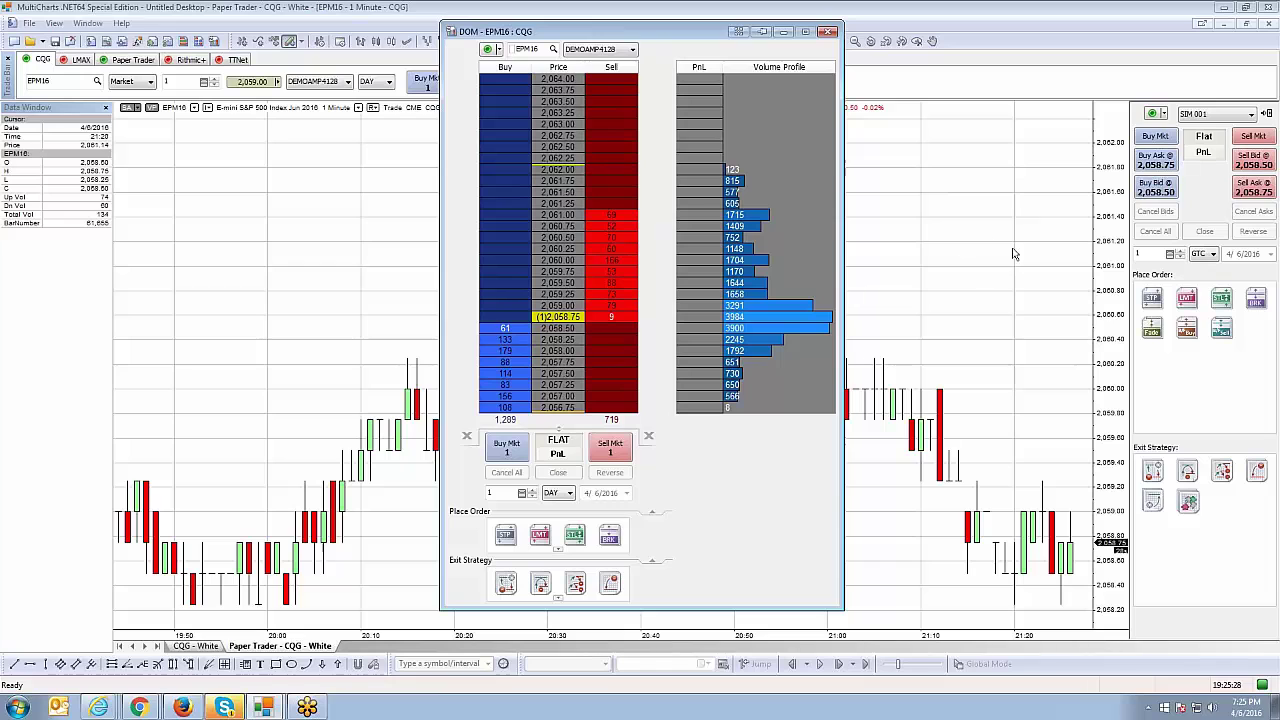
left_click(1040, 362)
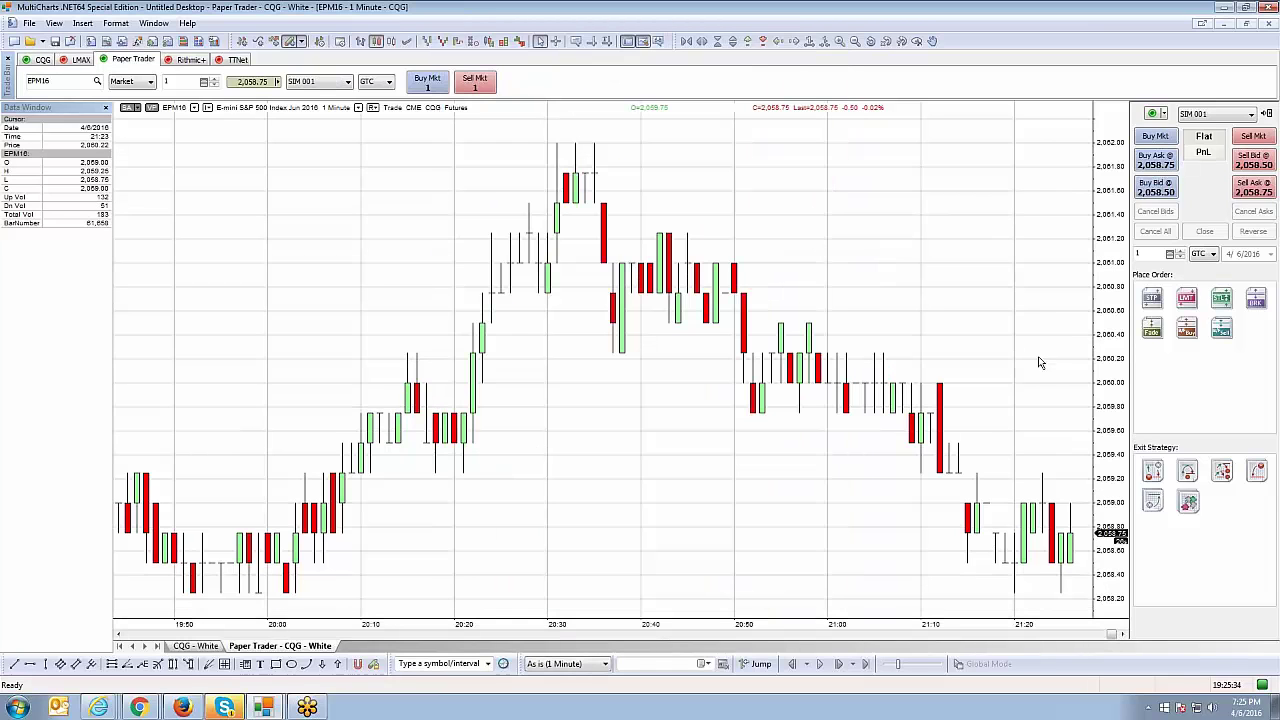
left_click(264, 707)
left_click(160, 674)
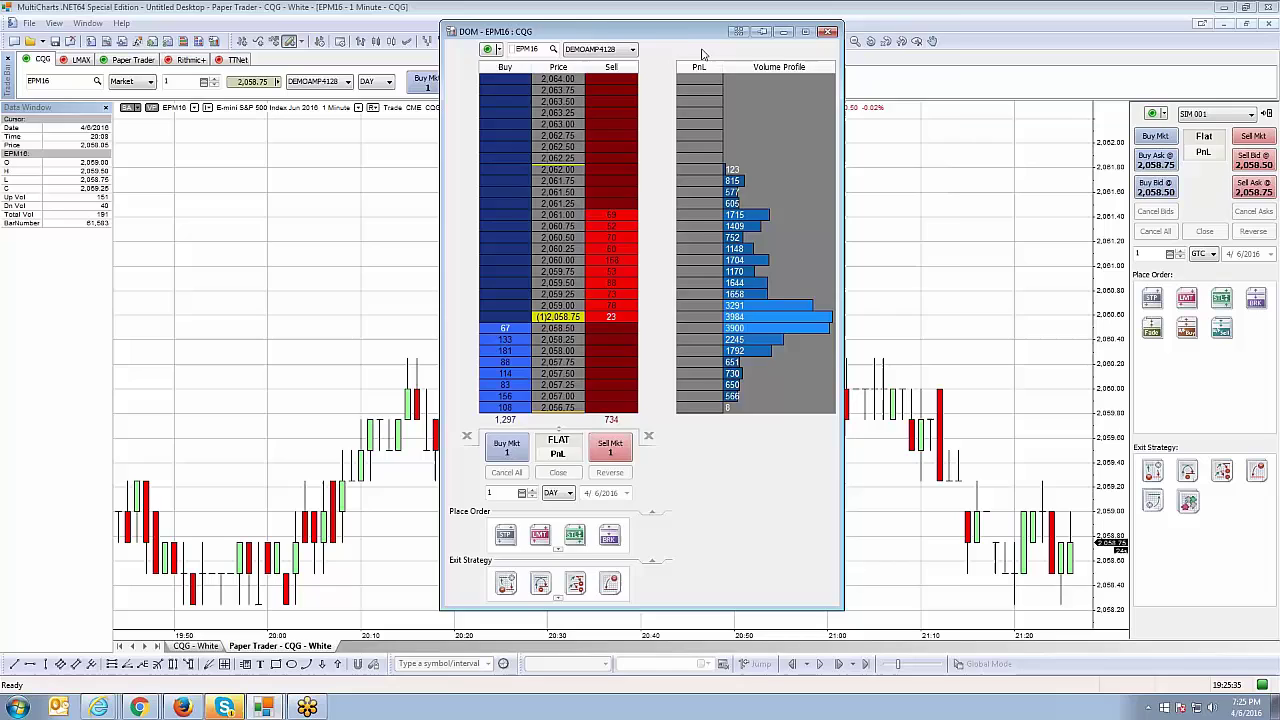
left_click_drag(702, 50, 818, 45)
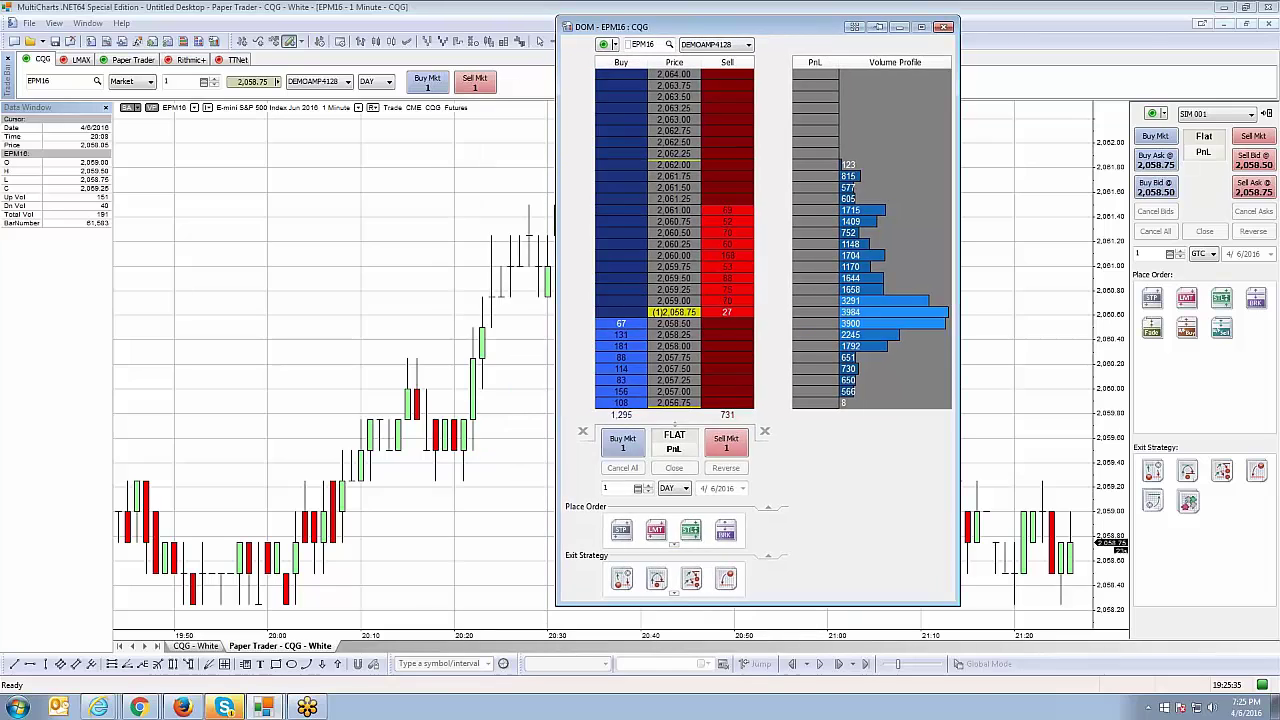
Step: Pin the DOM with Stick Window and confirm it stays on top while the chart and Format Window are active
left_click(879, 28)
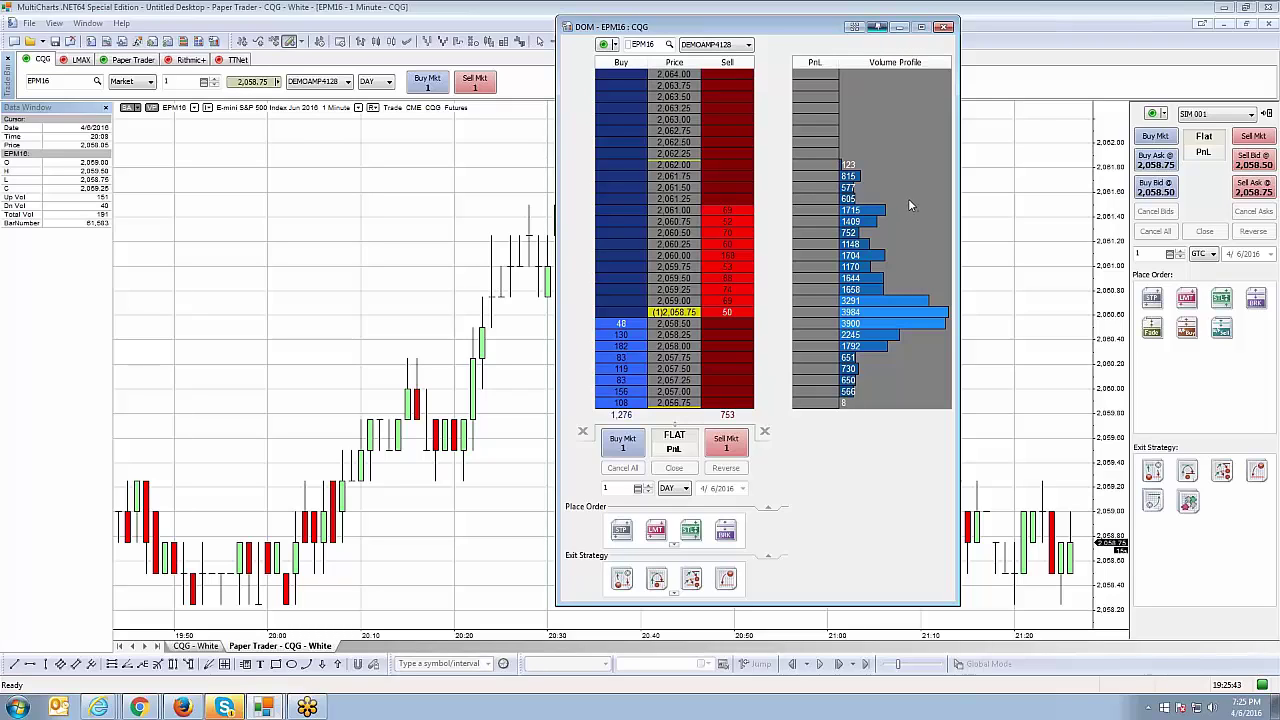
left_click(405, 275)
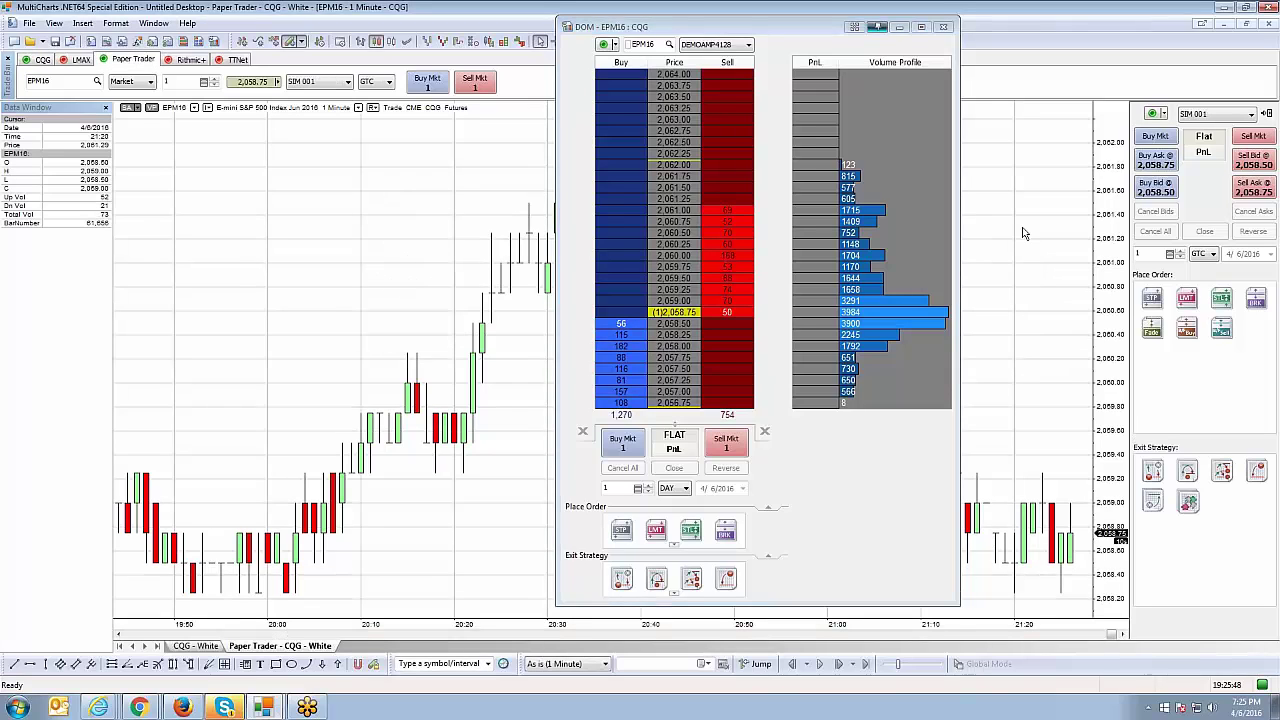
double_click(307, 232)
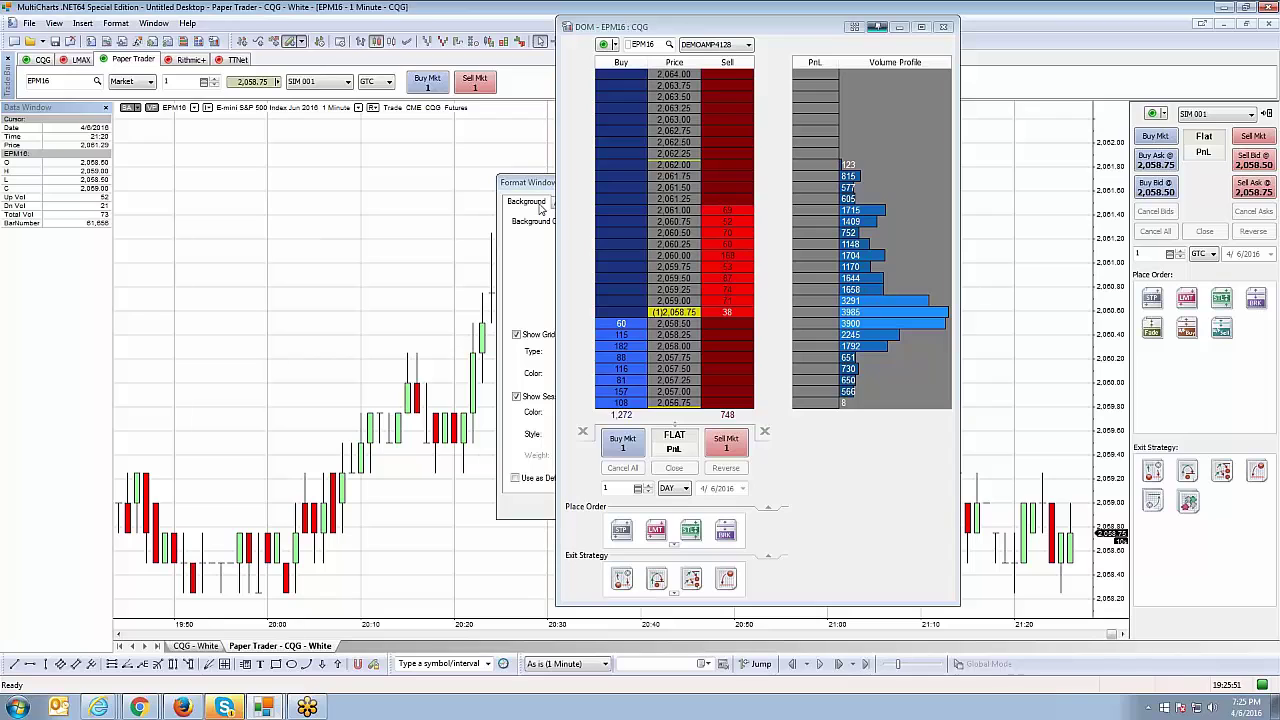
left_click_drag(536, 186, 217, 206)
left_click(425, 530)
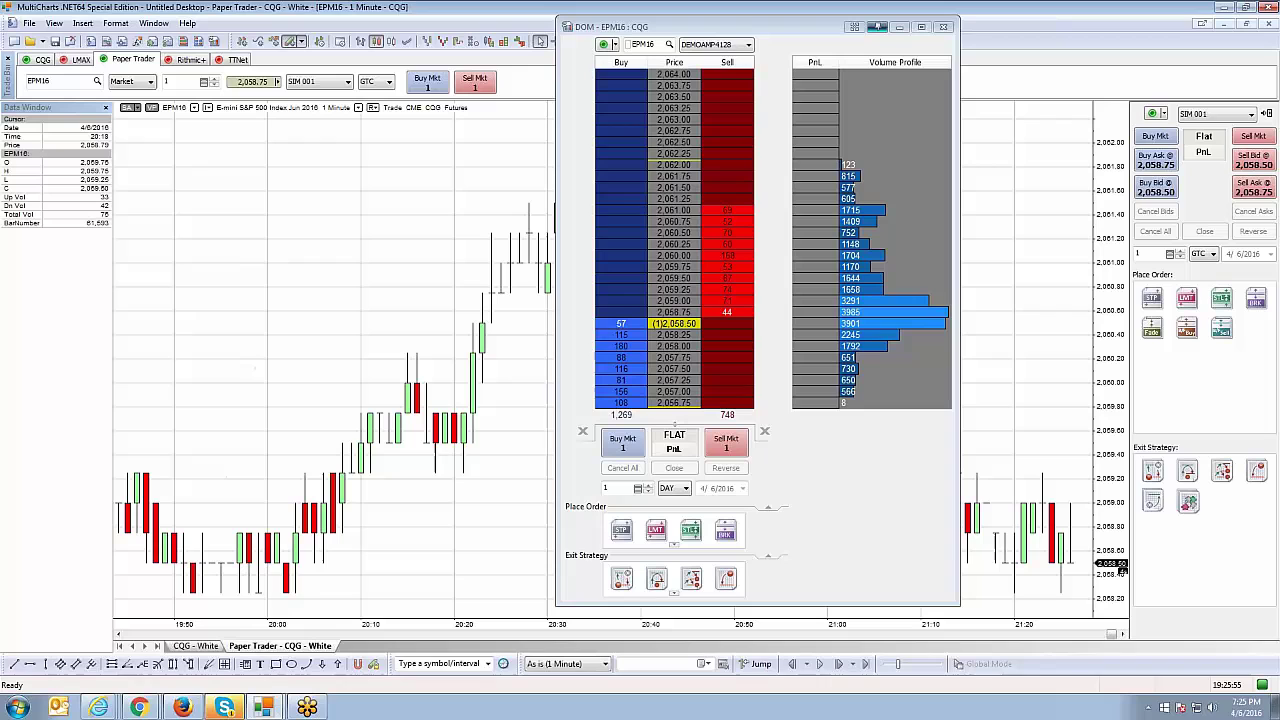
left_click_drag(808, 30, 868, 30)
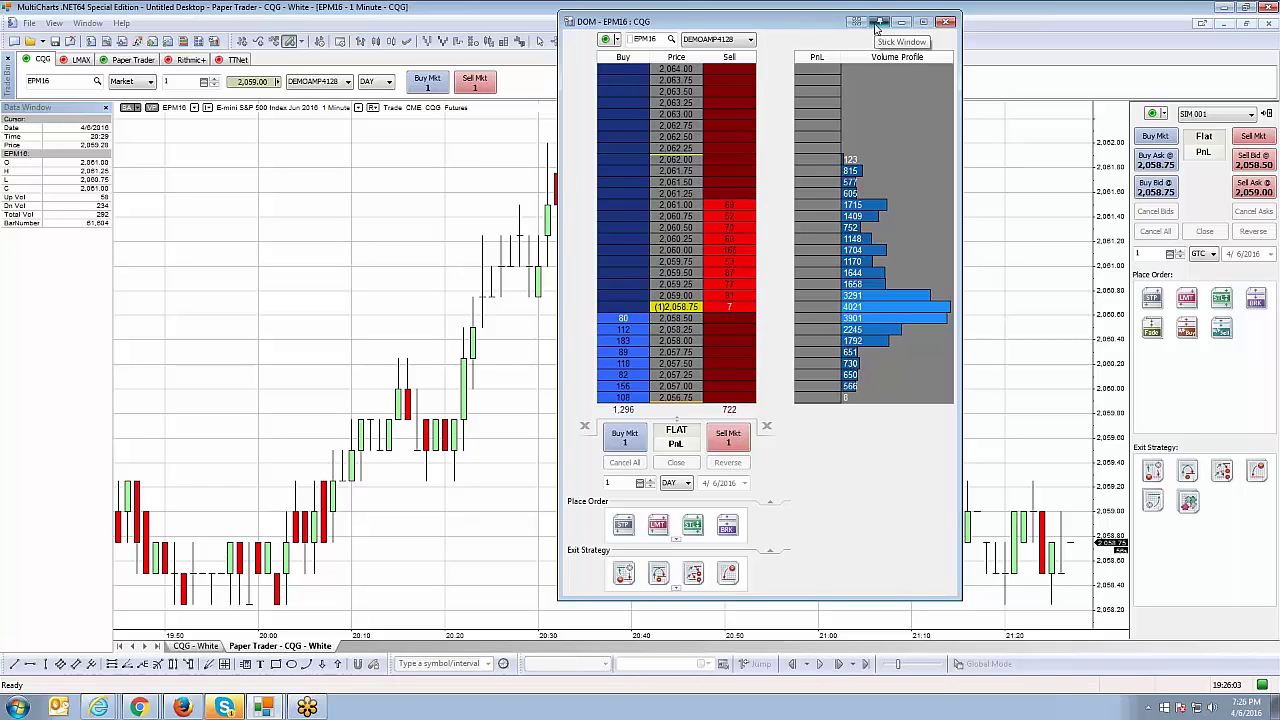
Step: Switch the DOM to compact mode and back to full mode, nudging the window into place
left_click_drag(850, 29, 868, 48)
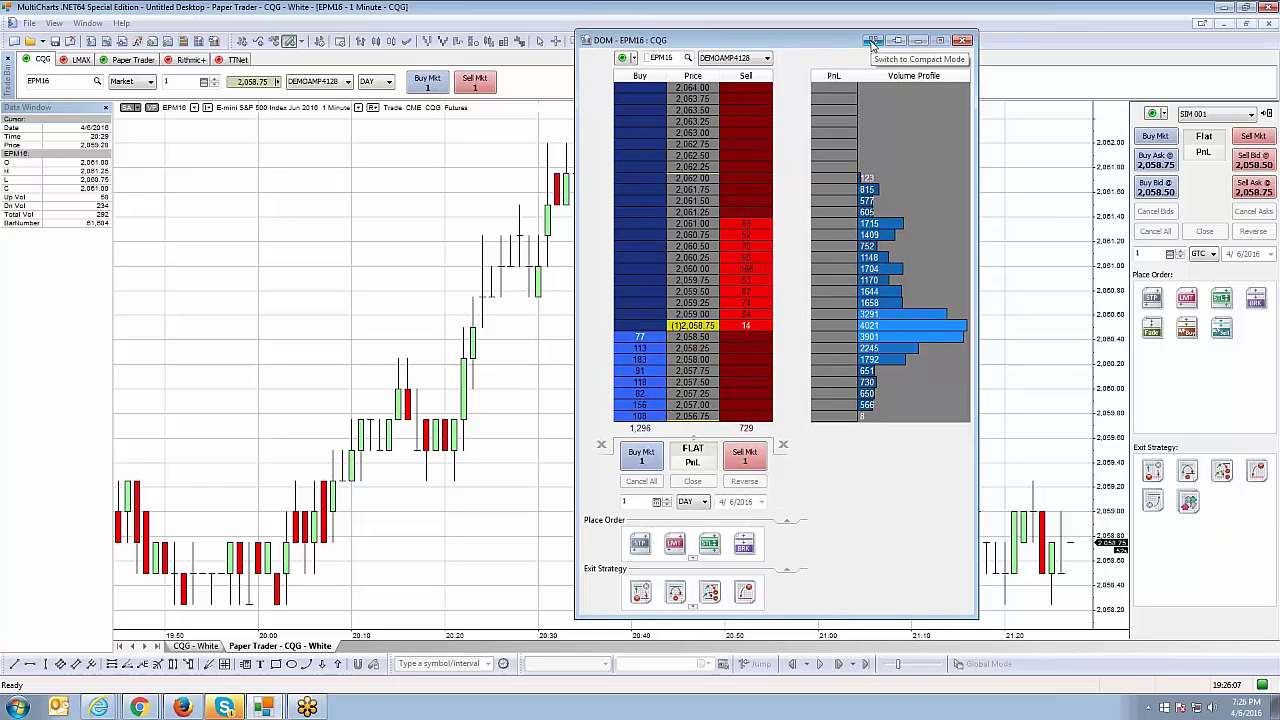
left_click(872, 41)
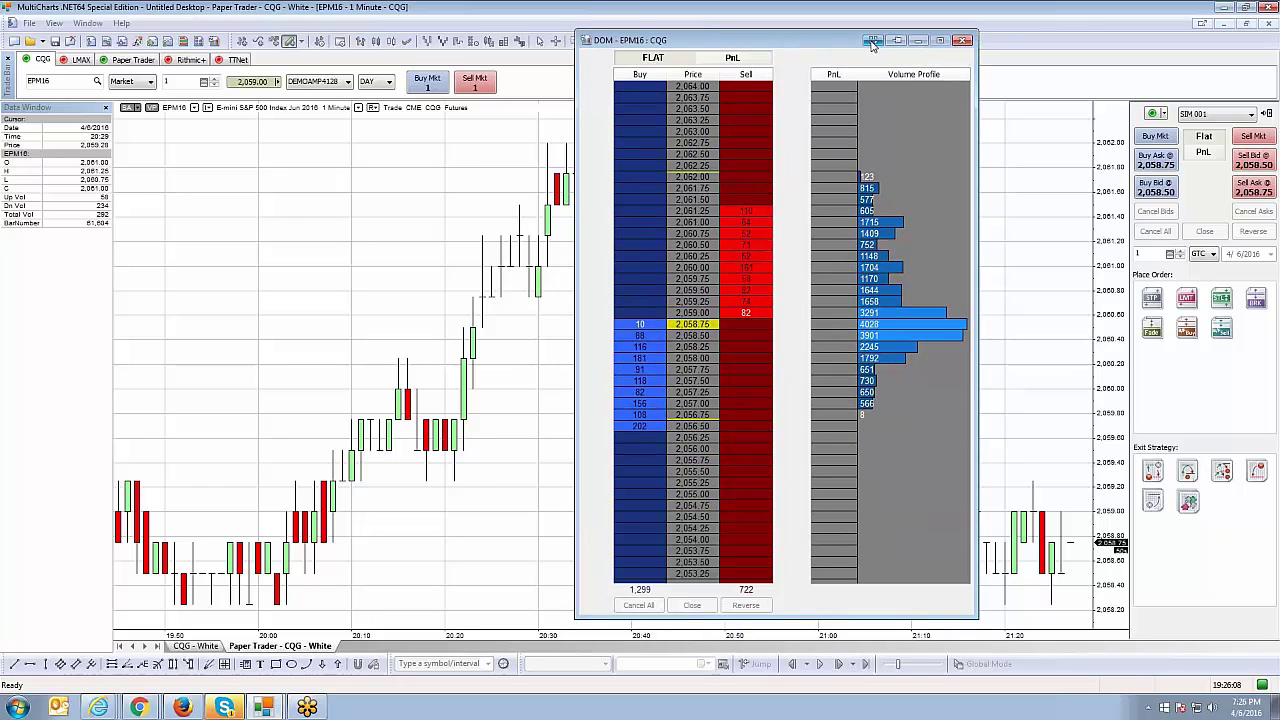
left_click(872, 41)
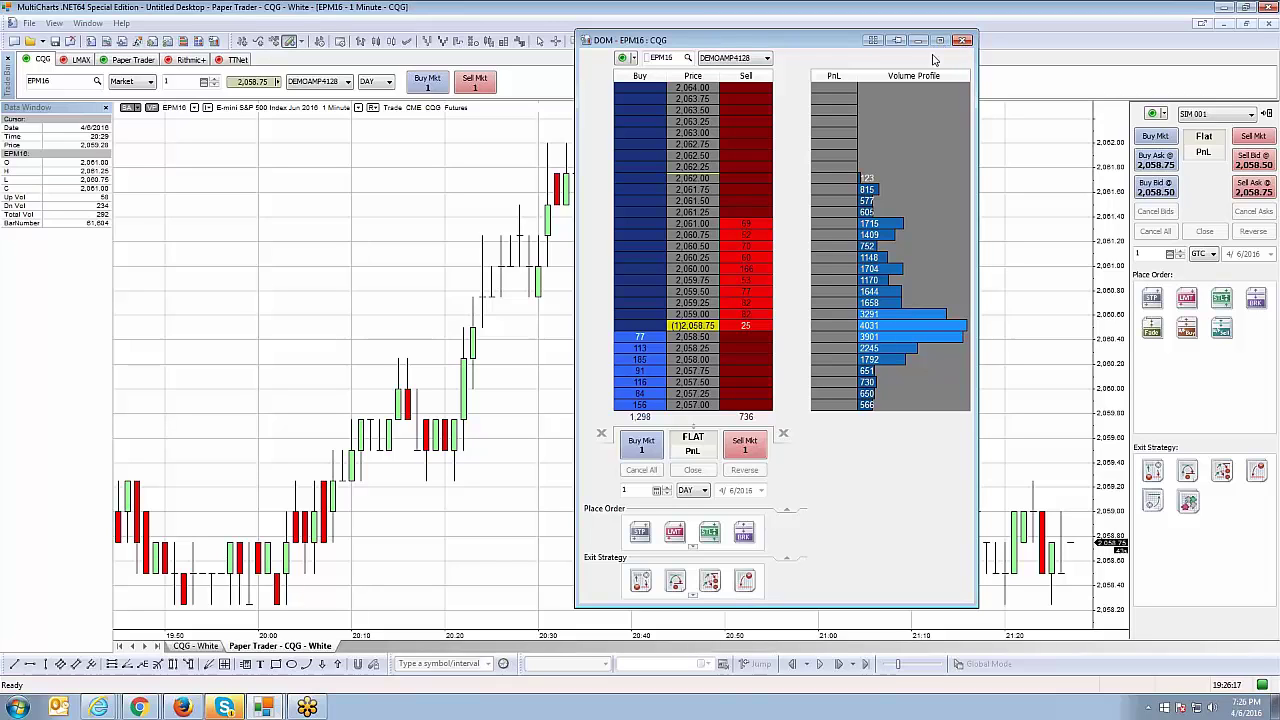
left_click_drag(826, 48, 796, 43)
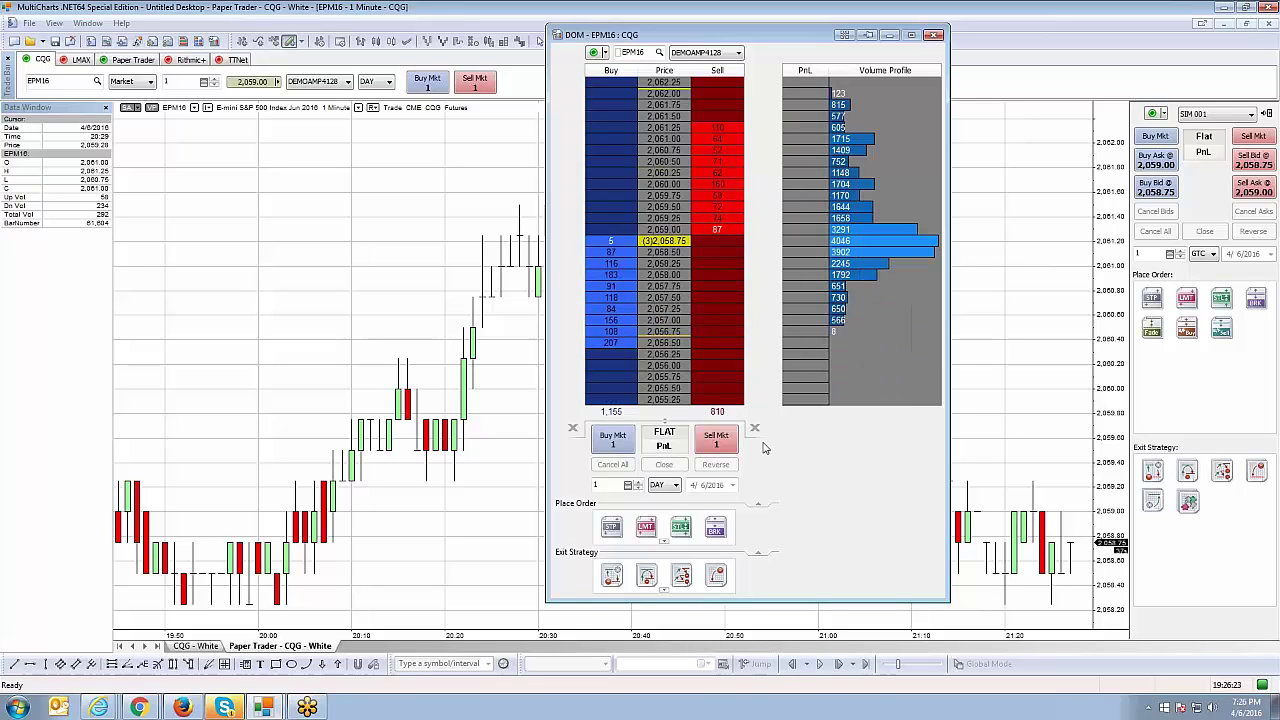
Step: Buy one EPM16 contract at market and show its PnL in ticks, percent, then dollars
left_click(613, 440)
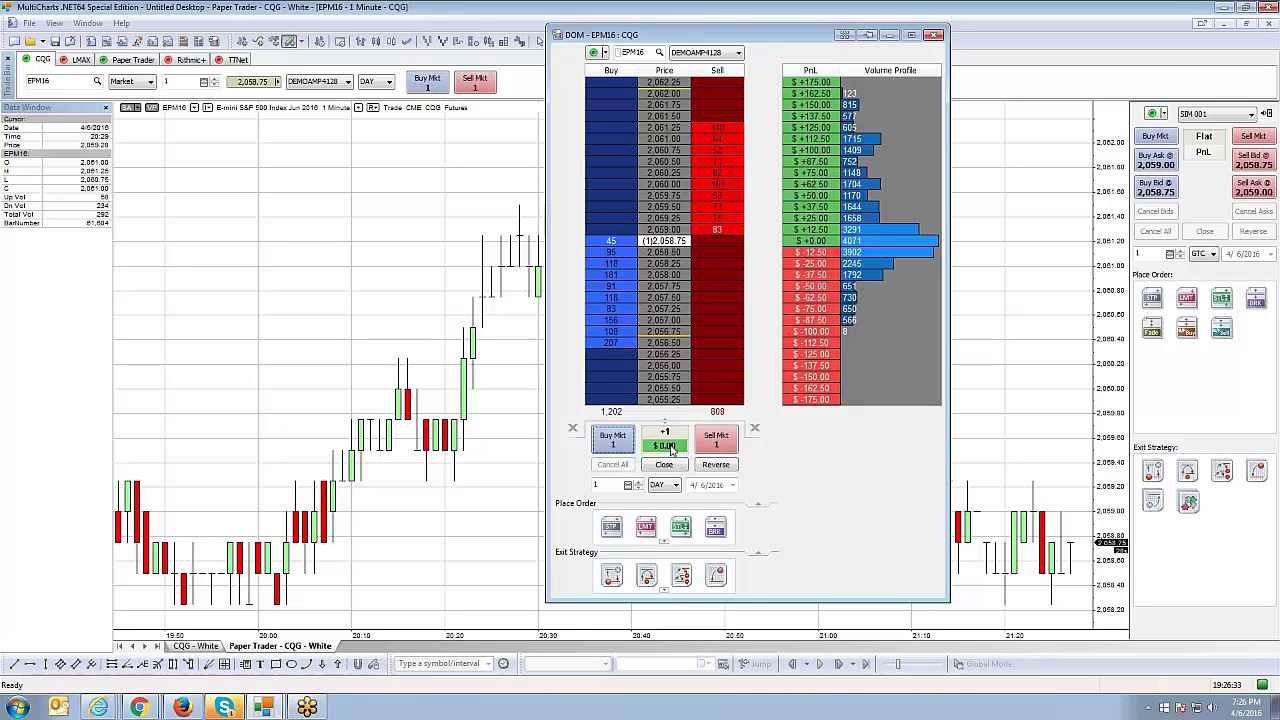
left_click(670, 450)
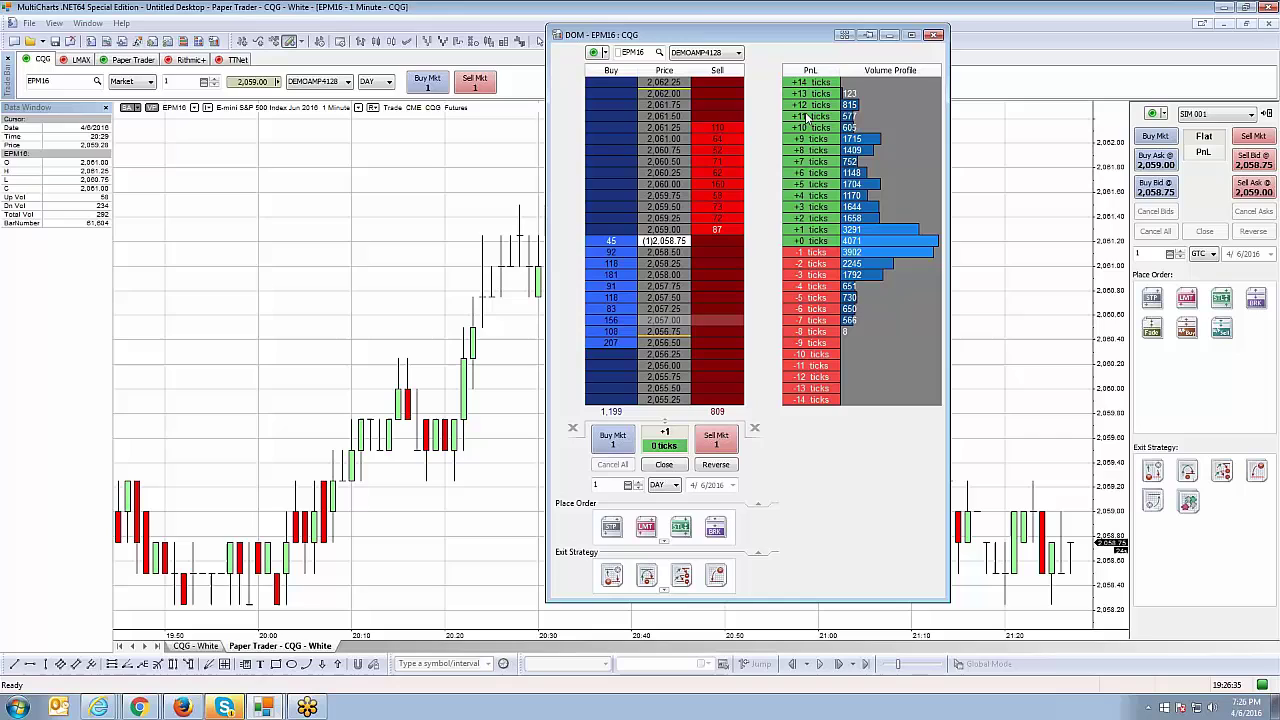
left_click(667, 450)
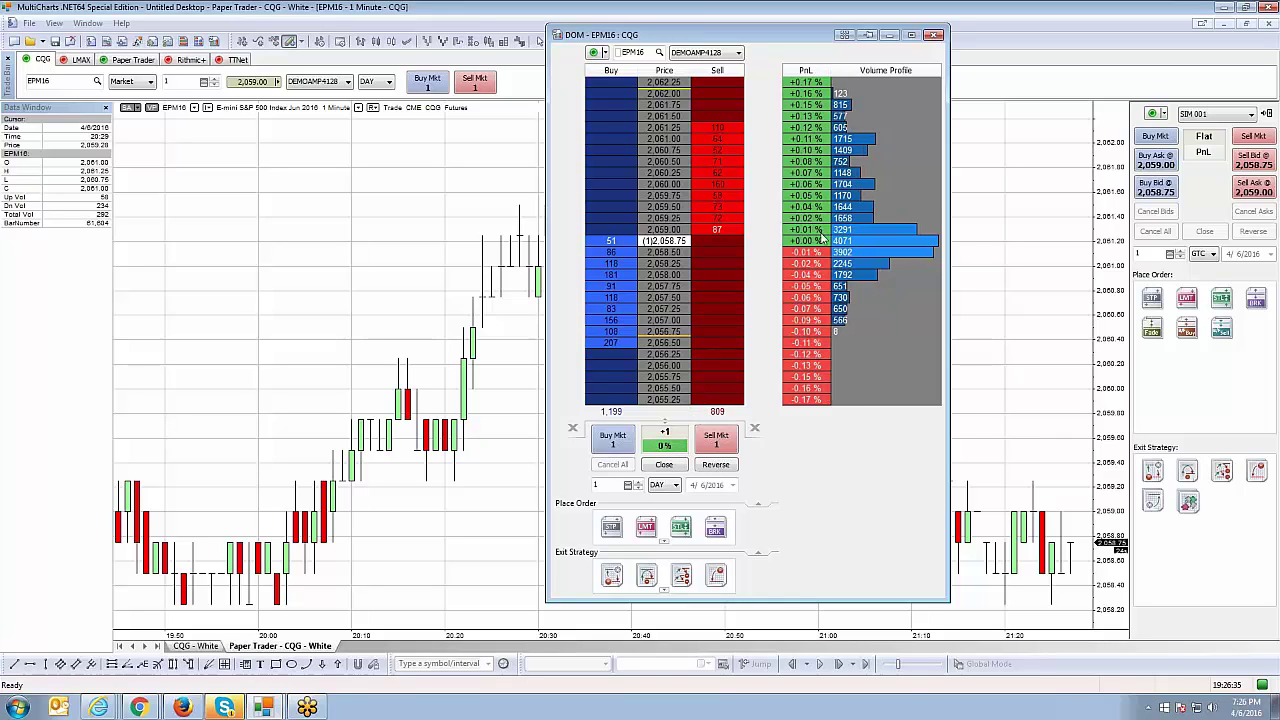
left_click(670, 446)
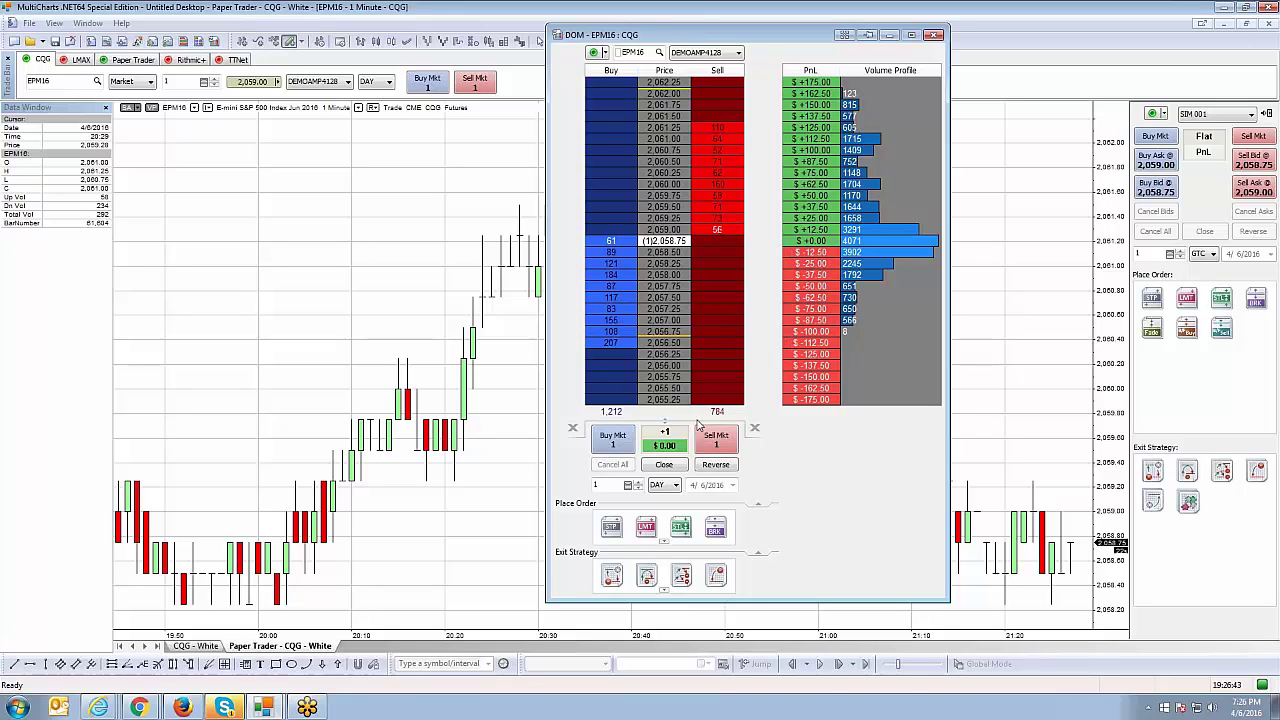
Step: Cycle the PnL display between percent and dollars again, then close the one-lot position
left_click(668, 446)
left_click(670, 449)
left_click(672, 453)
left_click(675, 456)
left_click(716, 447)
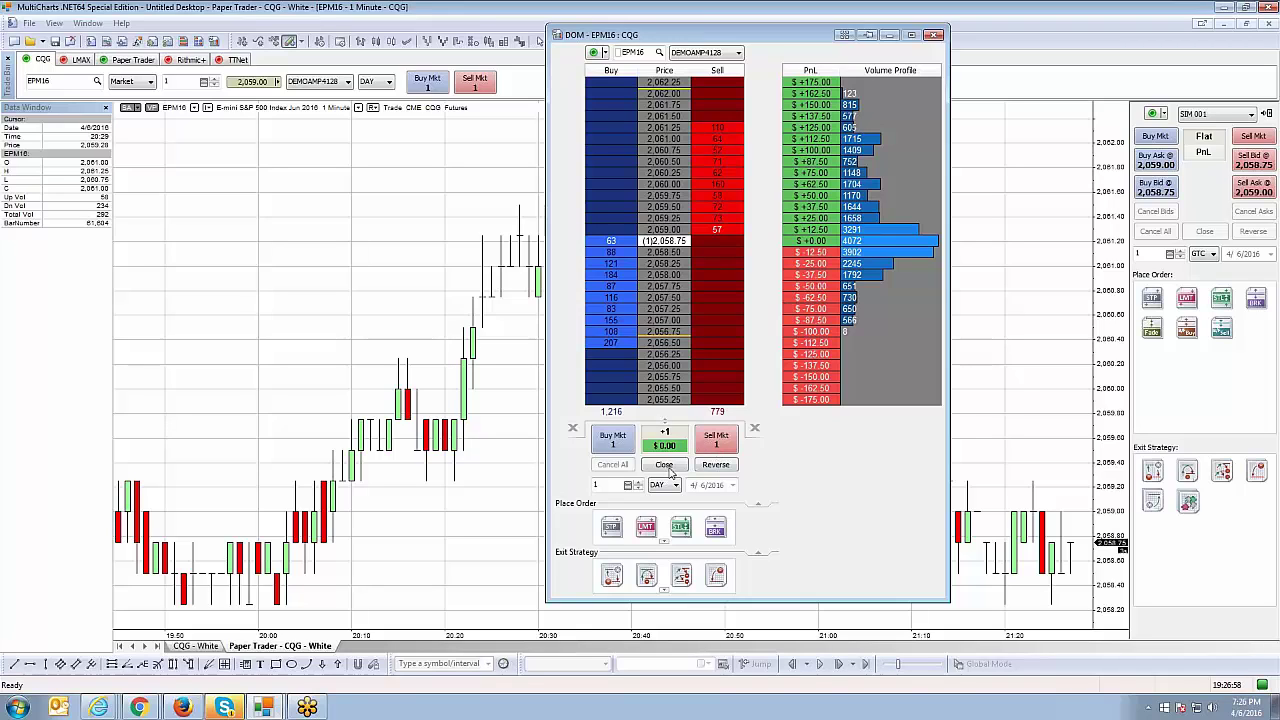